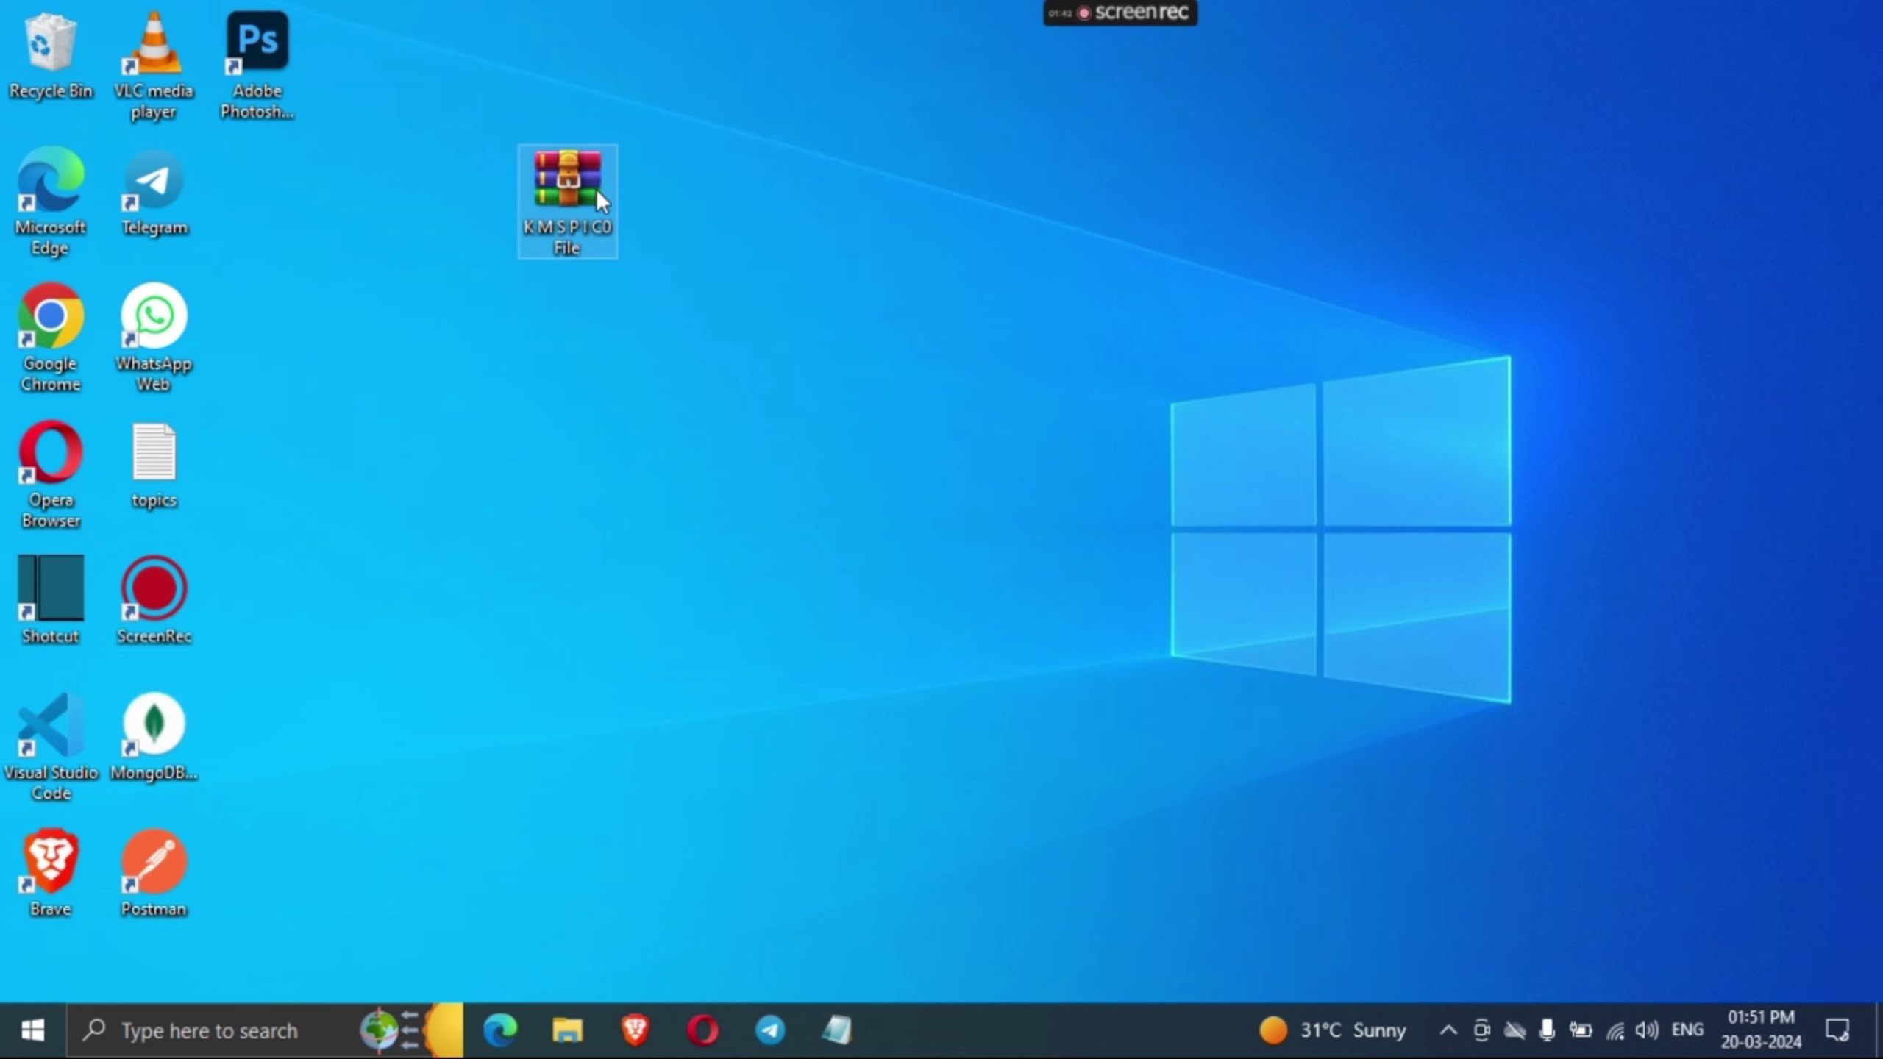
- Extract the "K M S P I C0 File" archive onto the desktop and spread the archive, KMSpico and PASSWORD files apart
right_click(567, 189)
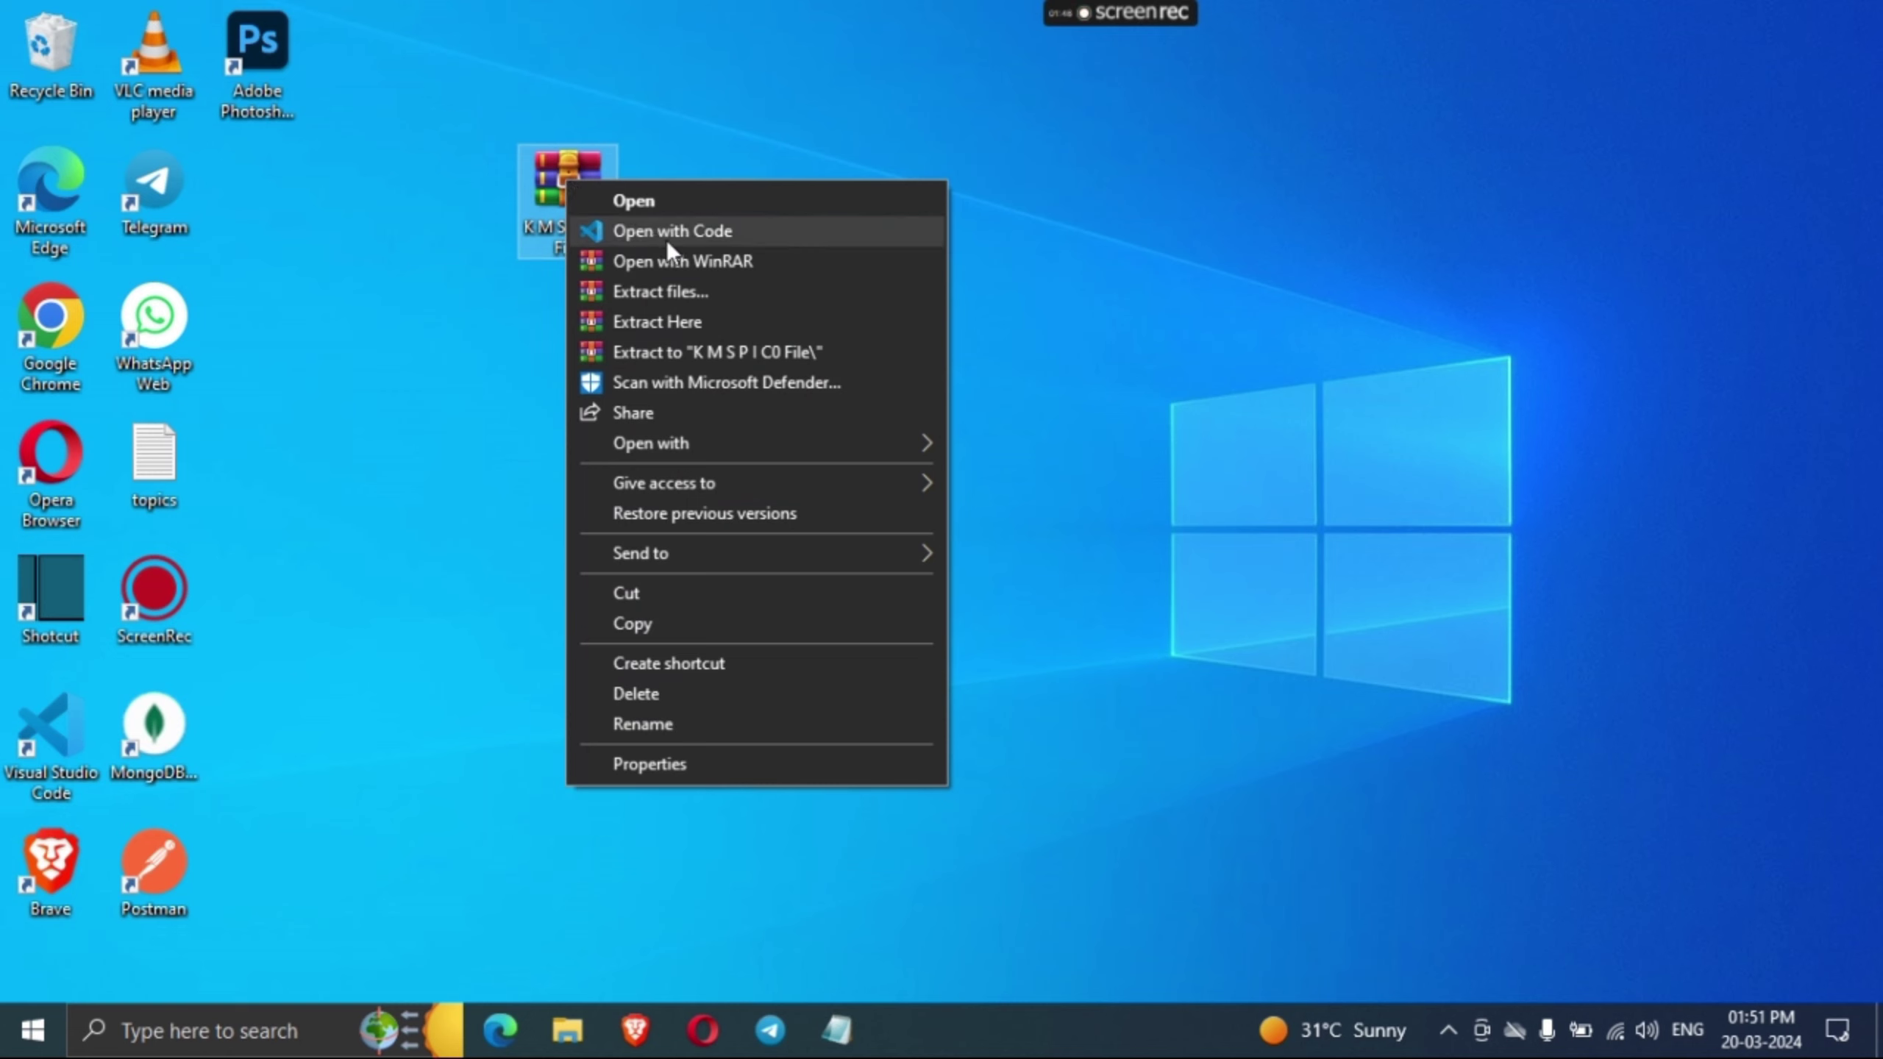
left_click(660, 319)
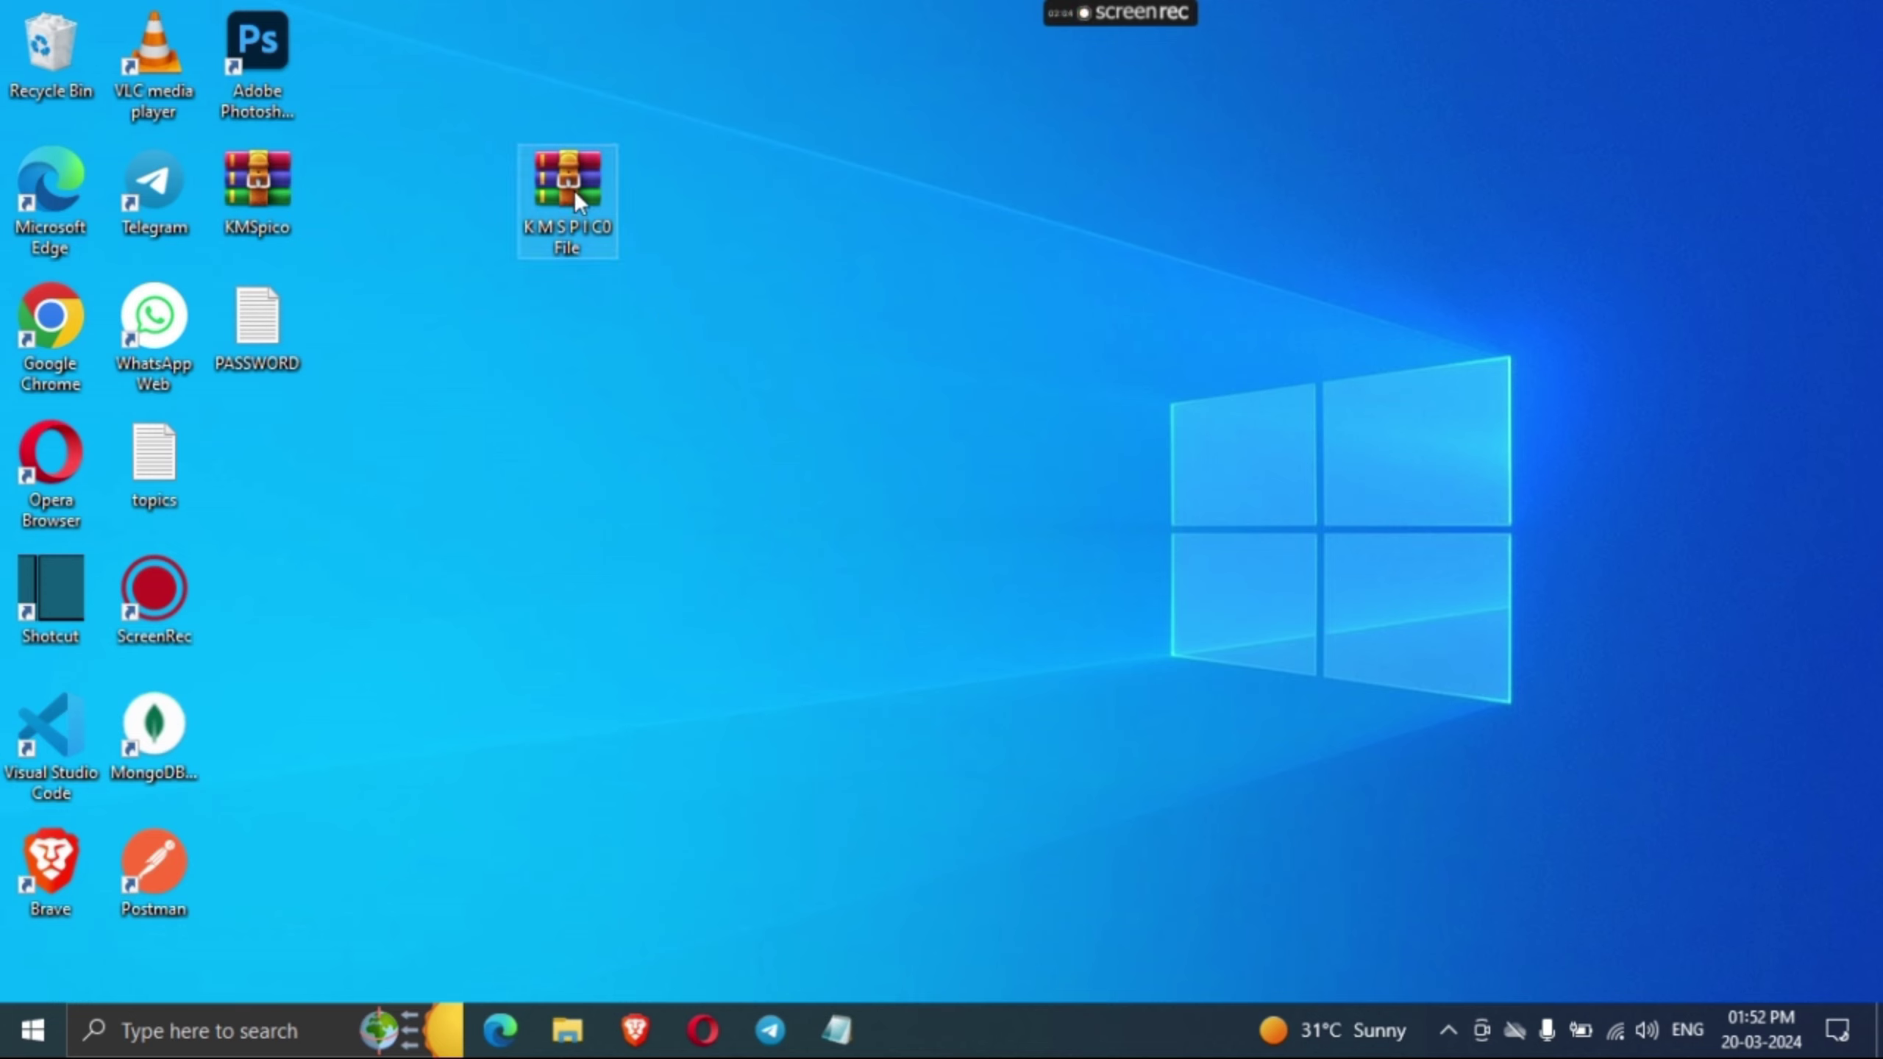
left_click_drag(574, 190, 678, 327)
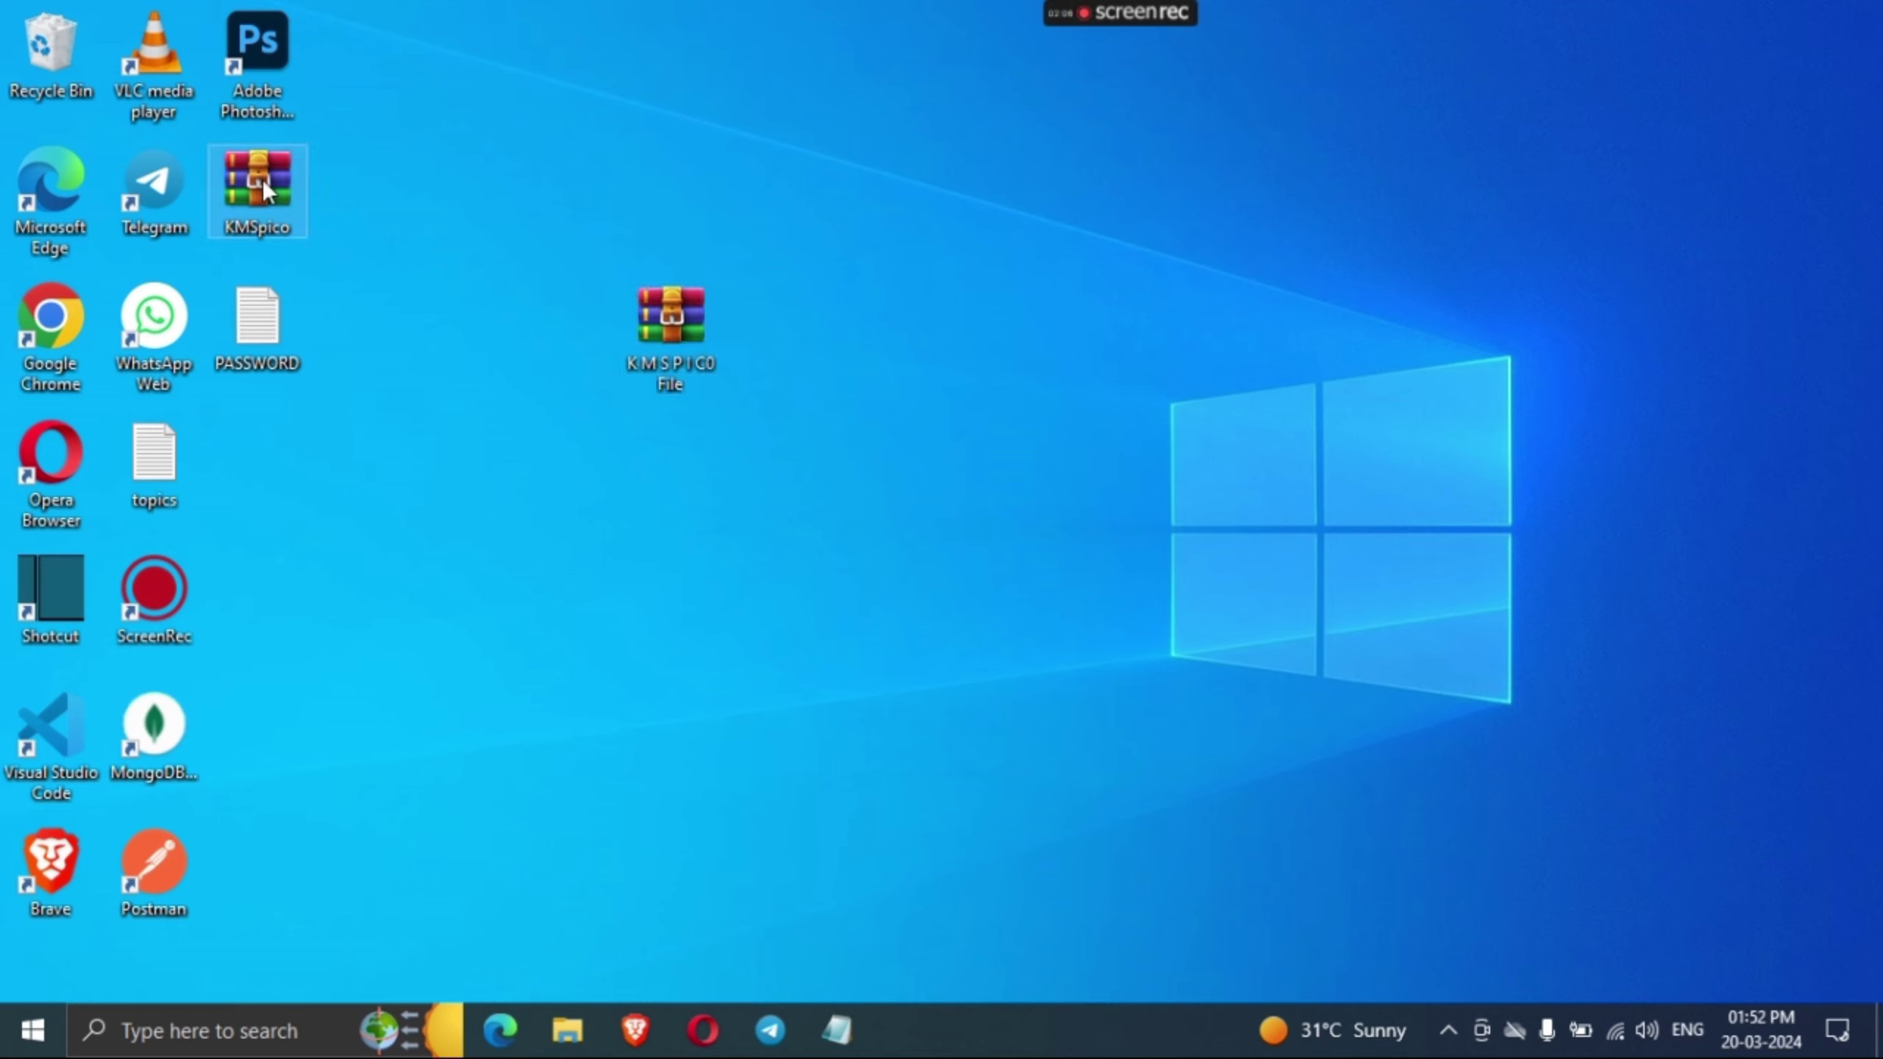
left_click_drag(267, 192, 784, 59)
left_click_drag(260, 319, 952, 146)
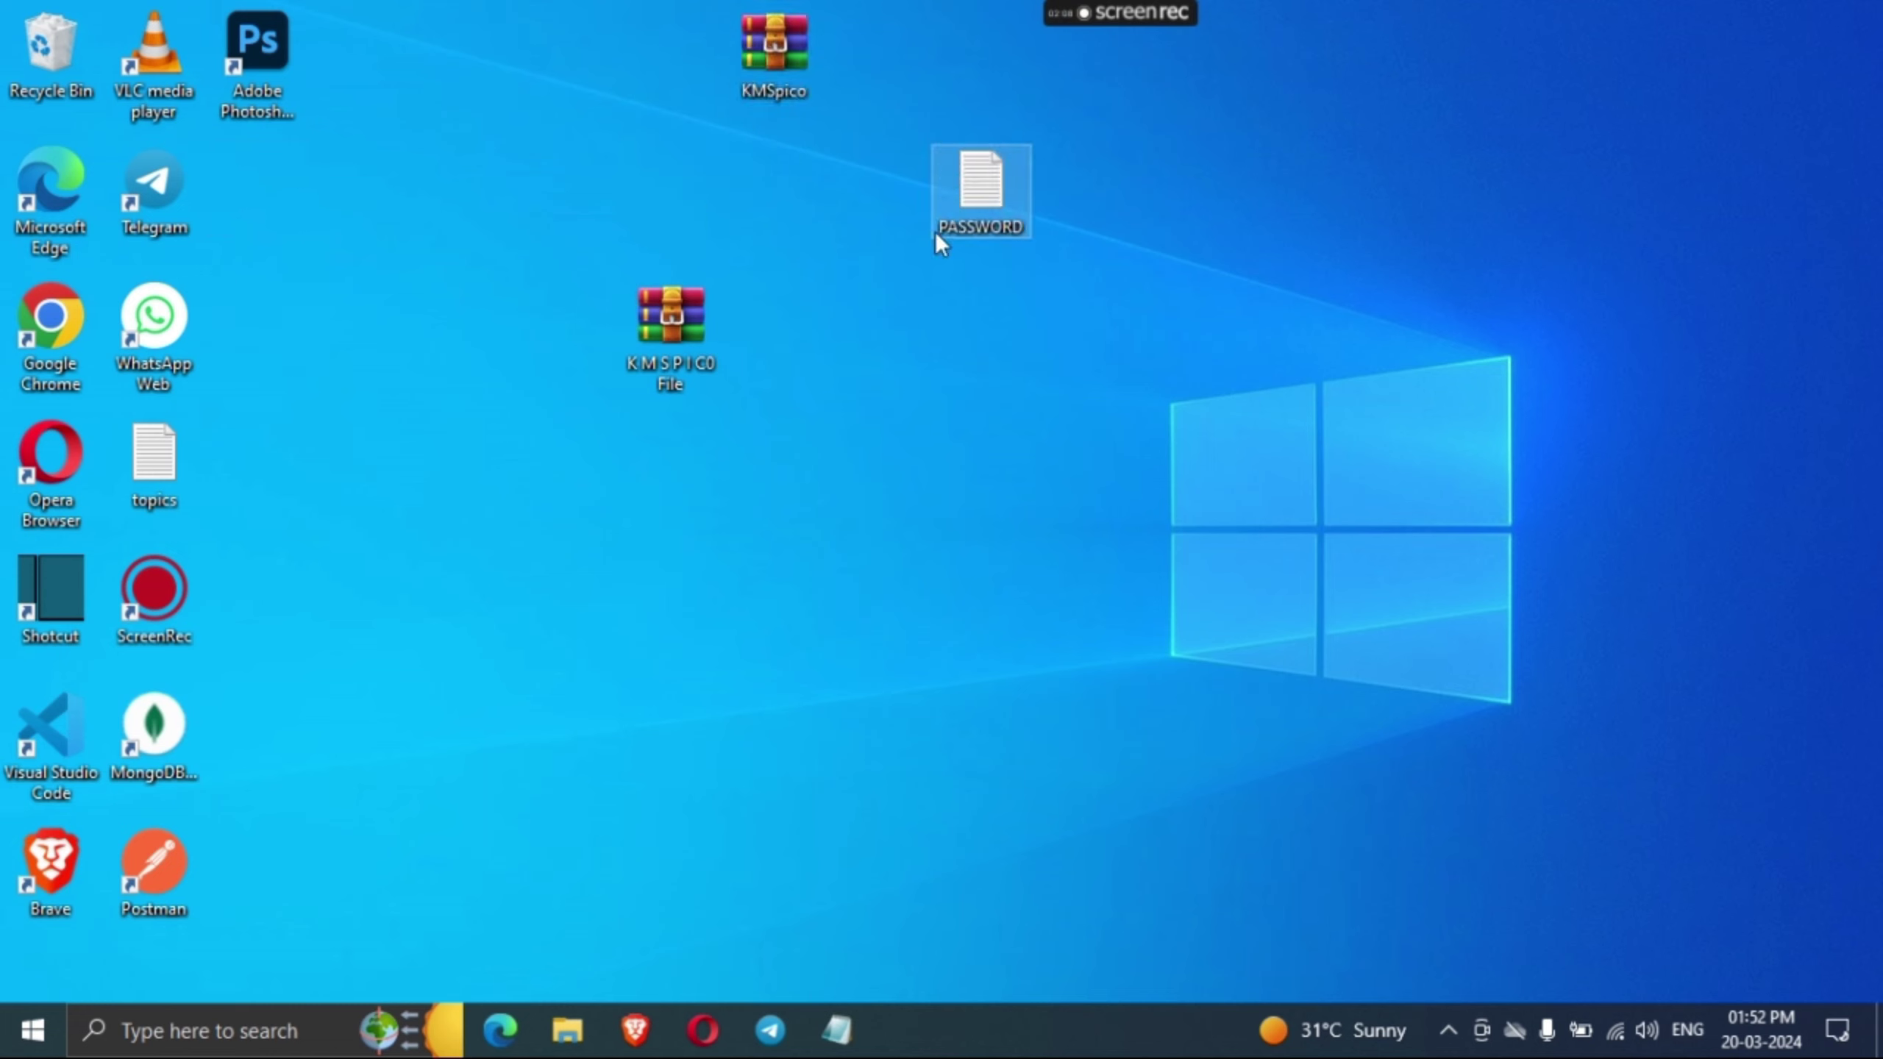
- Delete the original "K M S P I C0 File" archive from the desktop
left_click(795, 408)
right_click(672, 355)
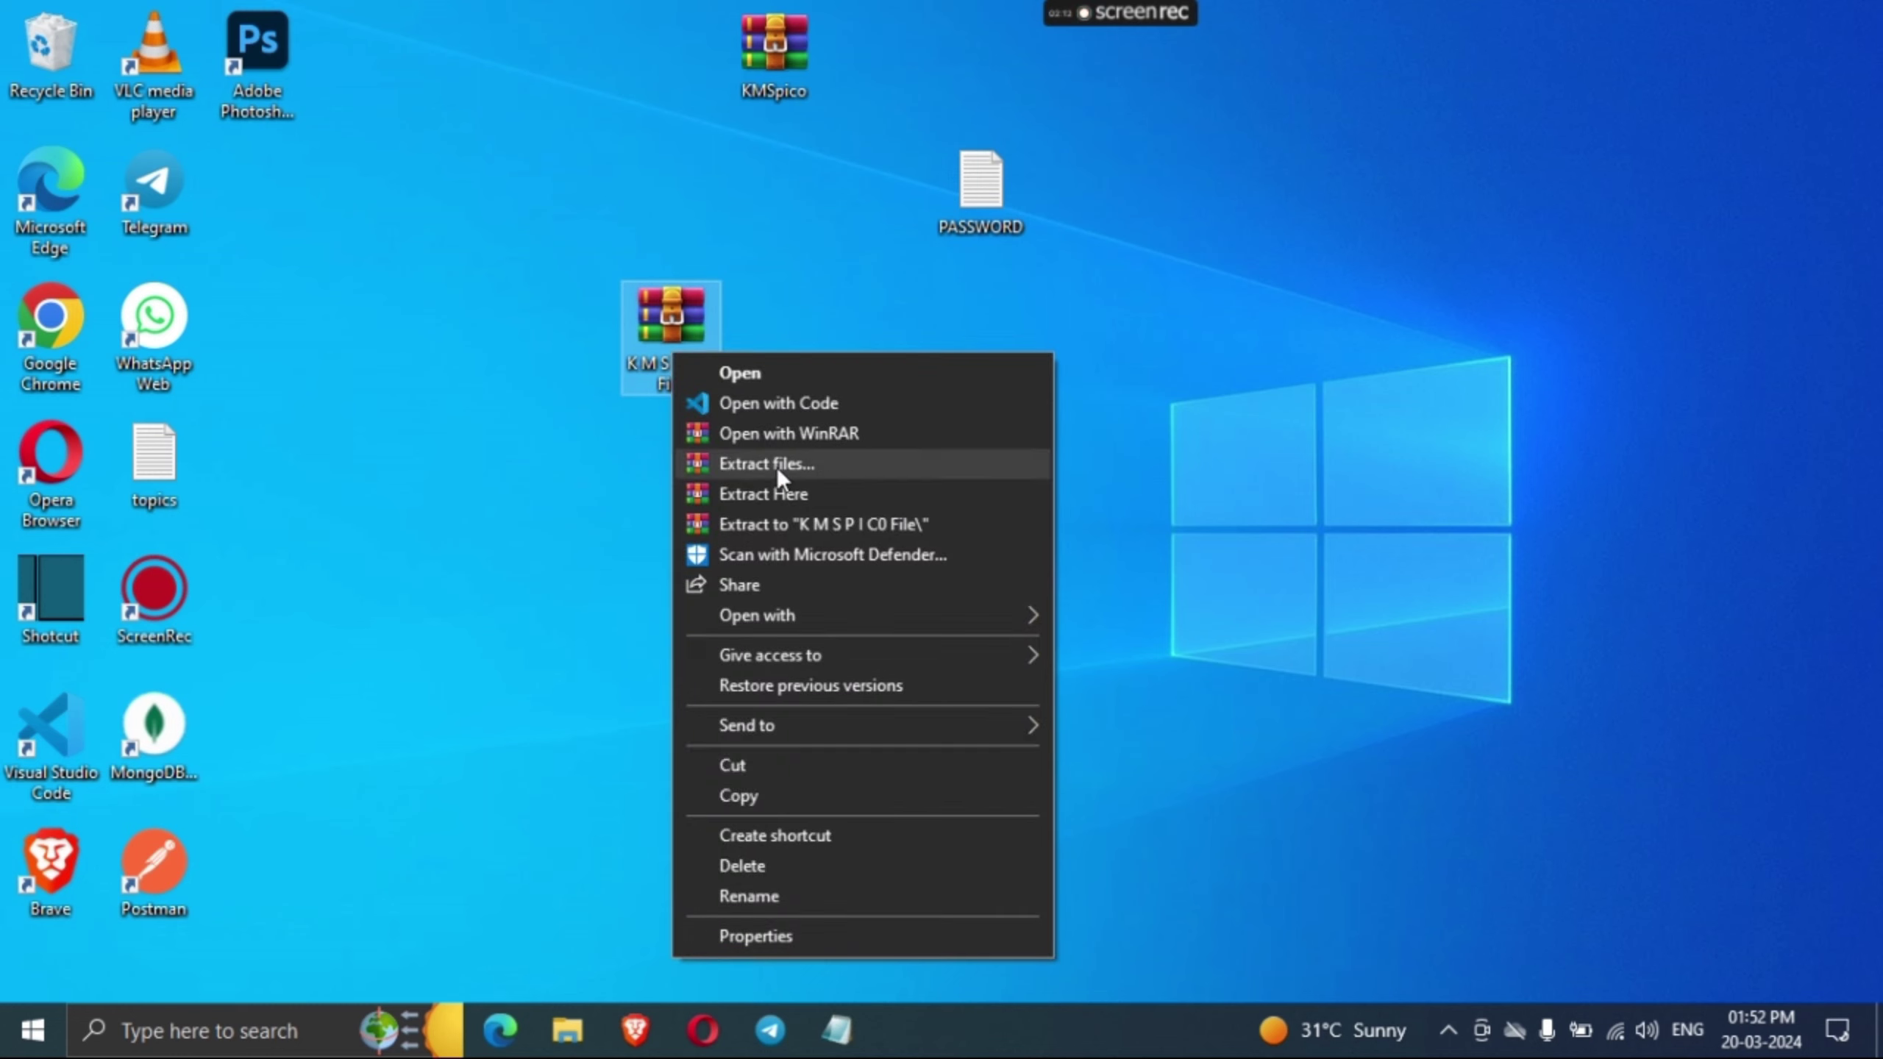
left_click(874, 879)
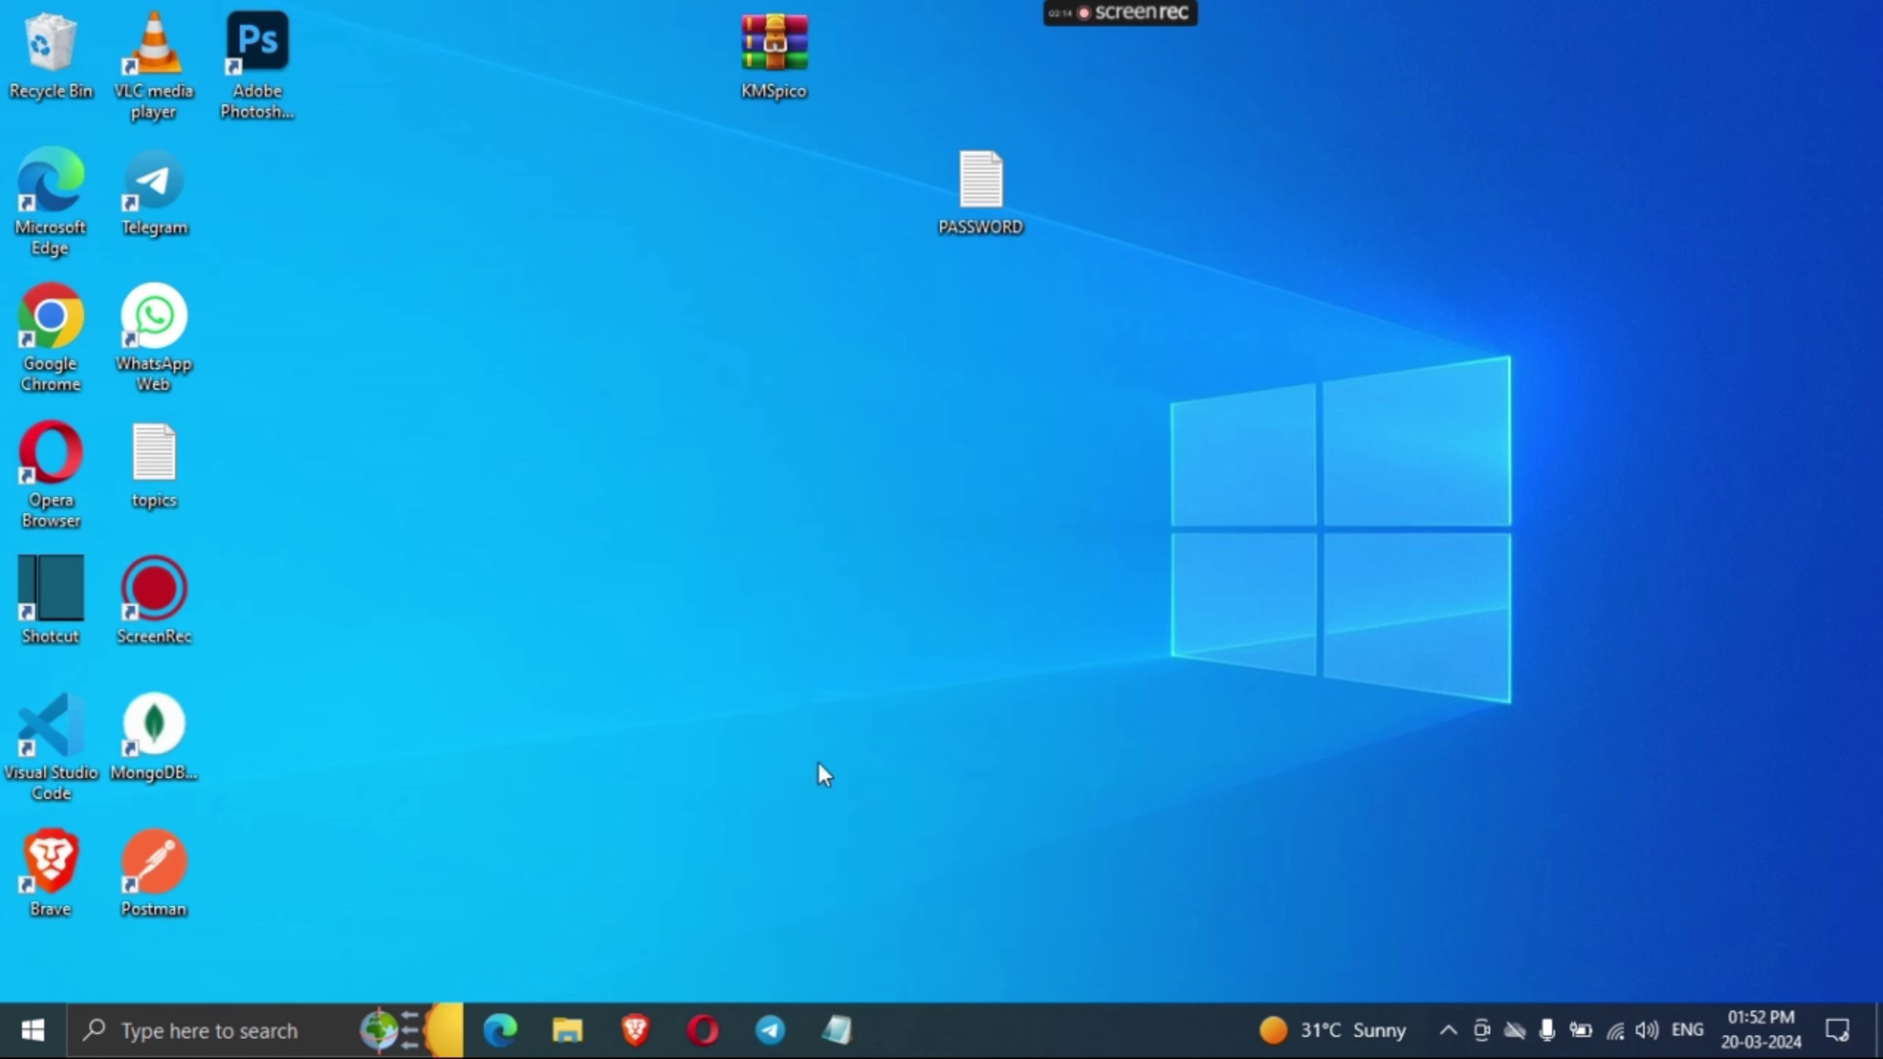
- Place the KMSpico archive and the PASSWORD text file side by side in the open area of the desktop
left_click_drag(767, 68, 658, 267)
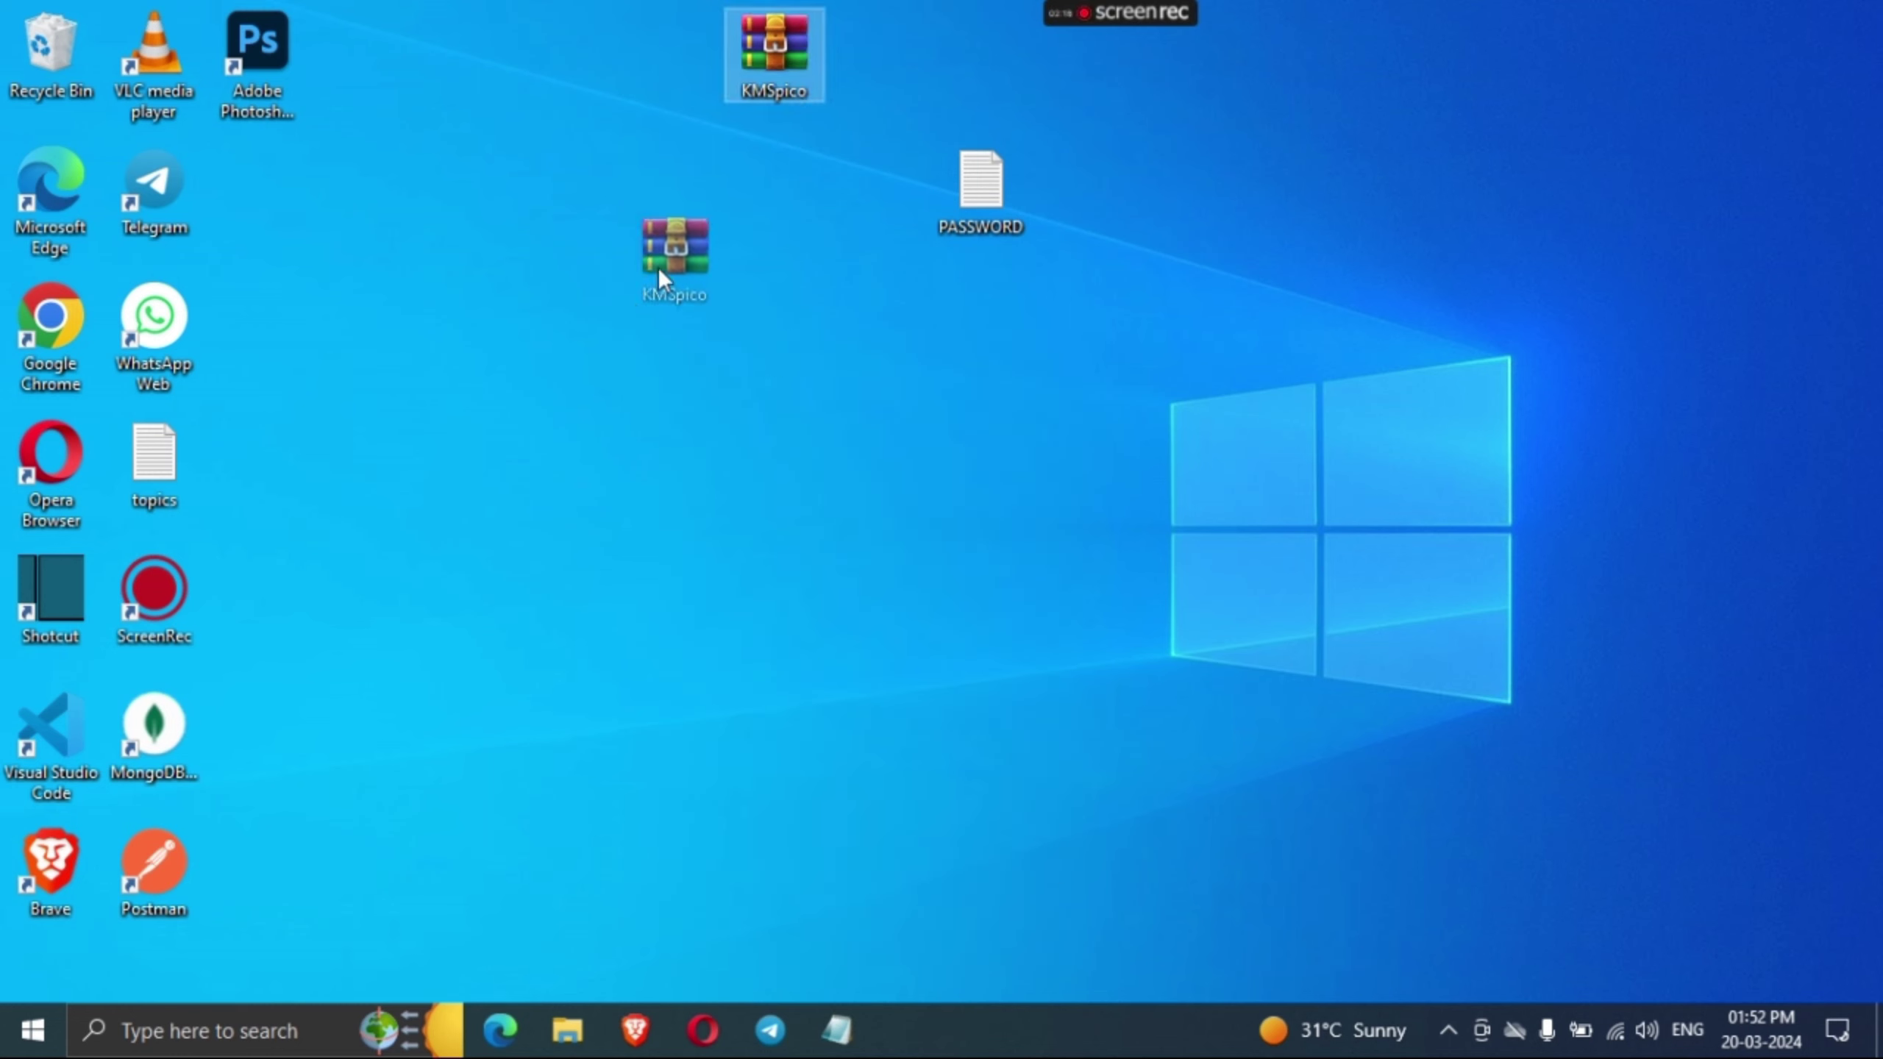
left_click_drag(964, 228, 880, 377)
left_click(812, 421)
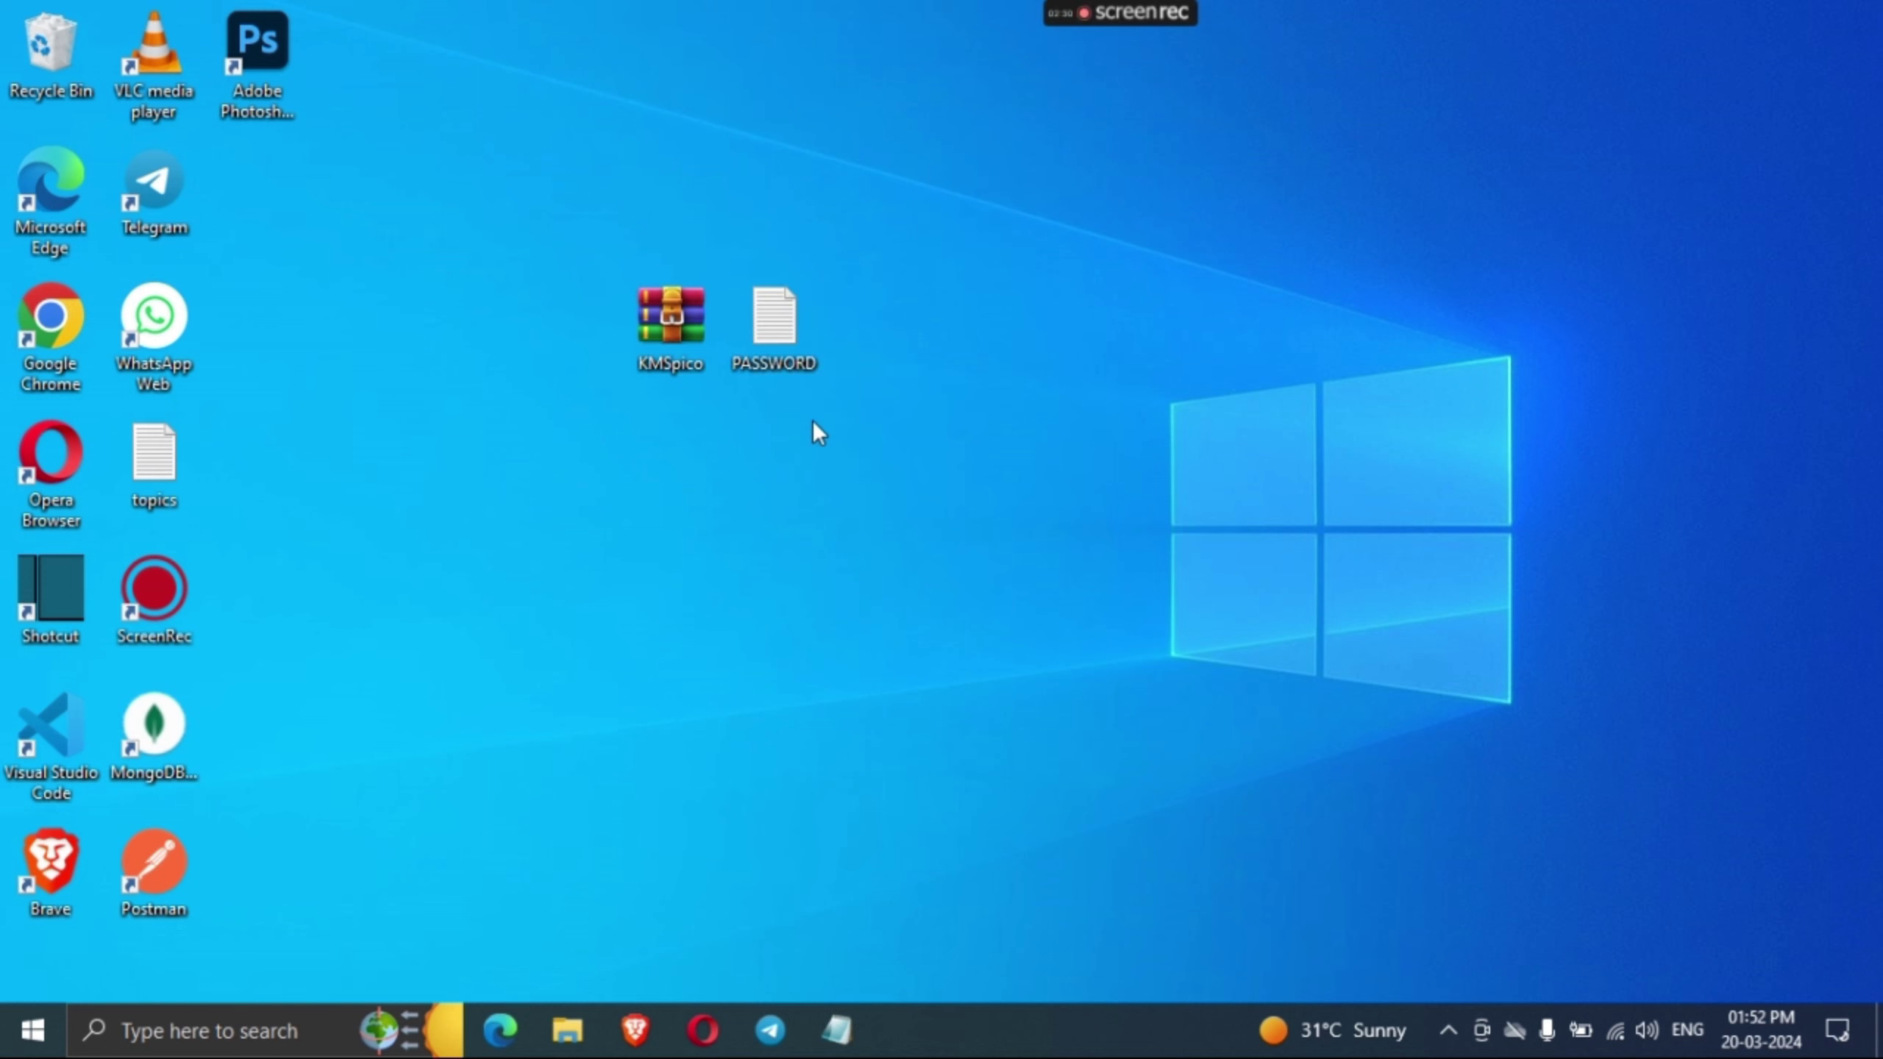
- Copy the archive password from the PASSWORD text file and close the file
double_click(769, 343)
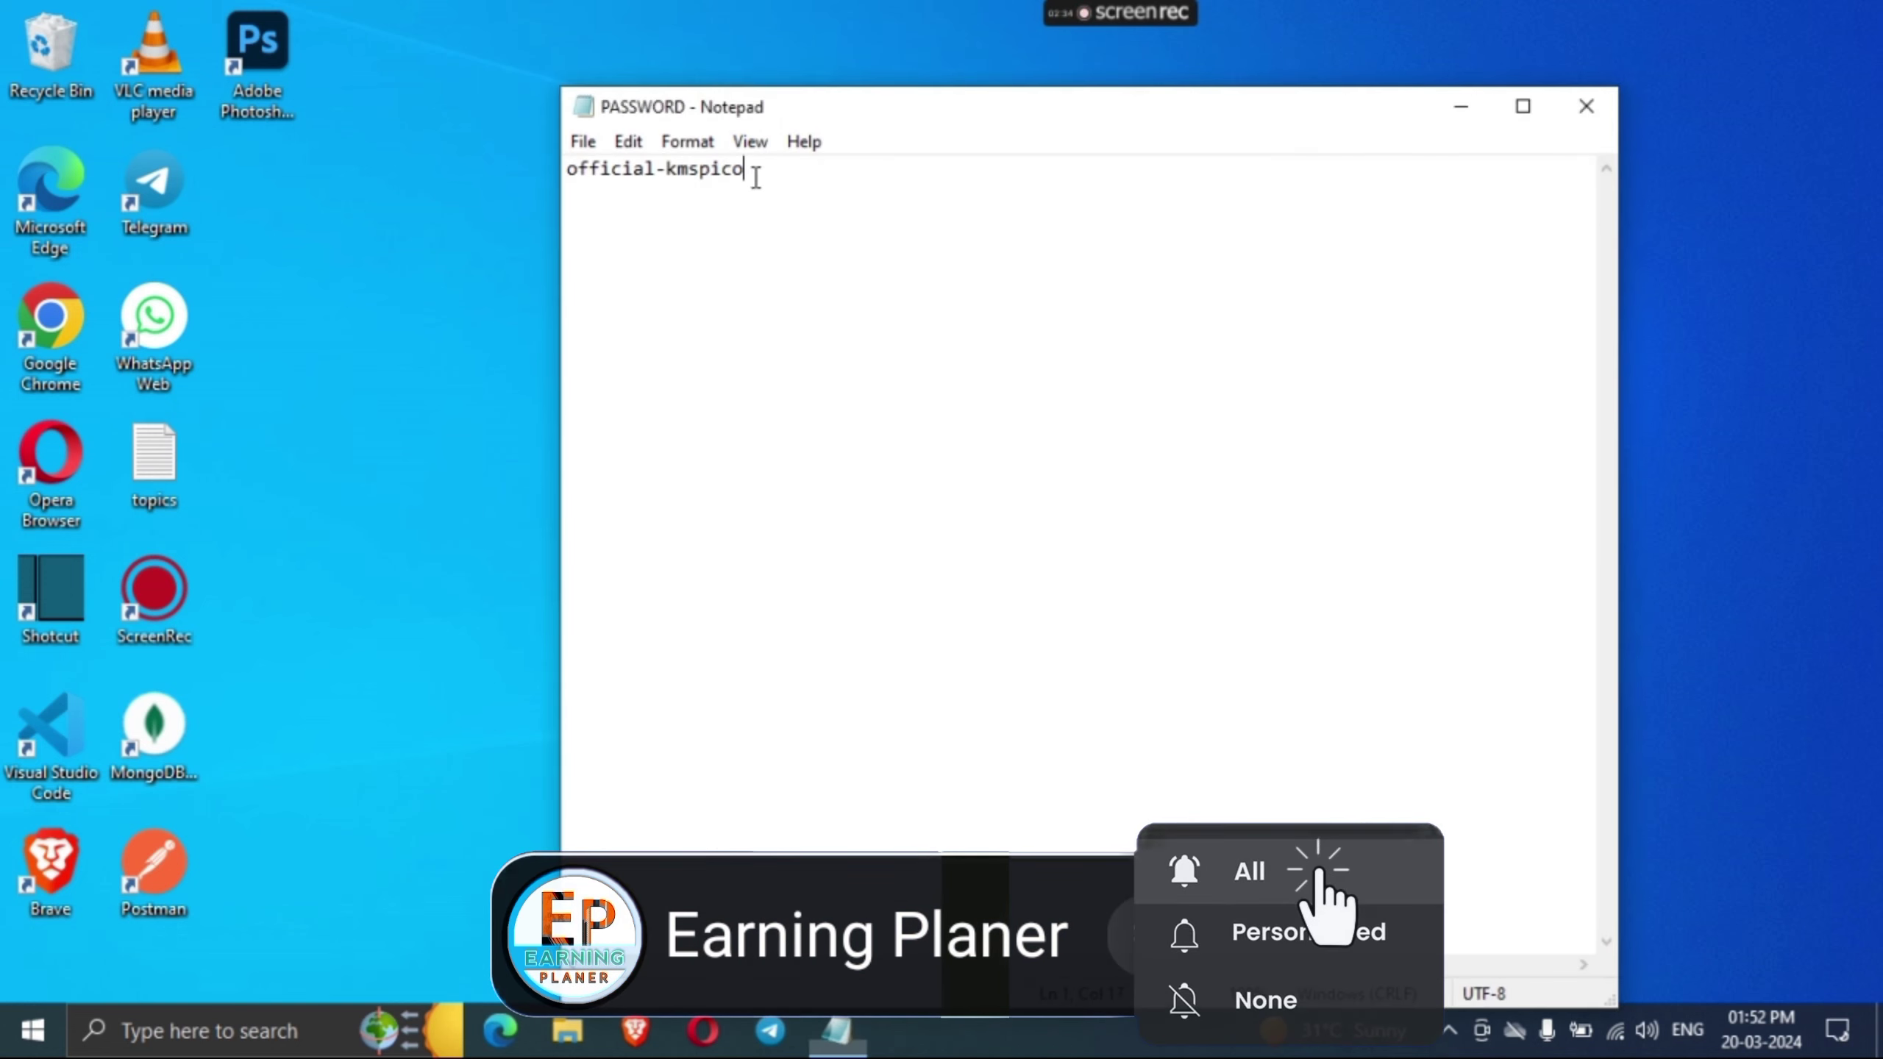
left_click_drag(745, 170, 567, 172)
right_click(618, 180)
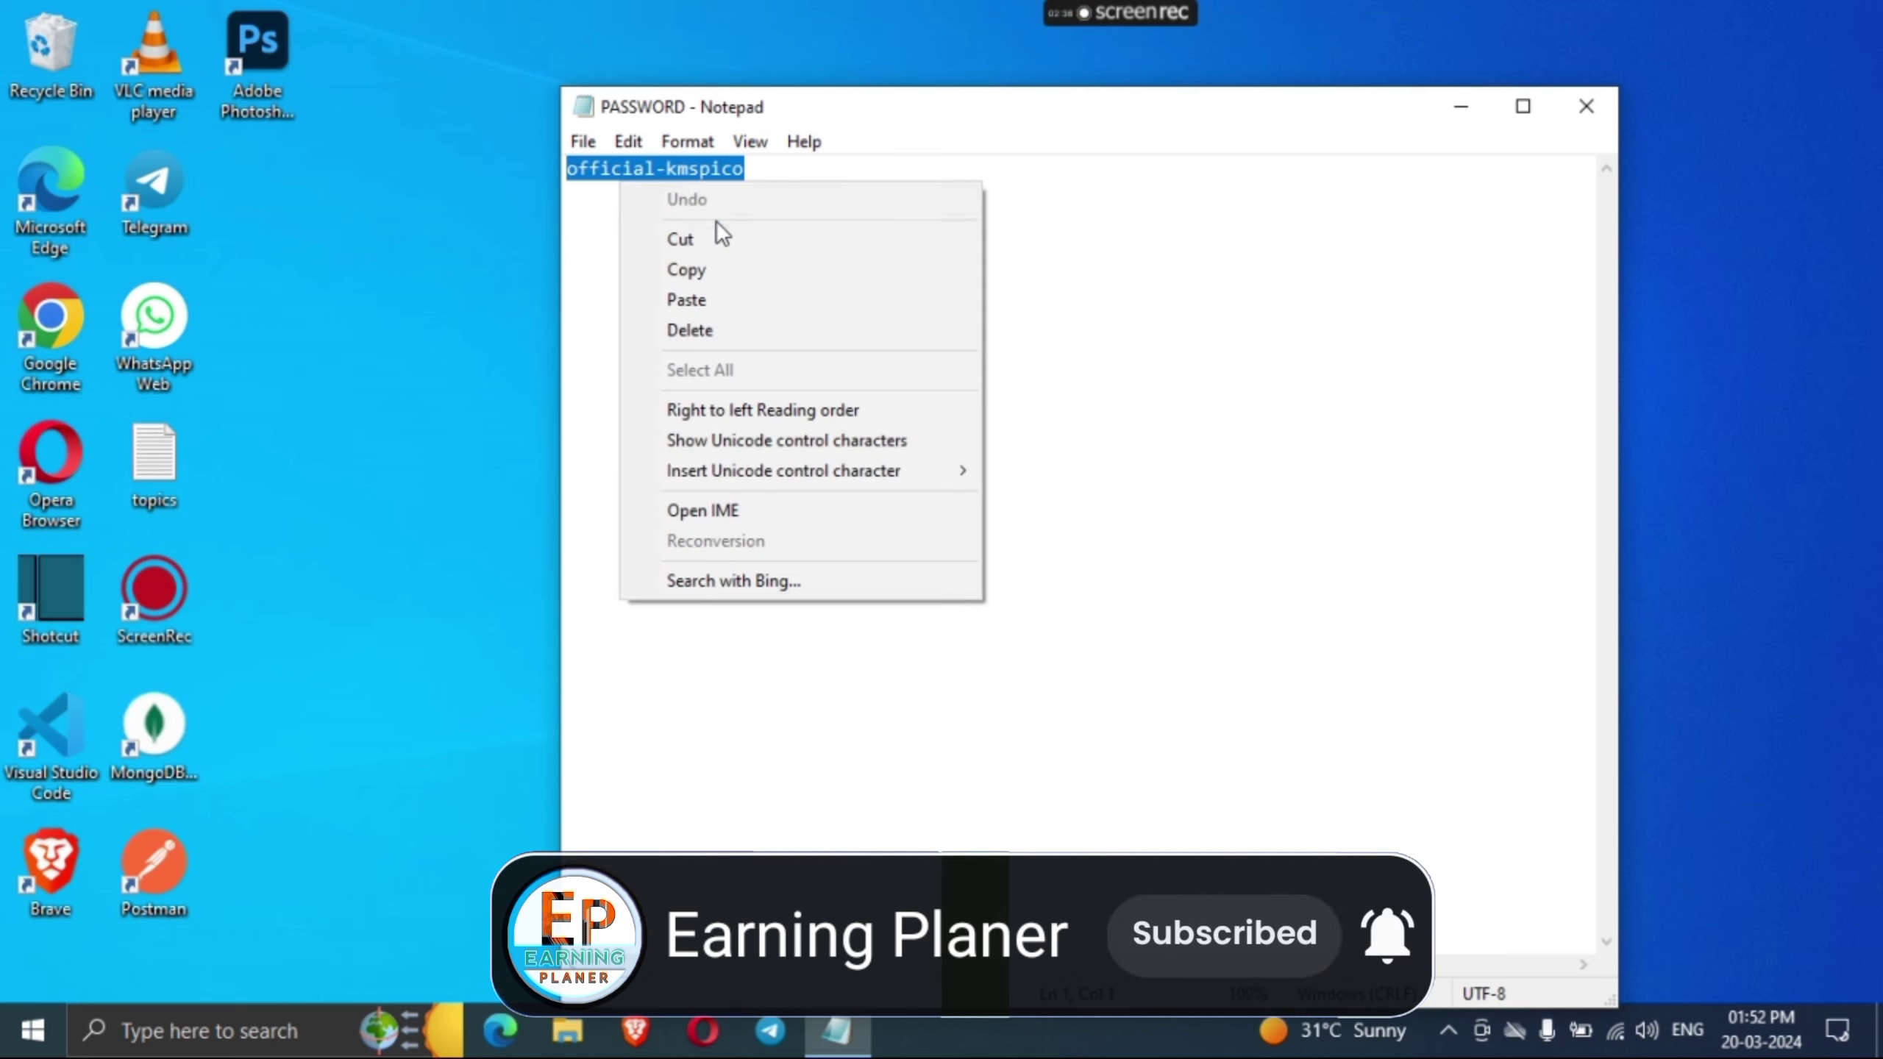
left_click(734, 278)
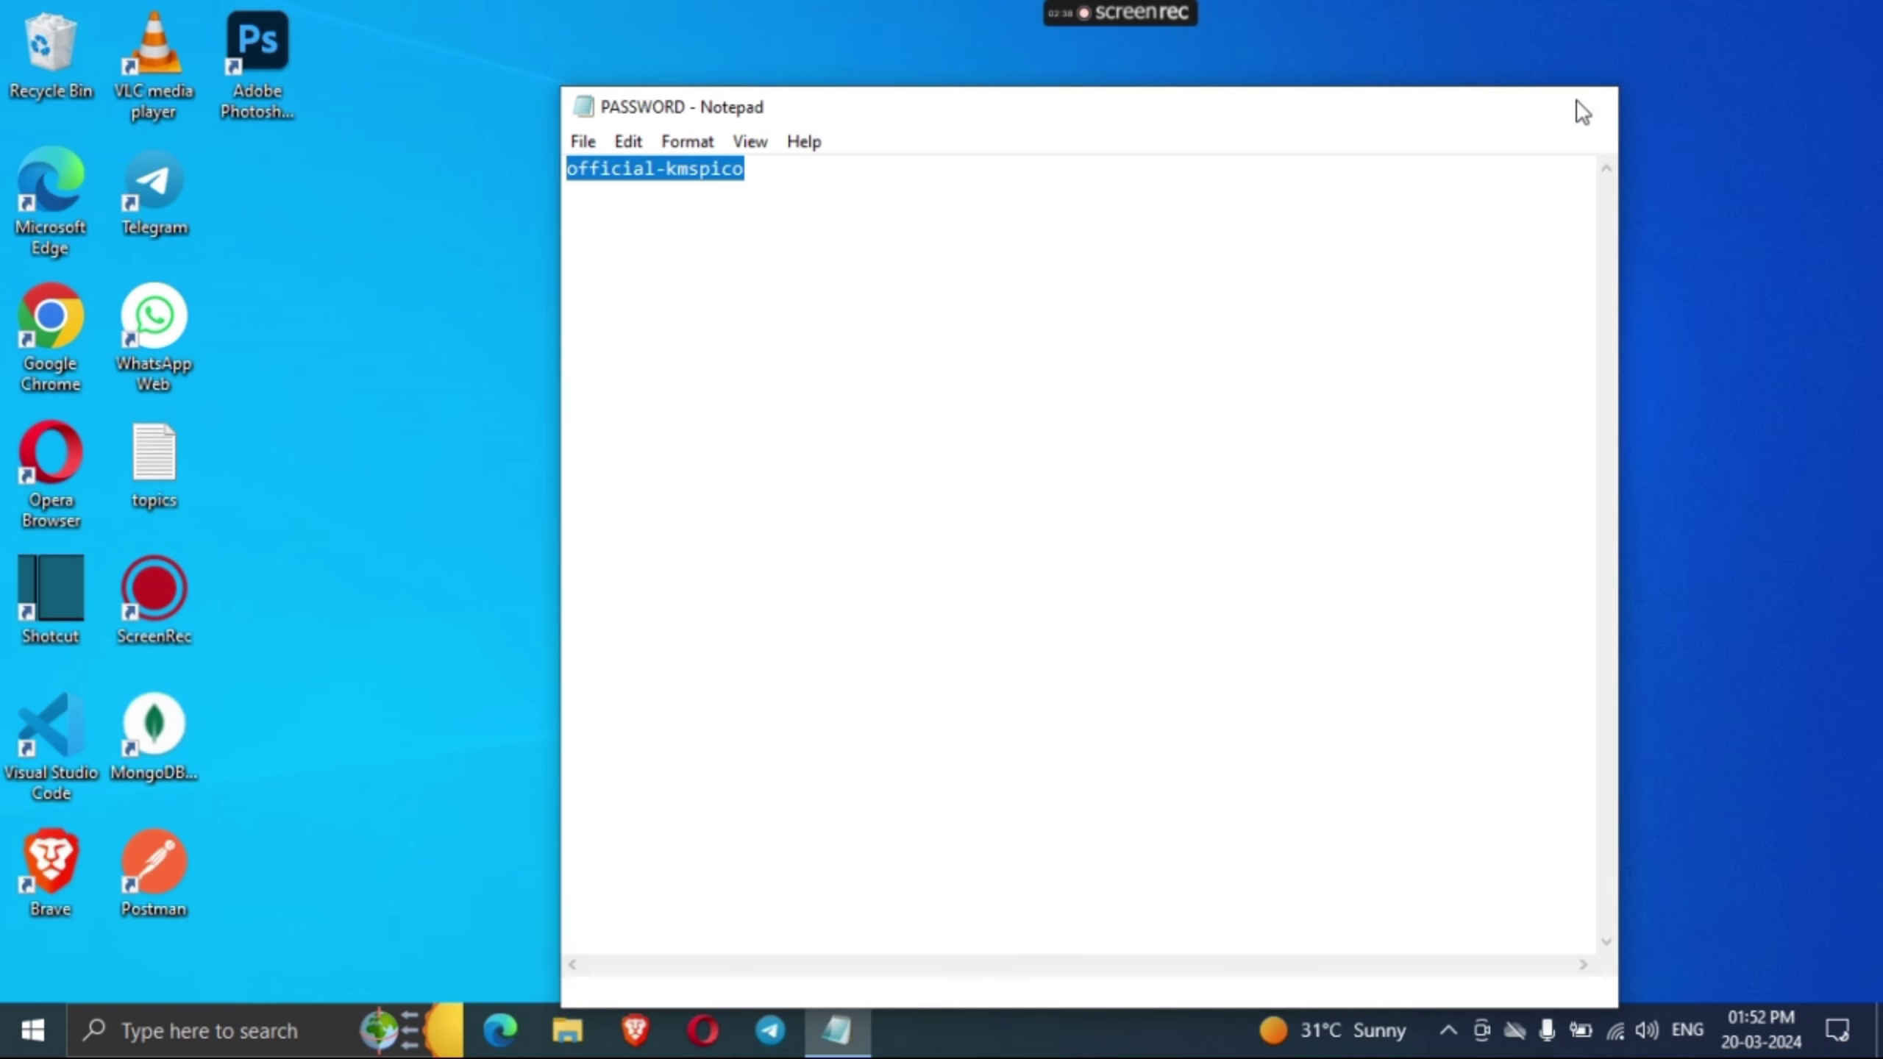
left_click(1585, 107)
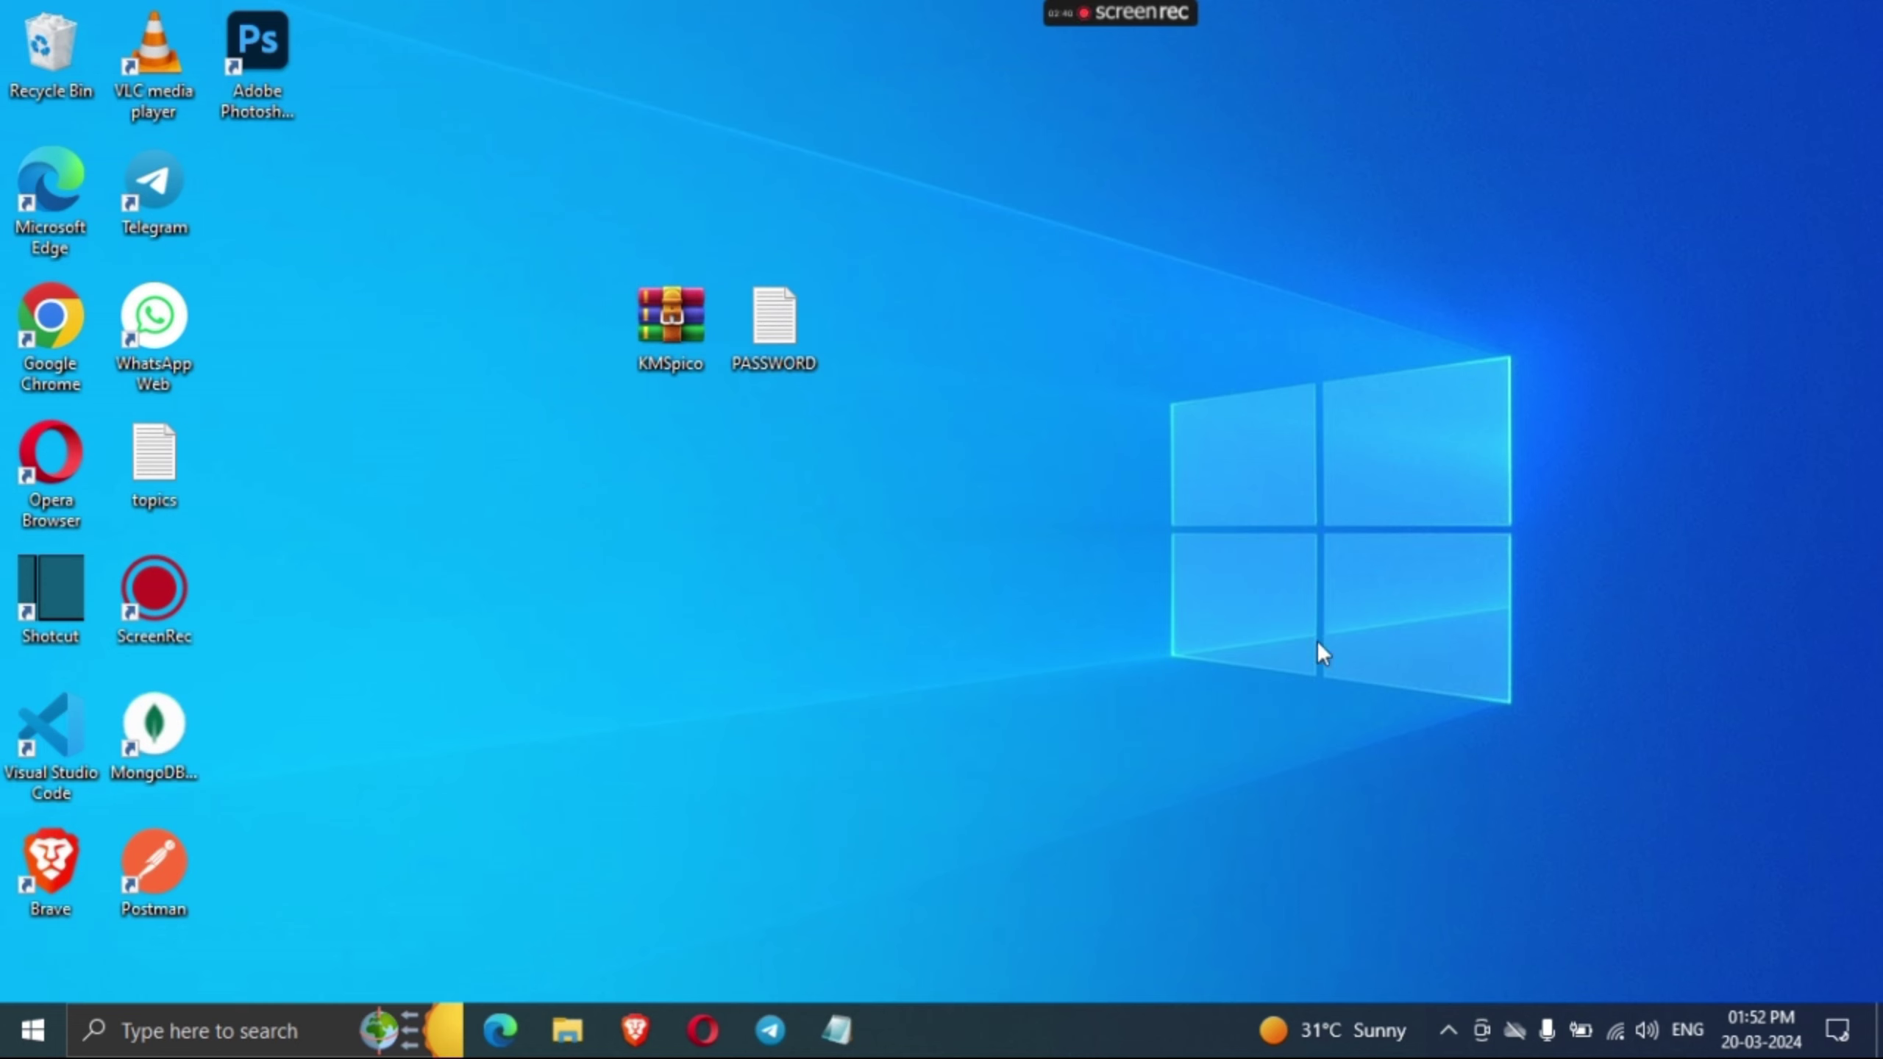
- Turn off the computer's Wi-Fi and dismiss the network list
left_click(1618, 1019)
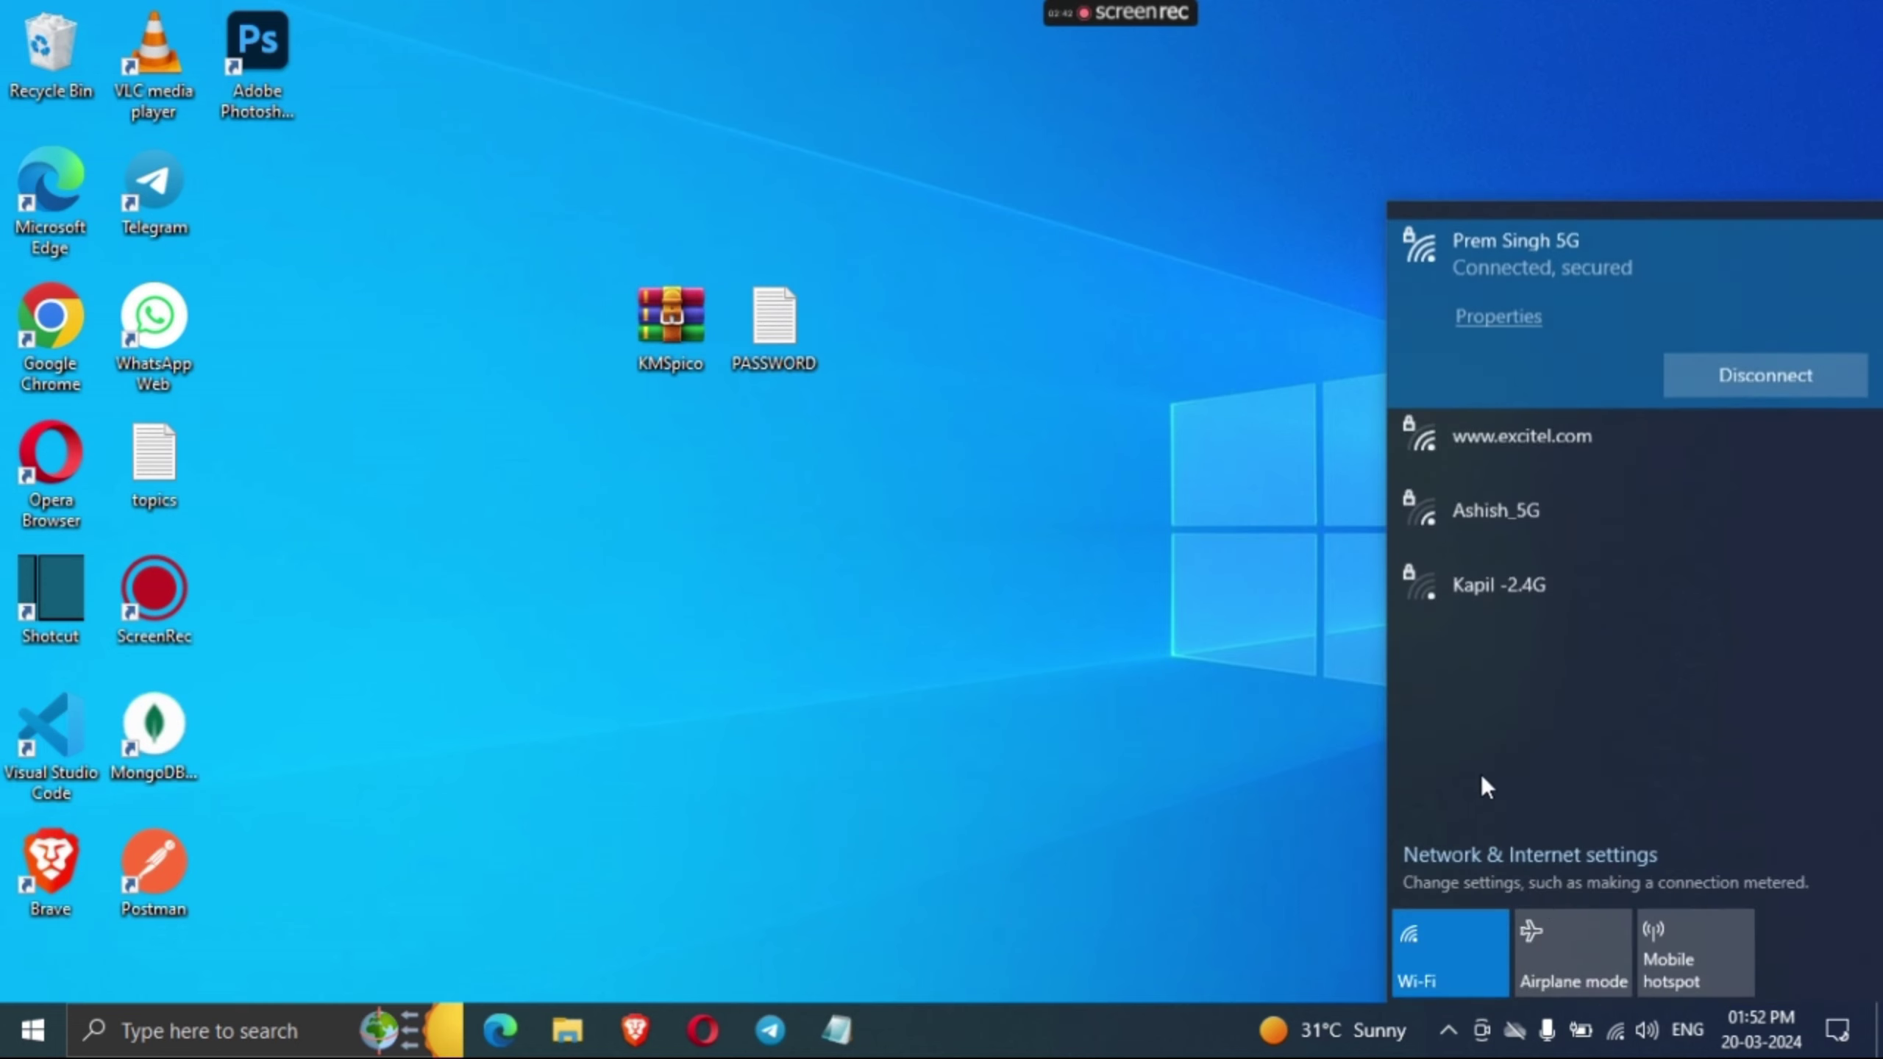
left_click(1446, 951)
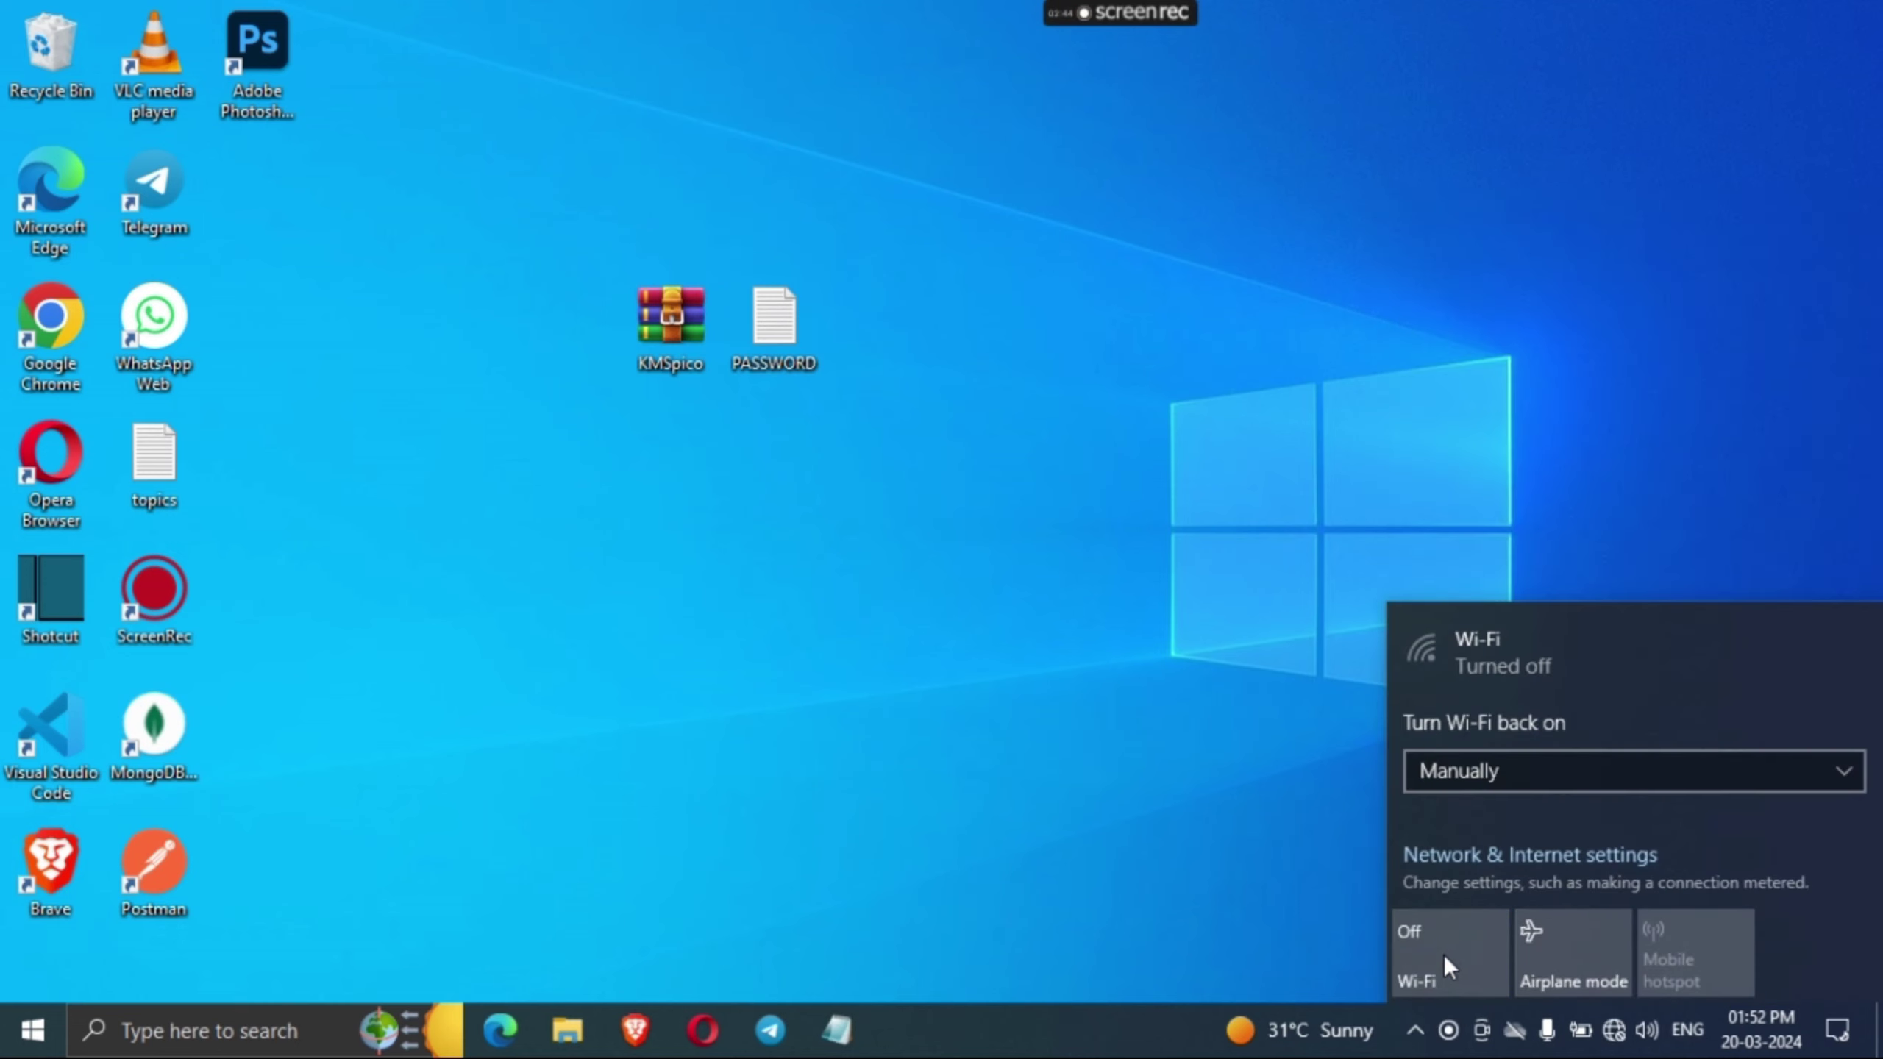
left_click(1211, 823)
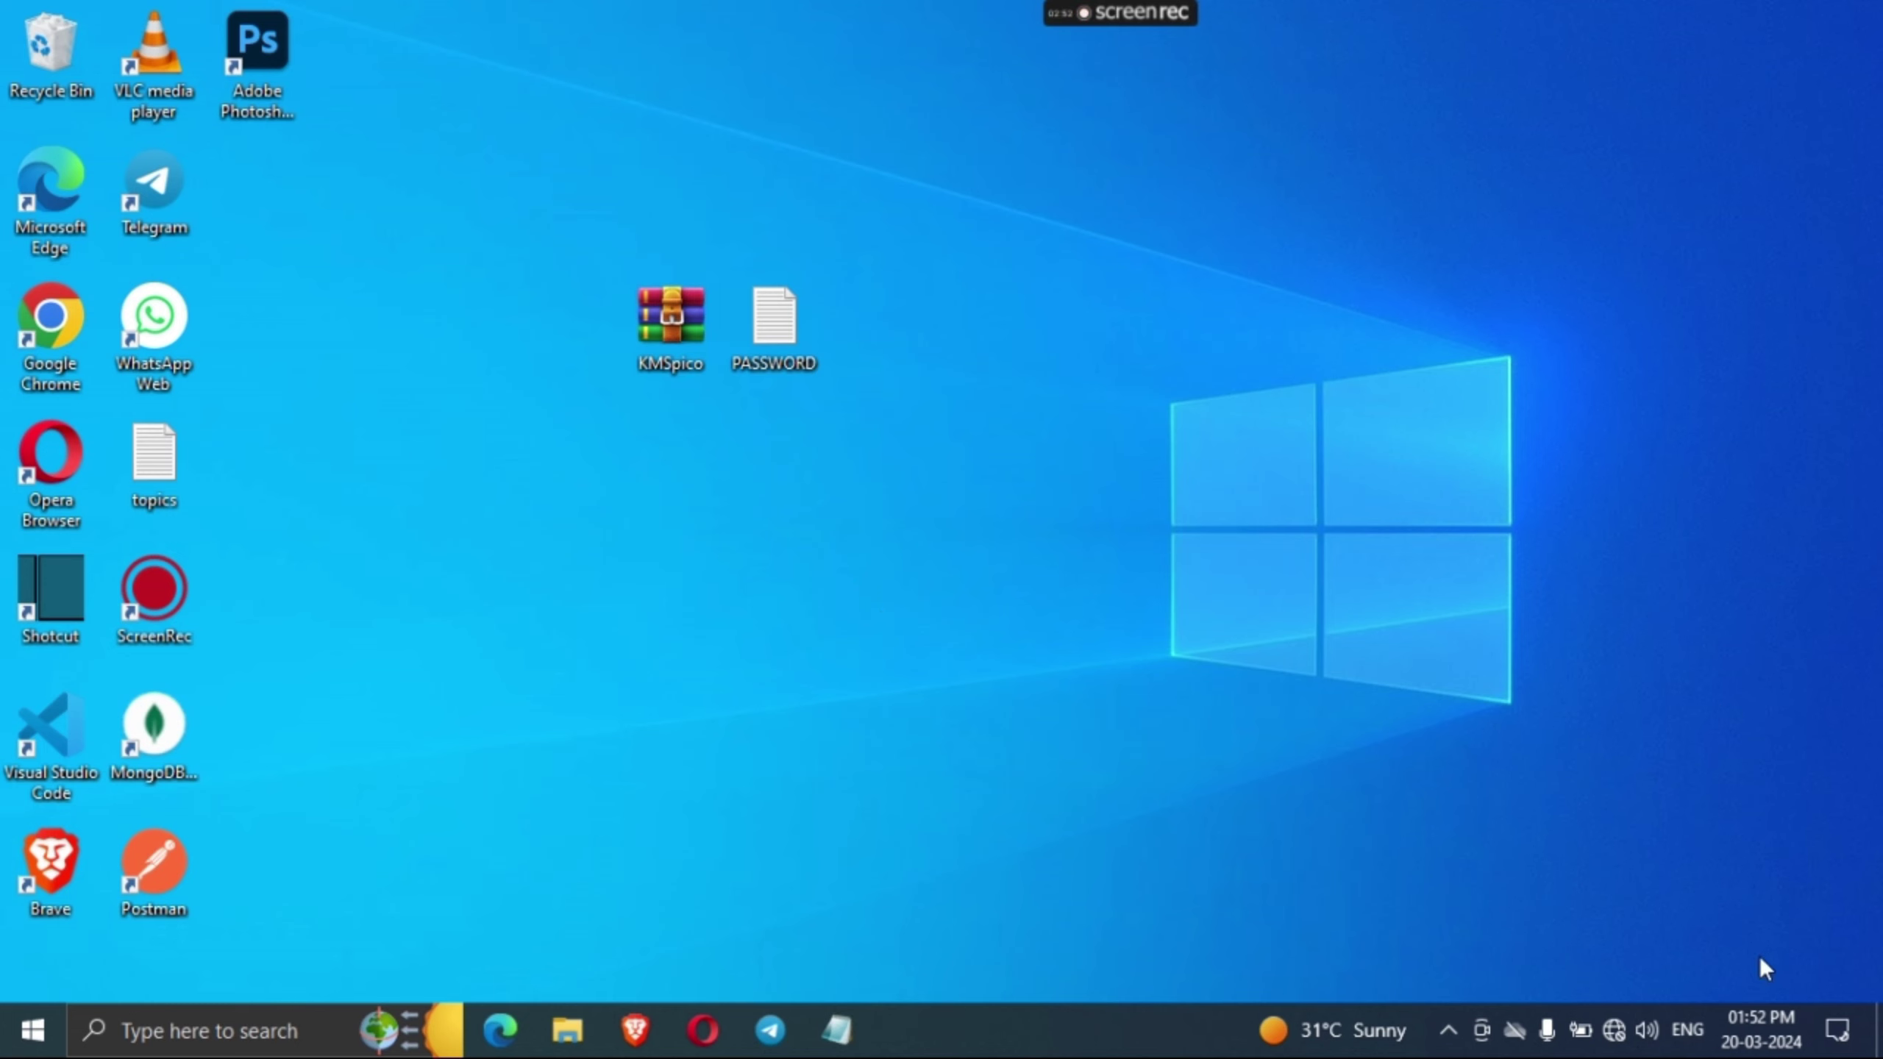
- Open Windows Settings and maximize its window
left_click(1838, 1031)
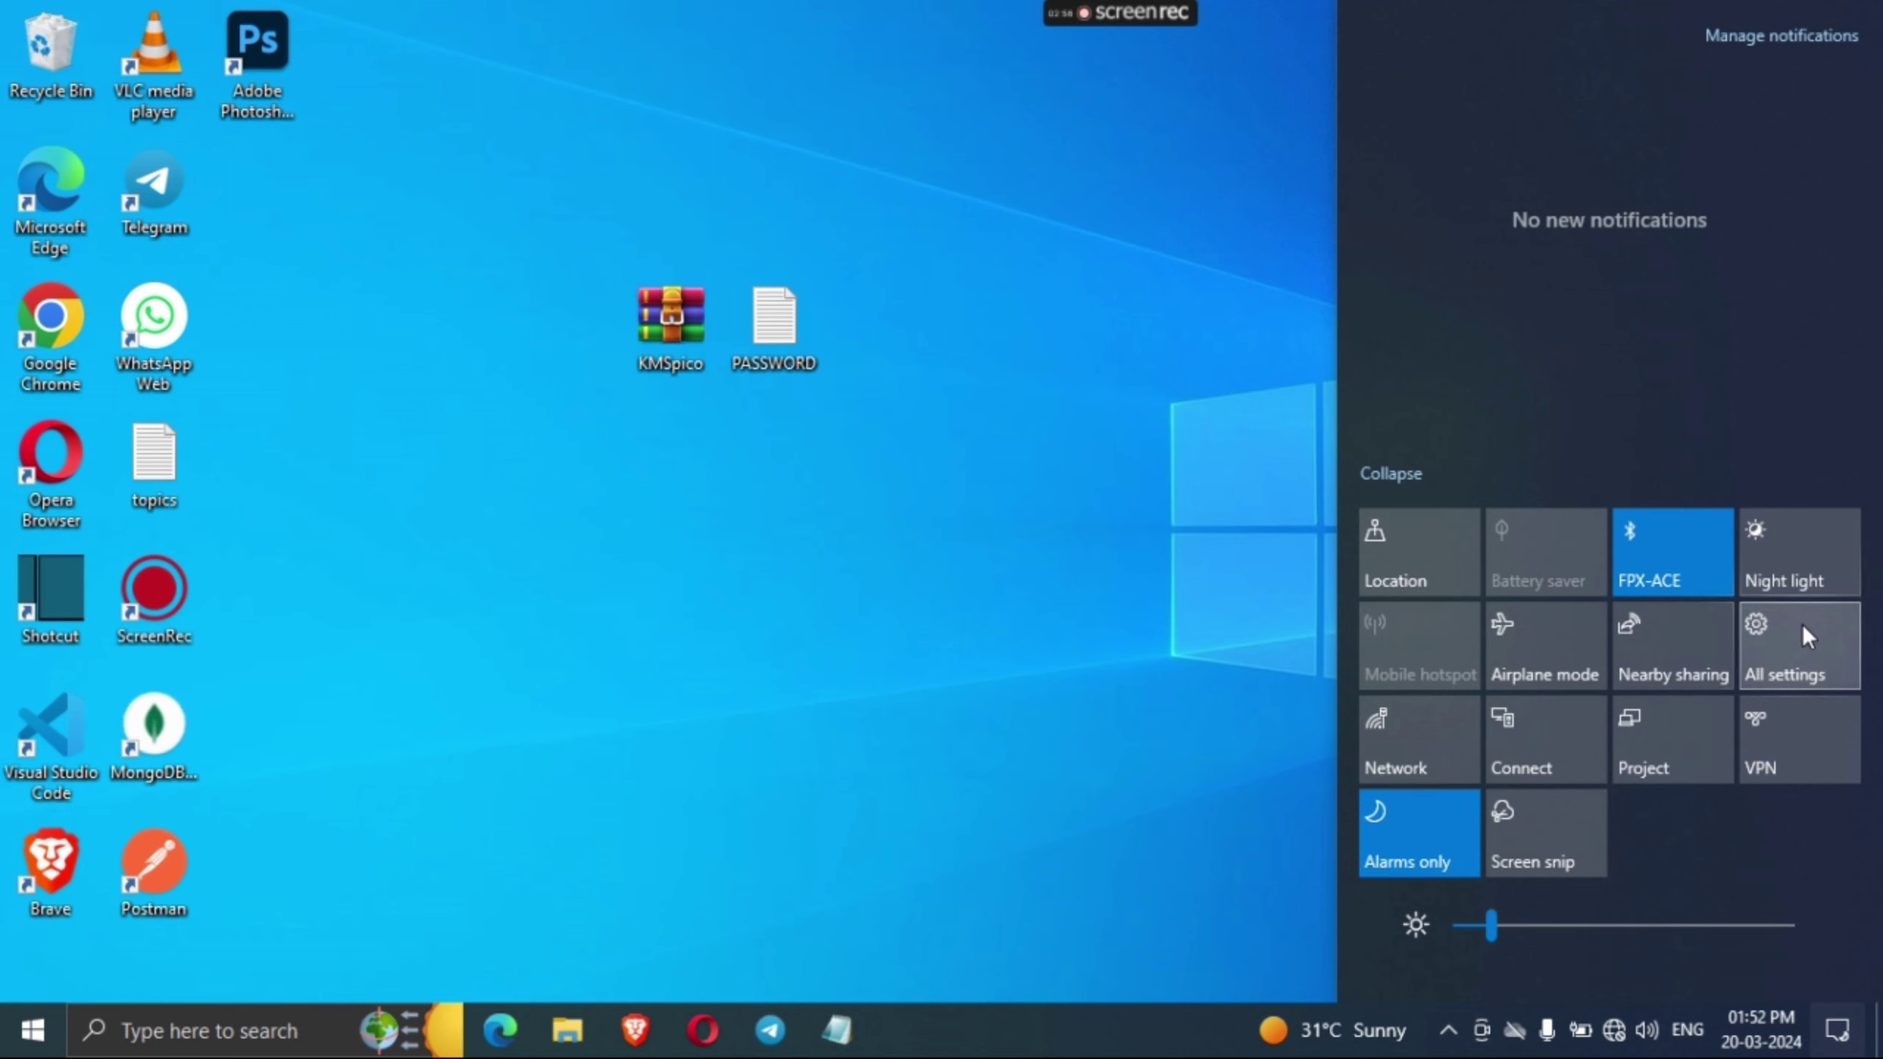
left_click(1286, 681)
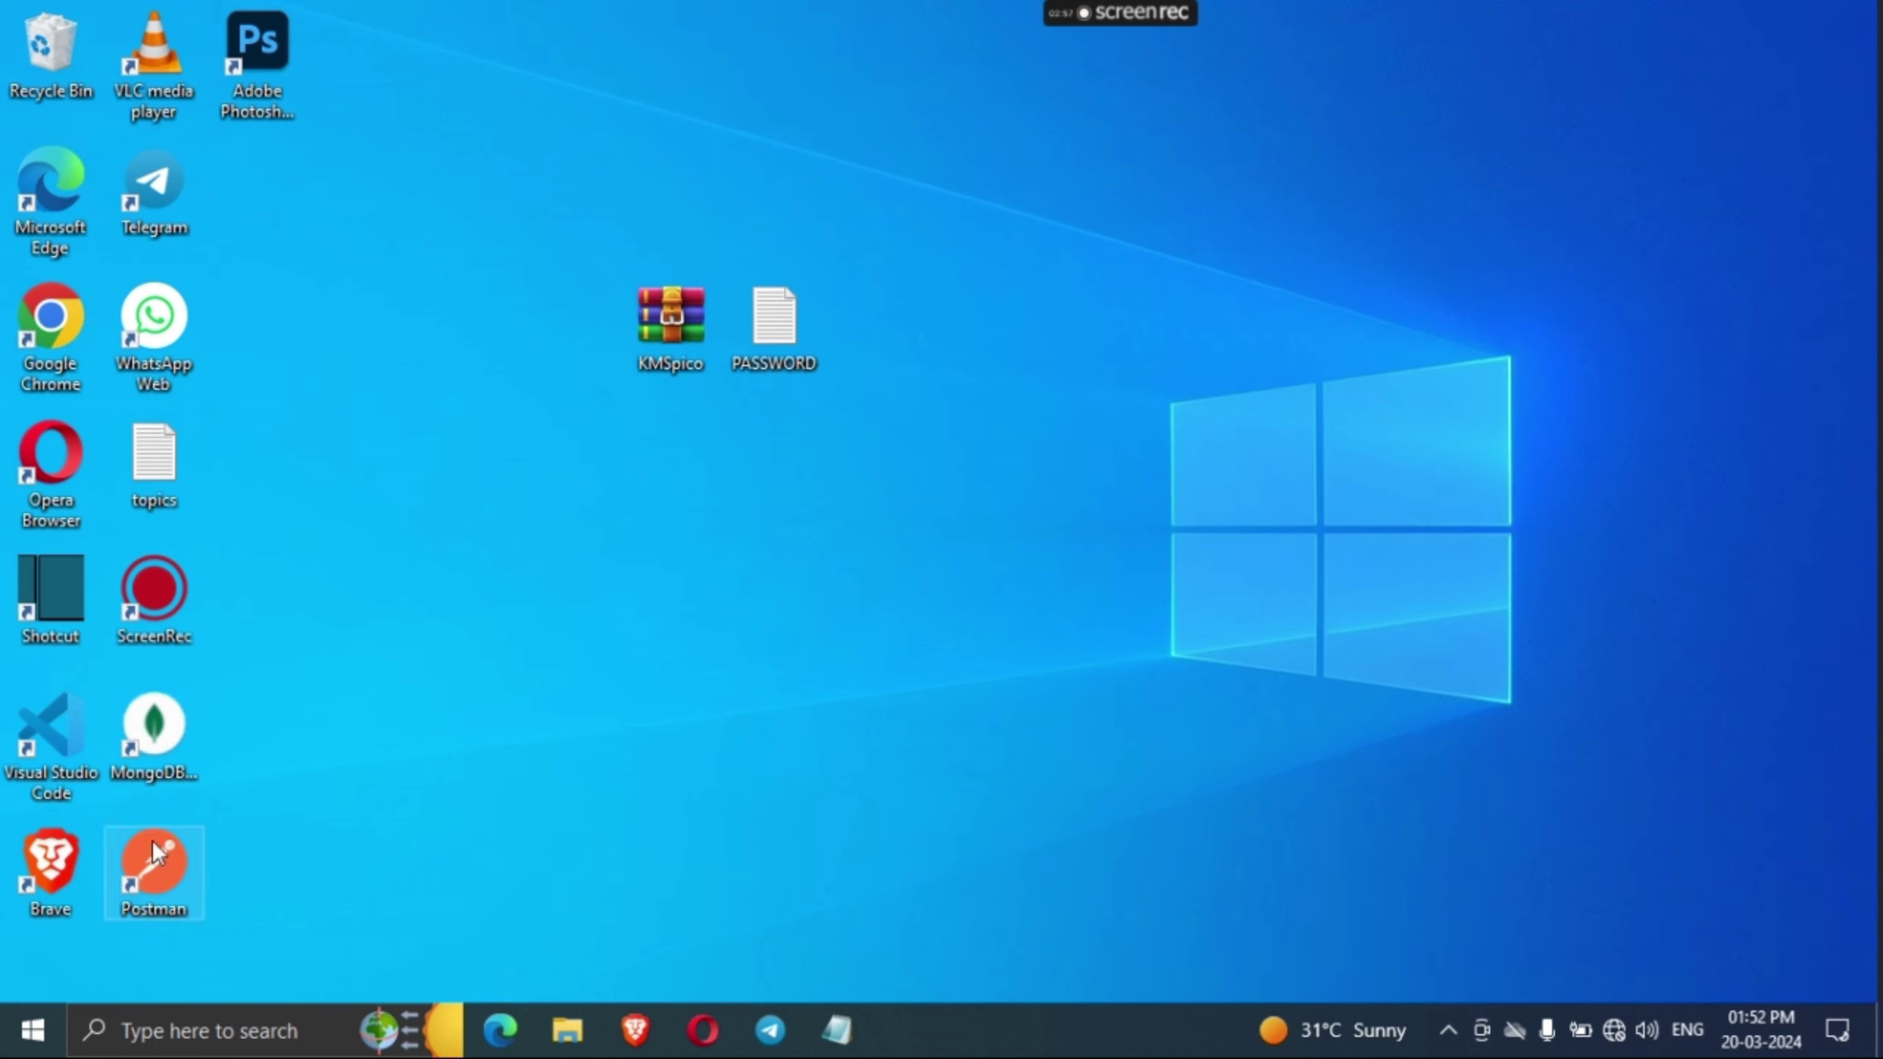
left_click(22, 1043)
mouse_move(48, 910)
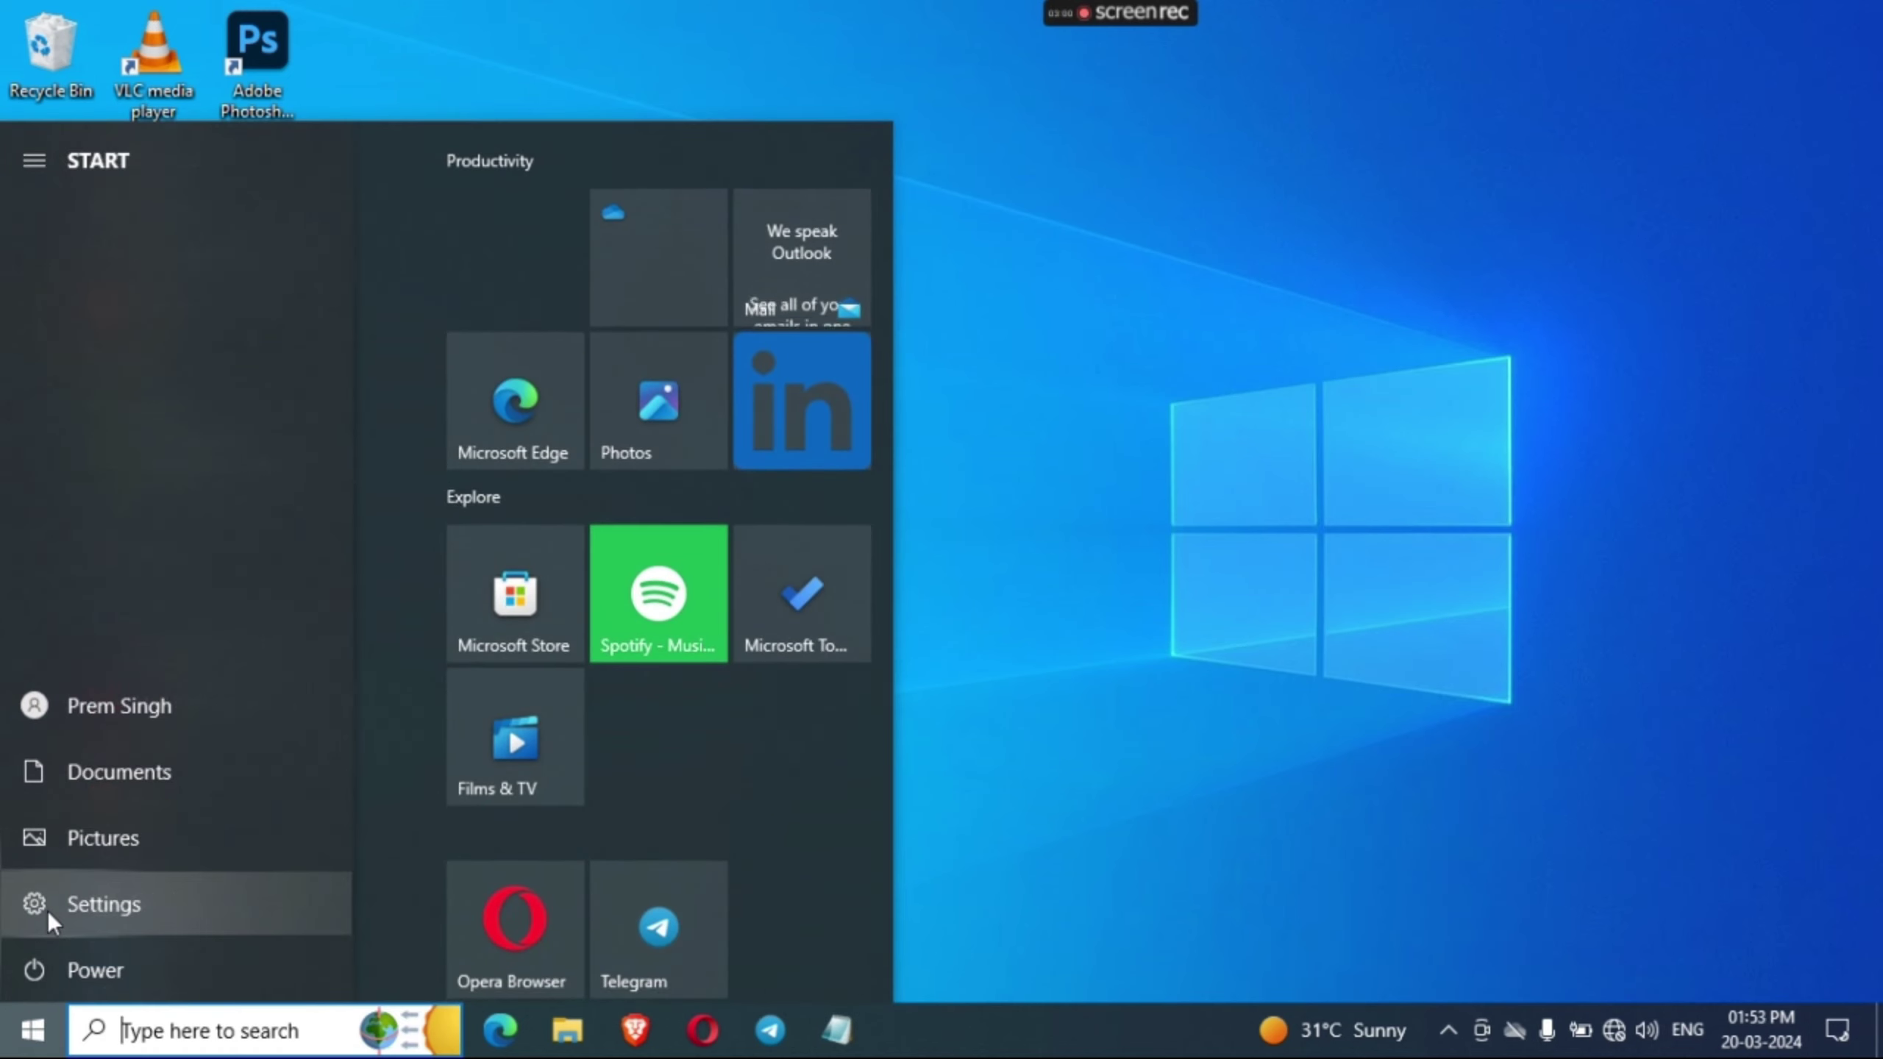
left_click(135, 904)
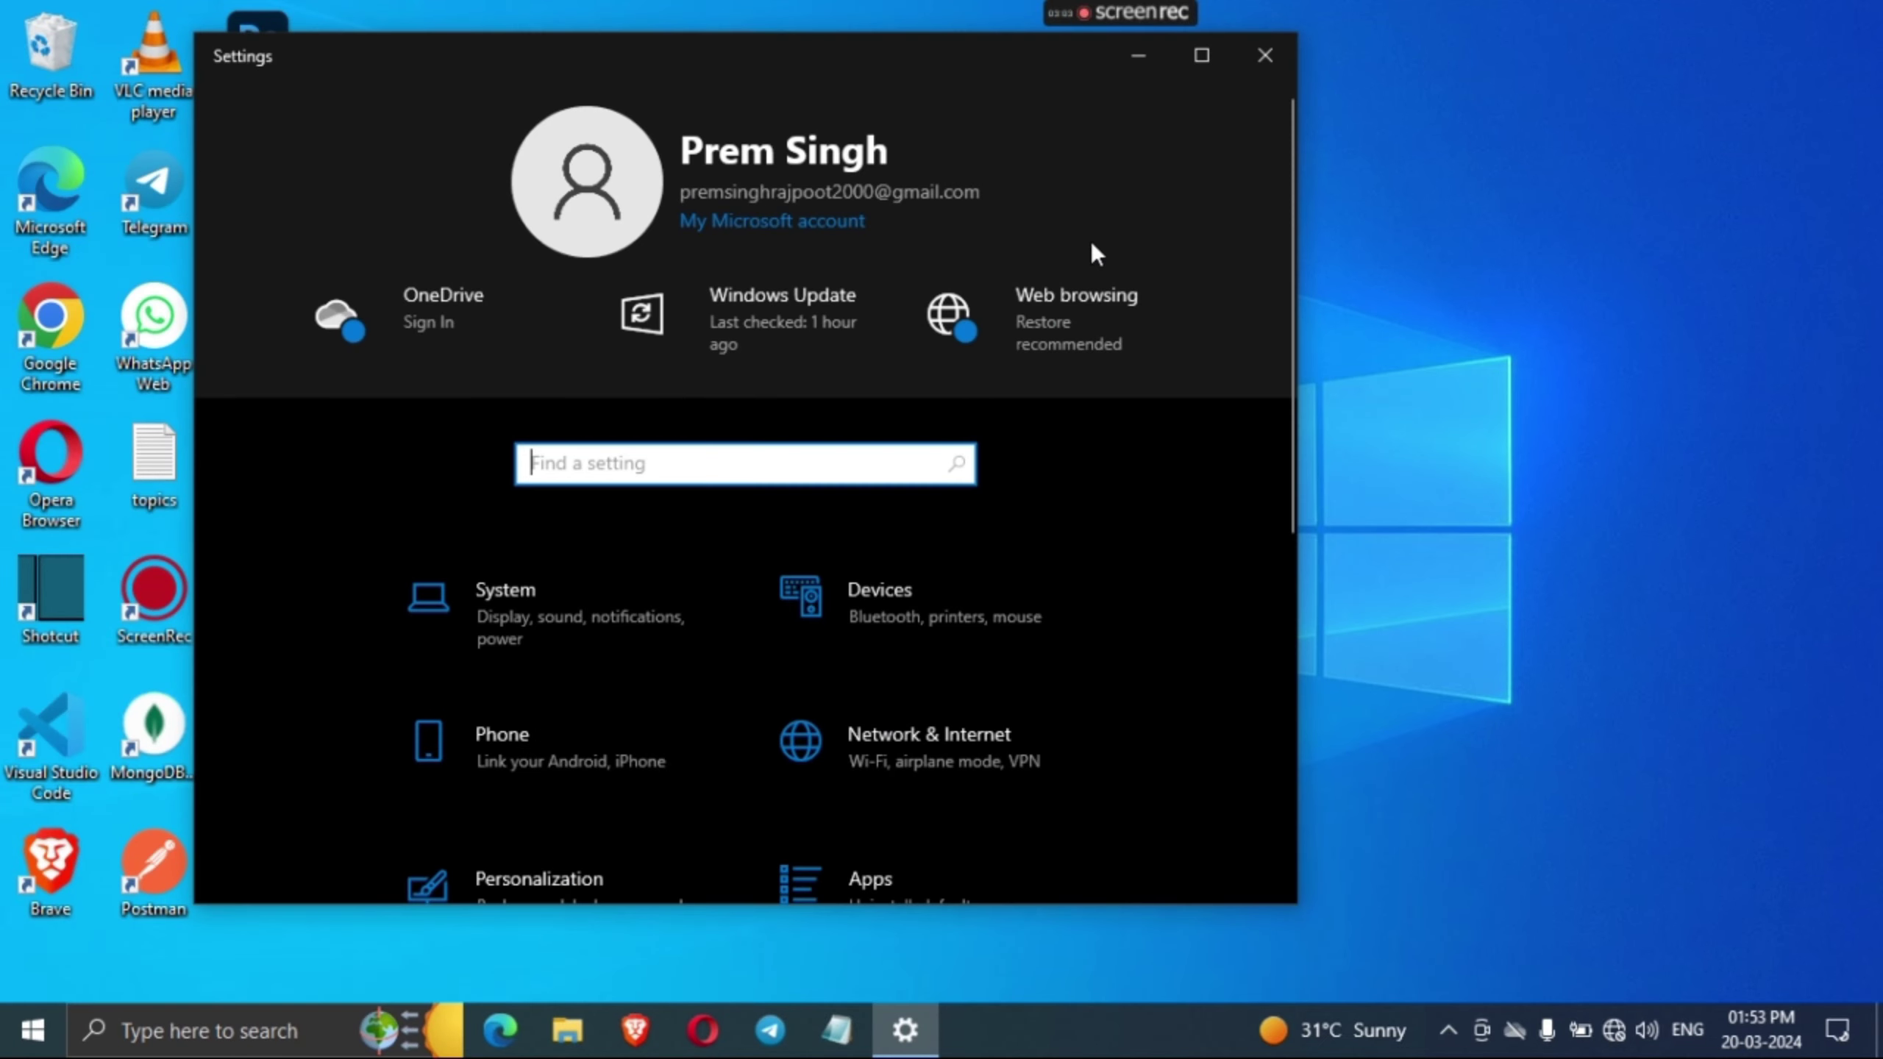
left_click(1200, 55)
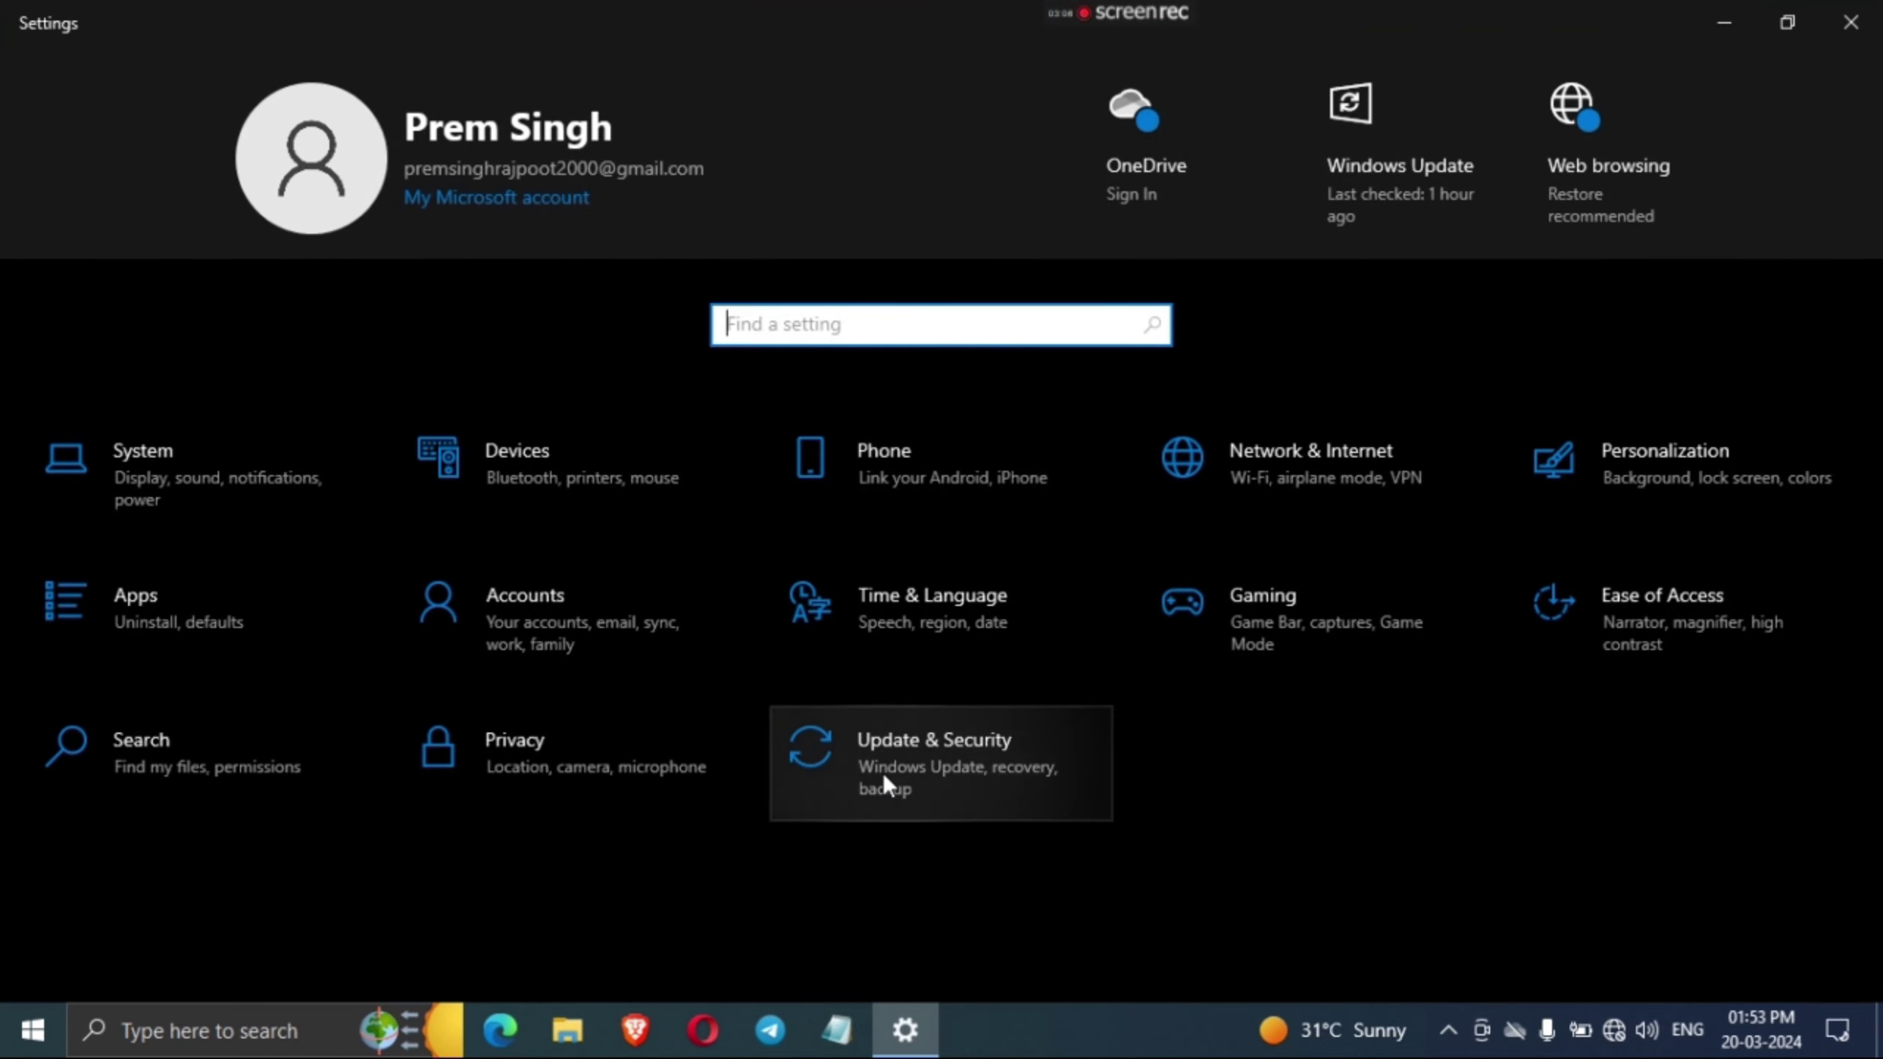
- In Update & Security, go through Windows Security to the management page for Virus & threat protection settings
left_click(939, 746)
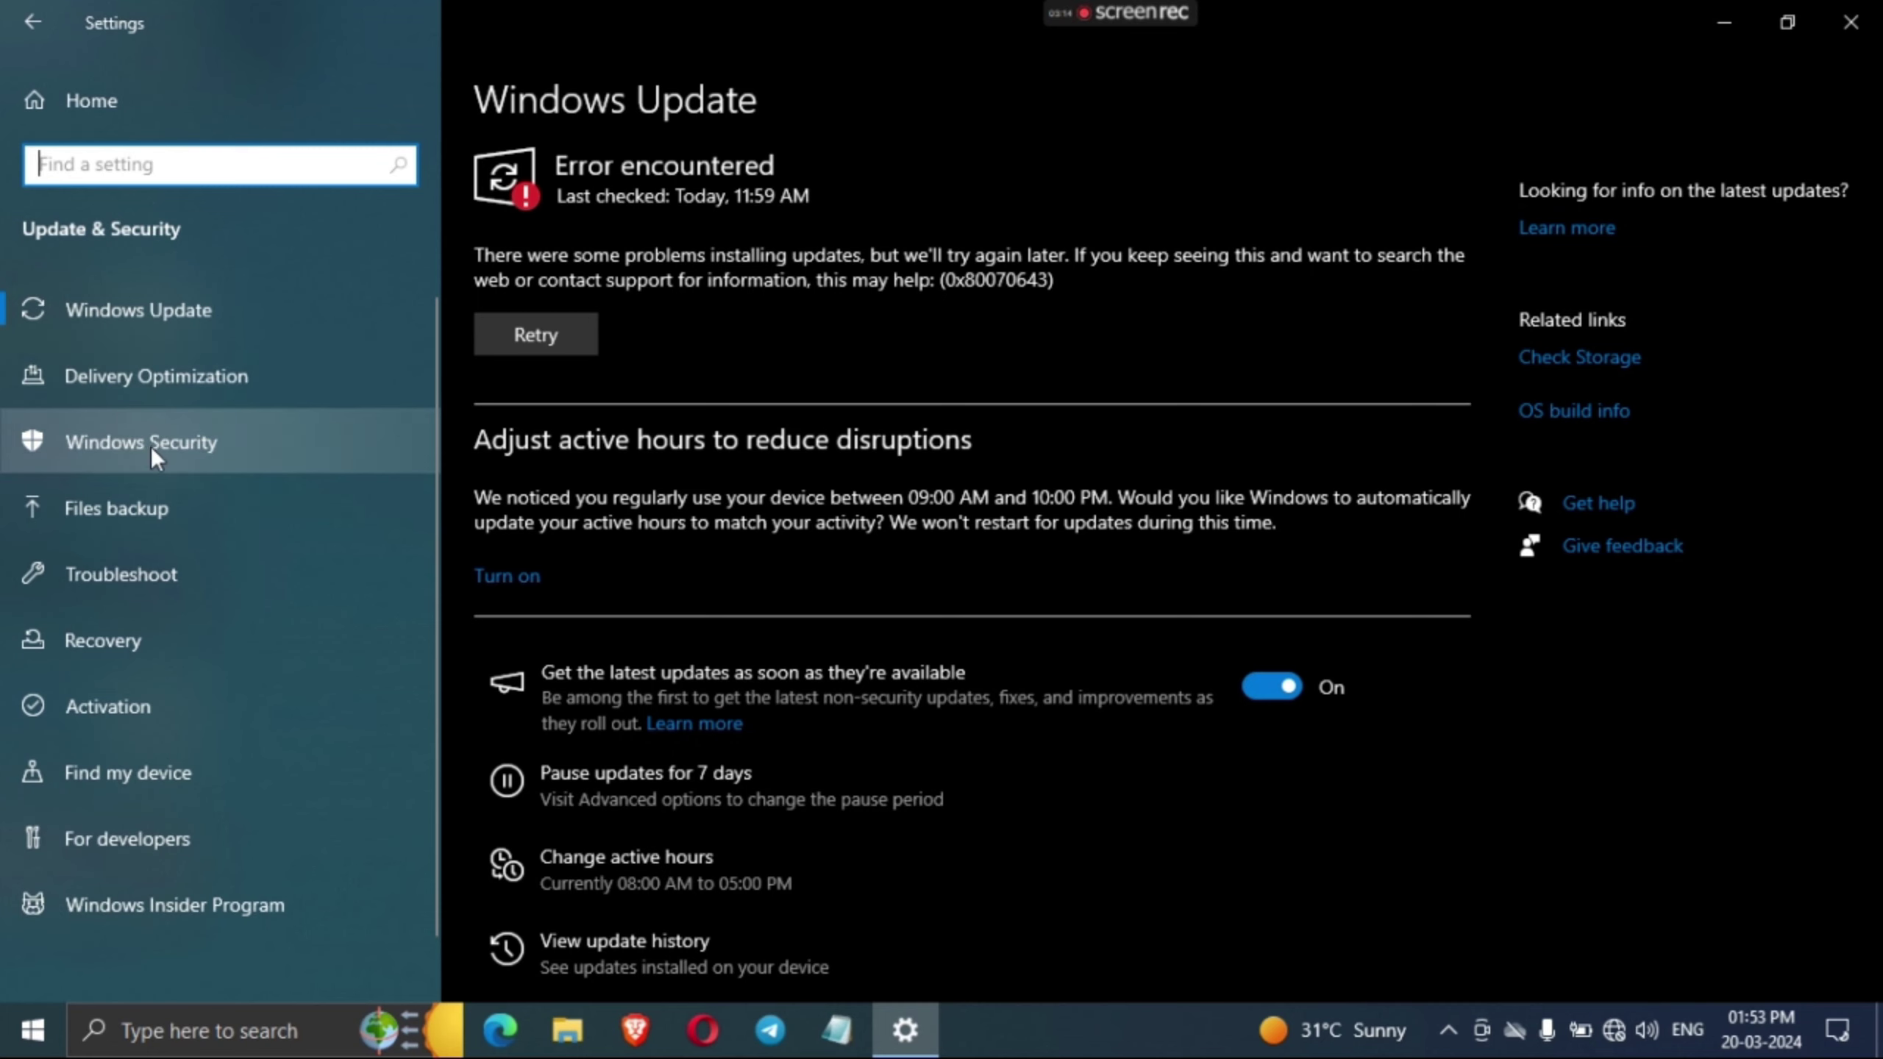
left_click(152, 446)
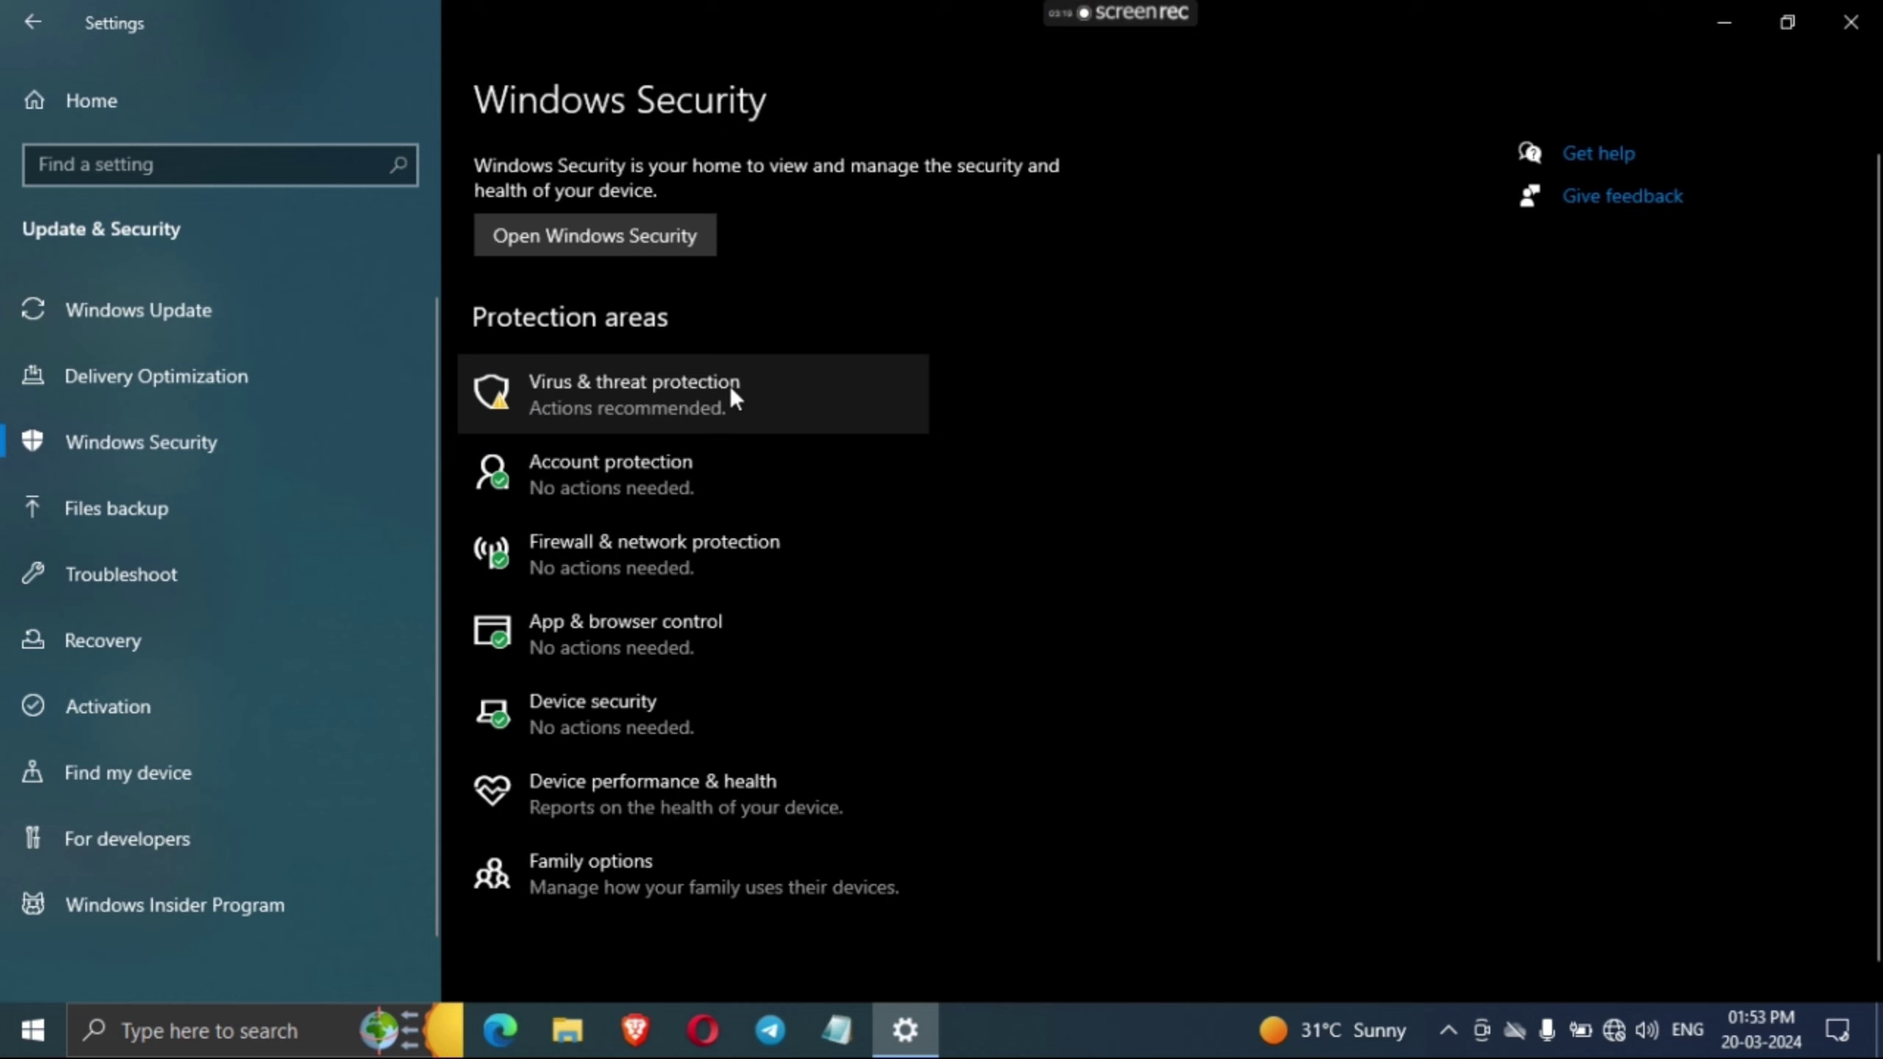
left_click(690, 399)
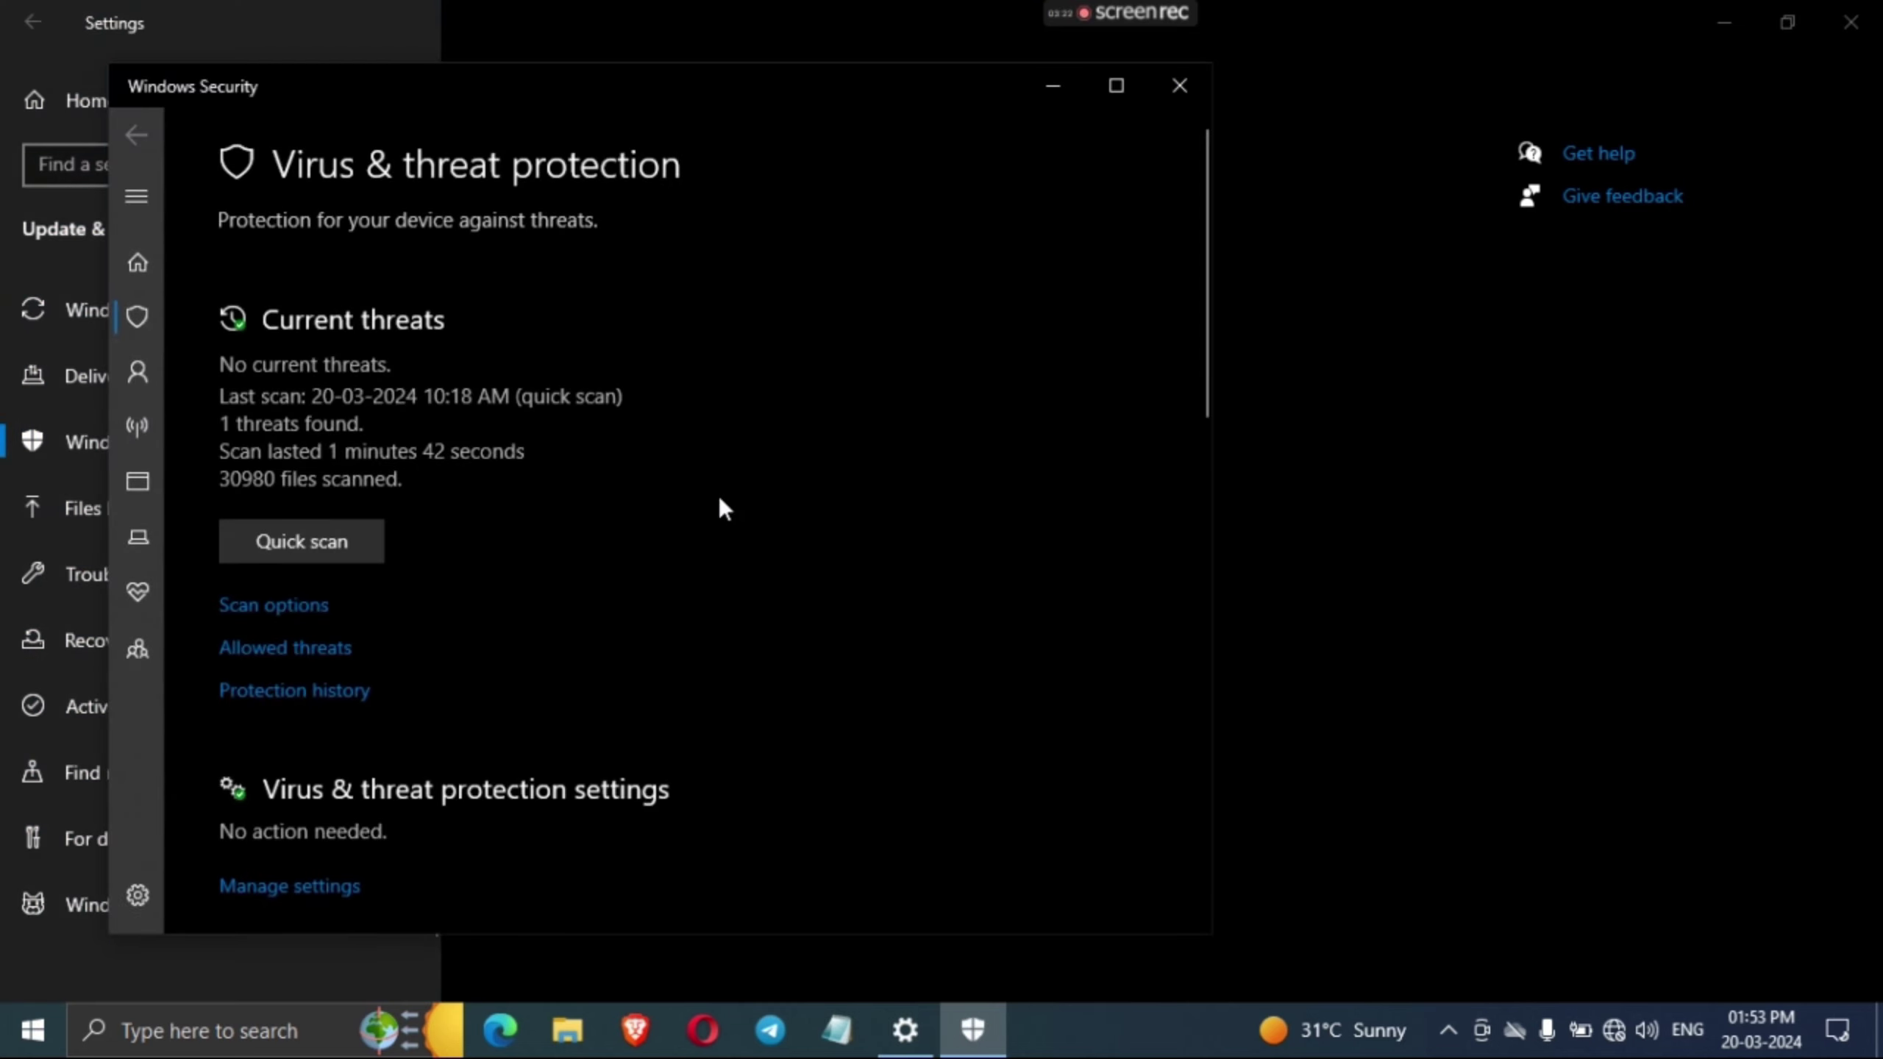
scroll(721, 502, "down", 3)
scroll(719, 510, "down", 2)
scroll(720, 509, "up", 1)
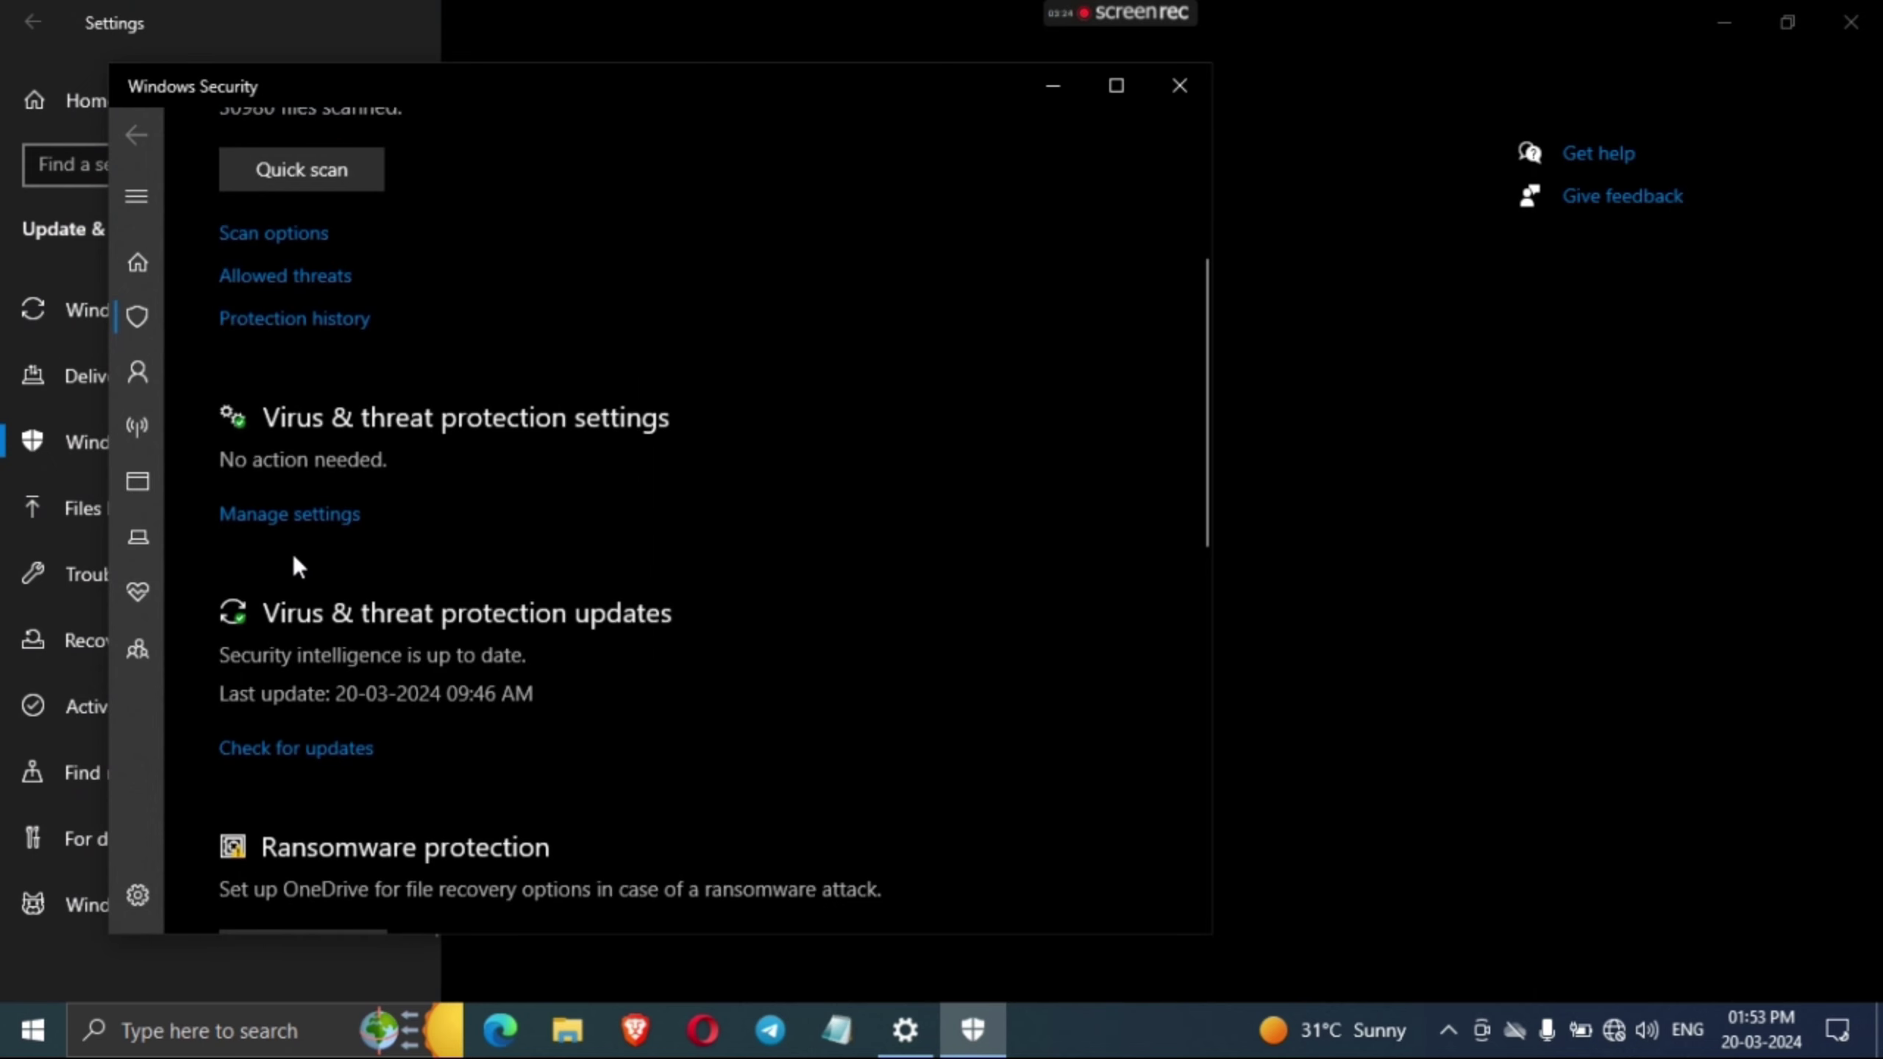
left_click(296, 515)
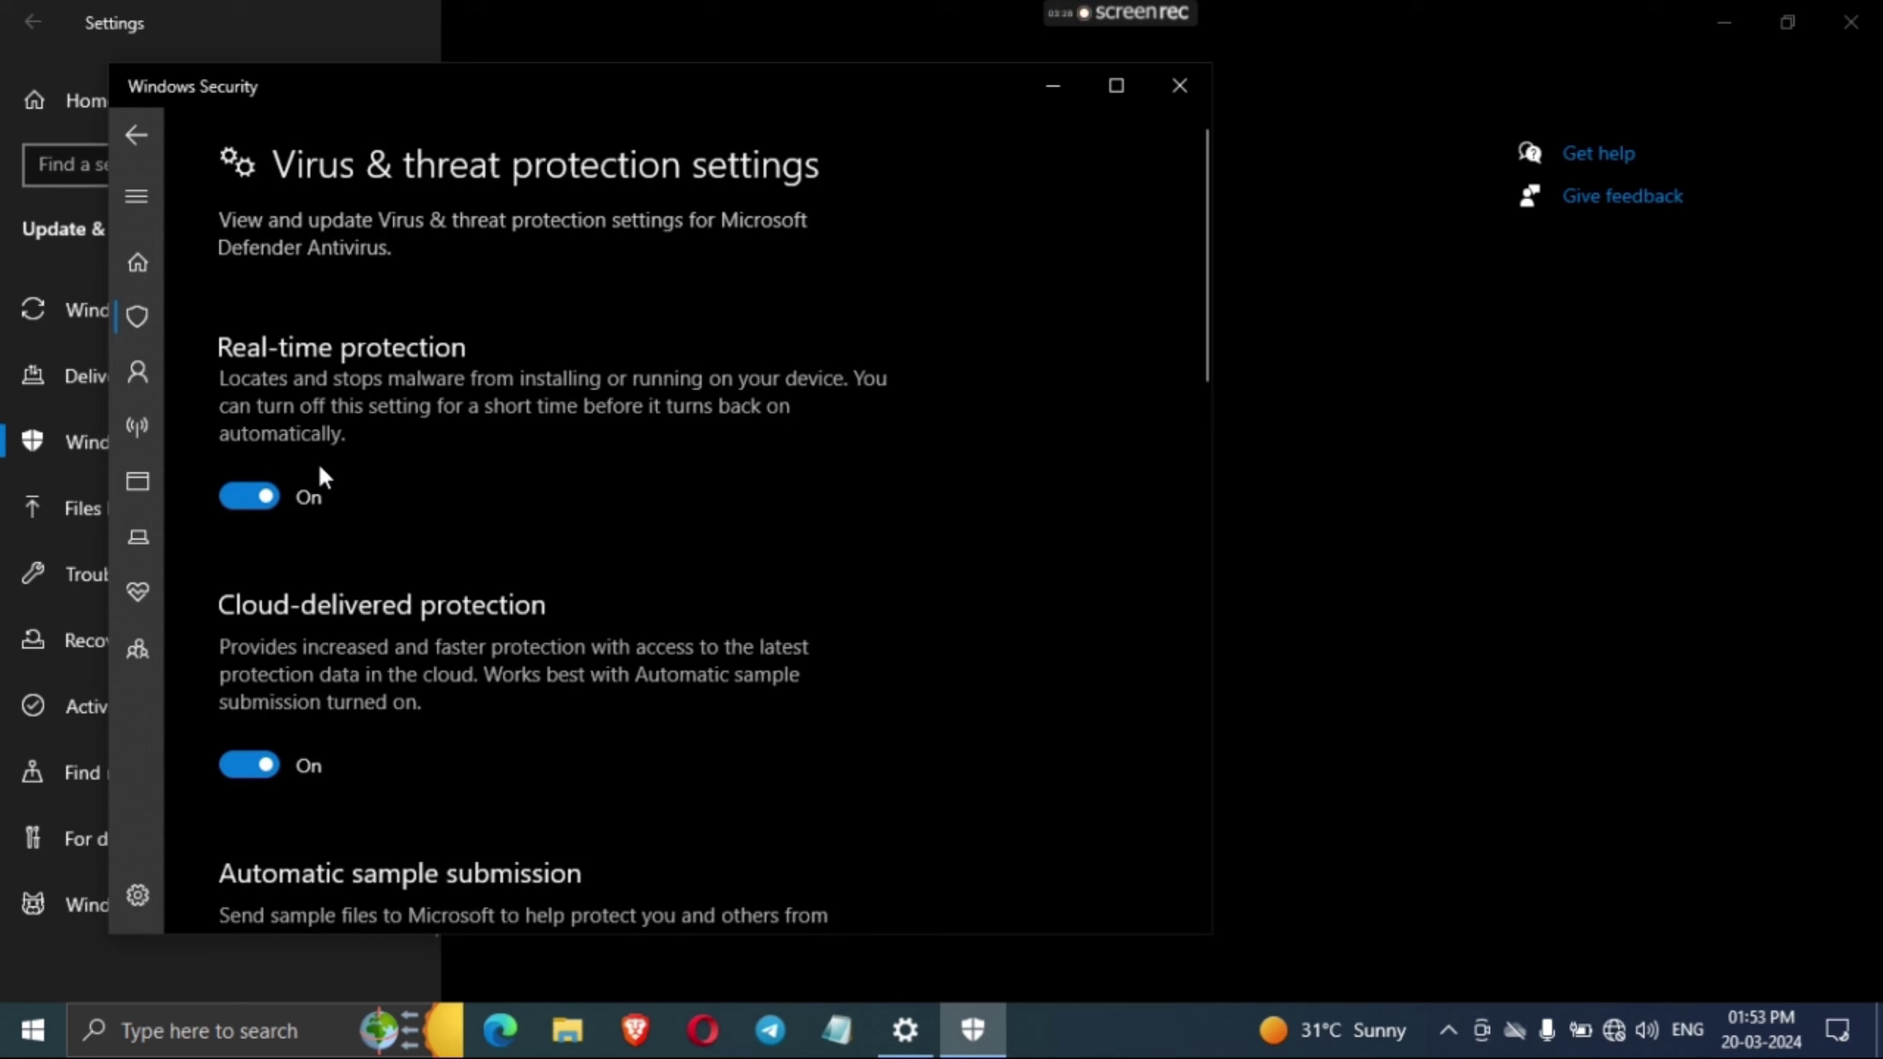
- Turn off Real-time protection, Cloud-delivered protection and Automatic sample submission, leaving Windows Security minimized and Settings closed
scroll(326, 467, "down", 3)
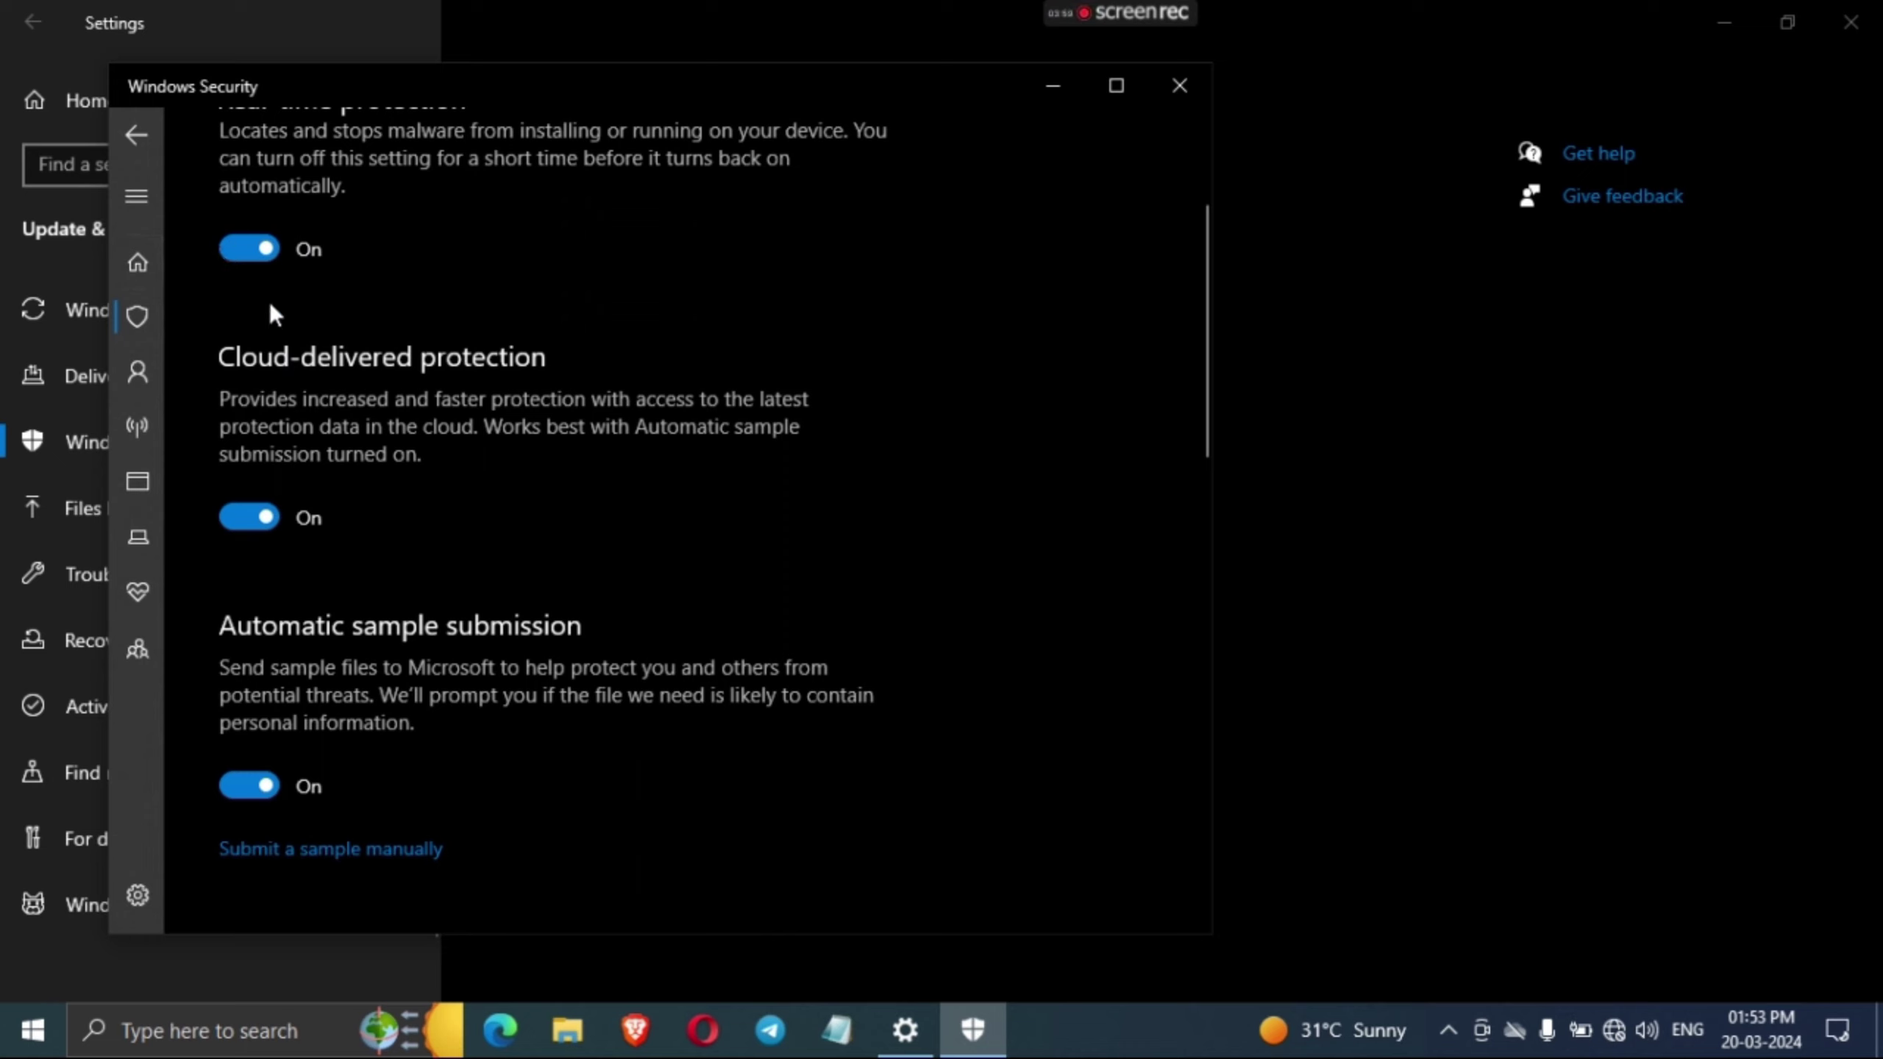
left_click(256, 250)
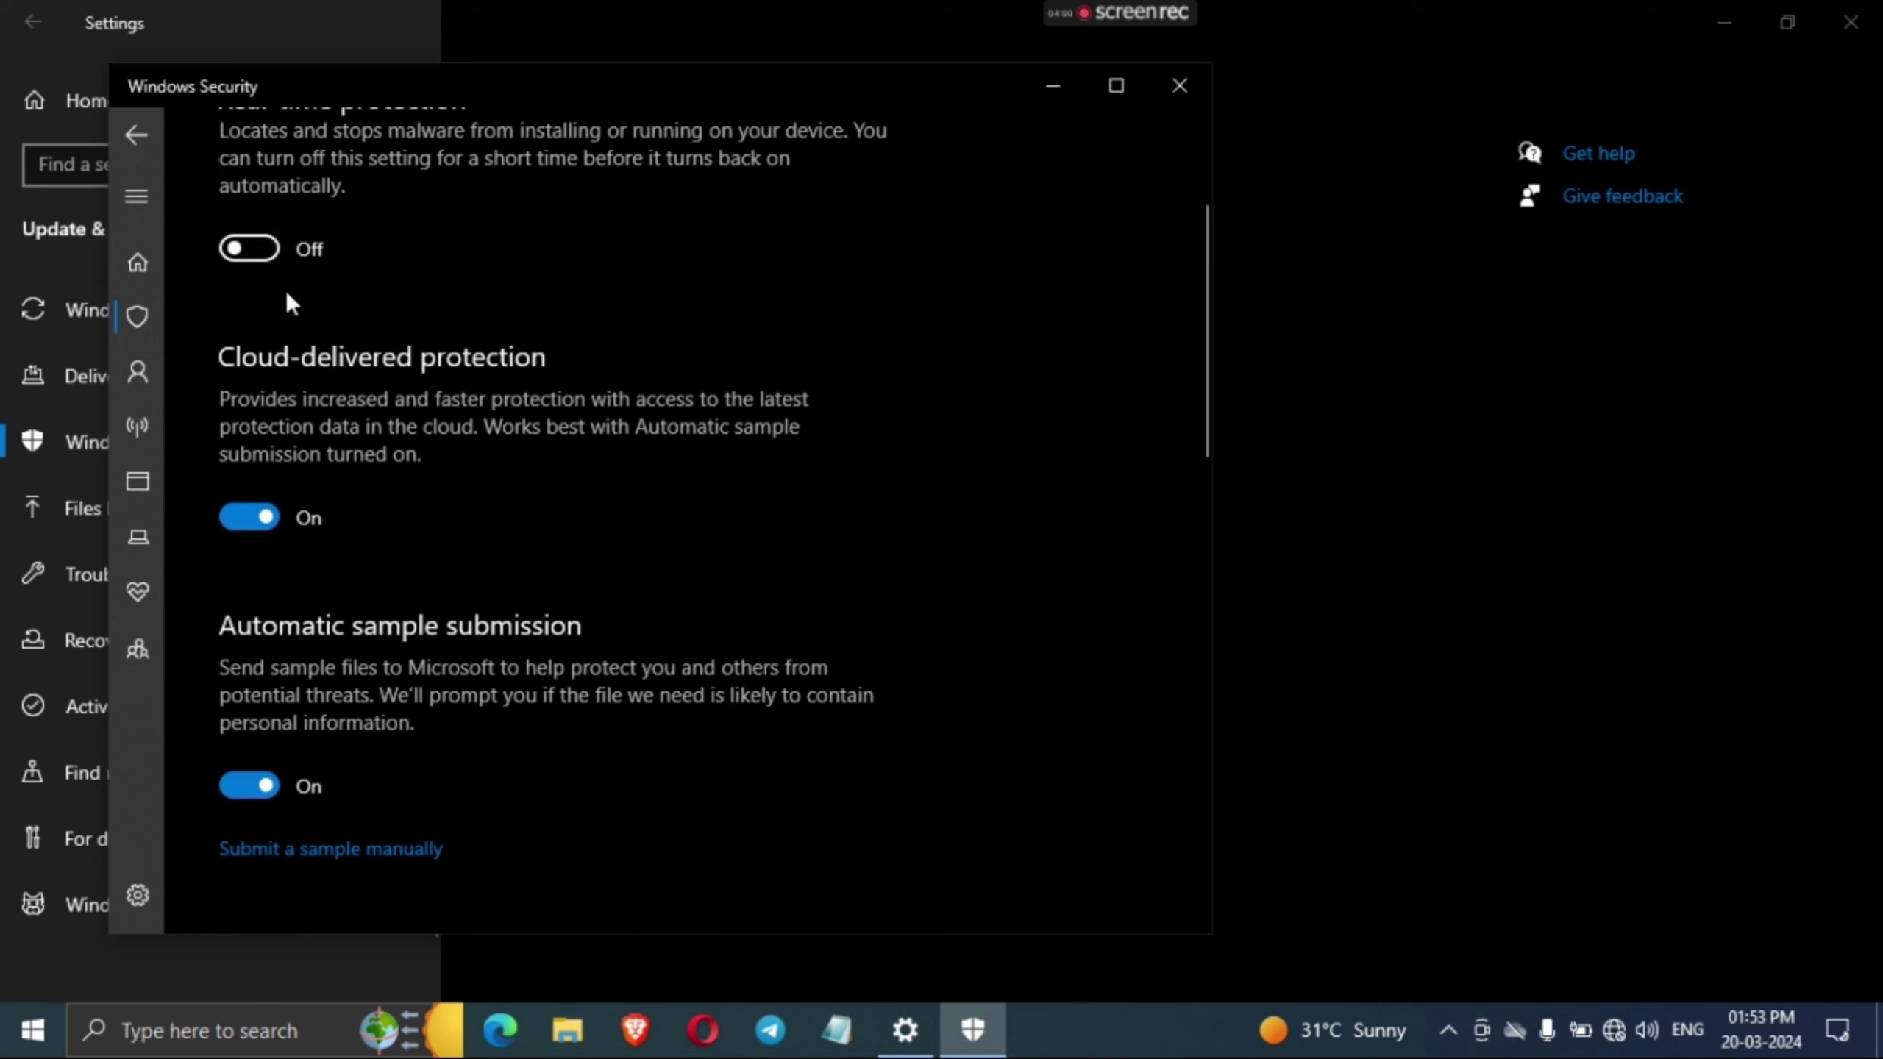
left_click(259, 544)
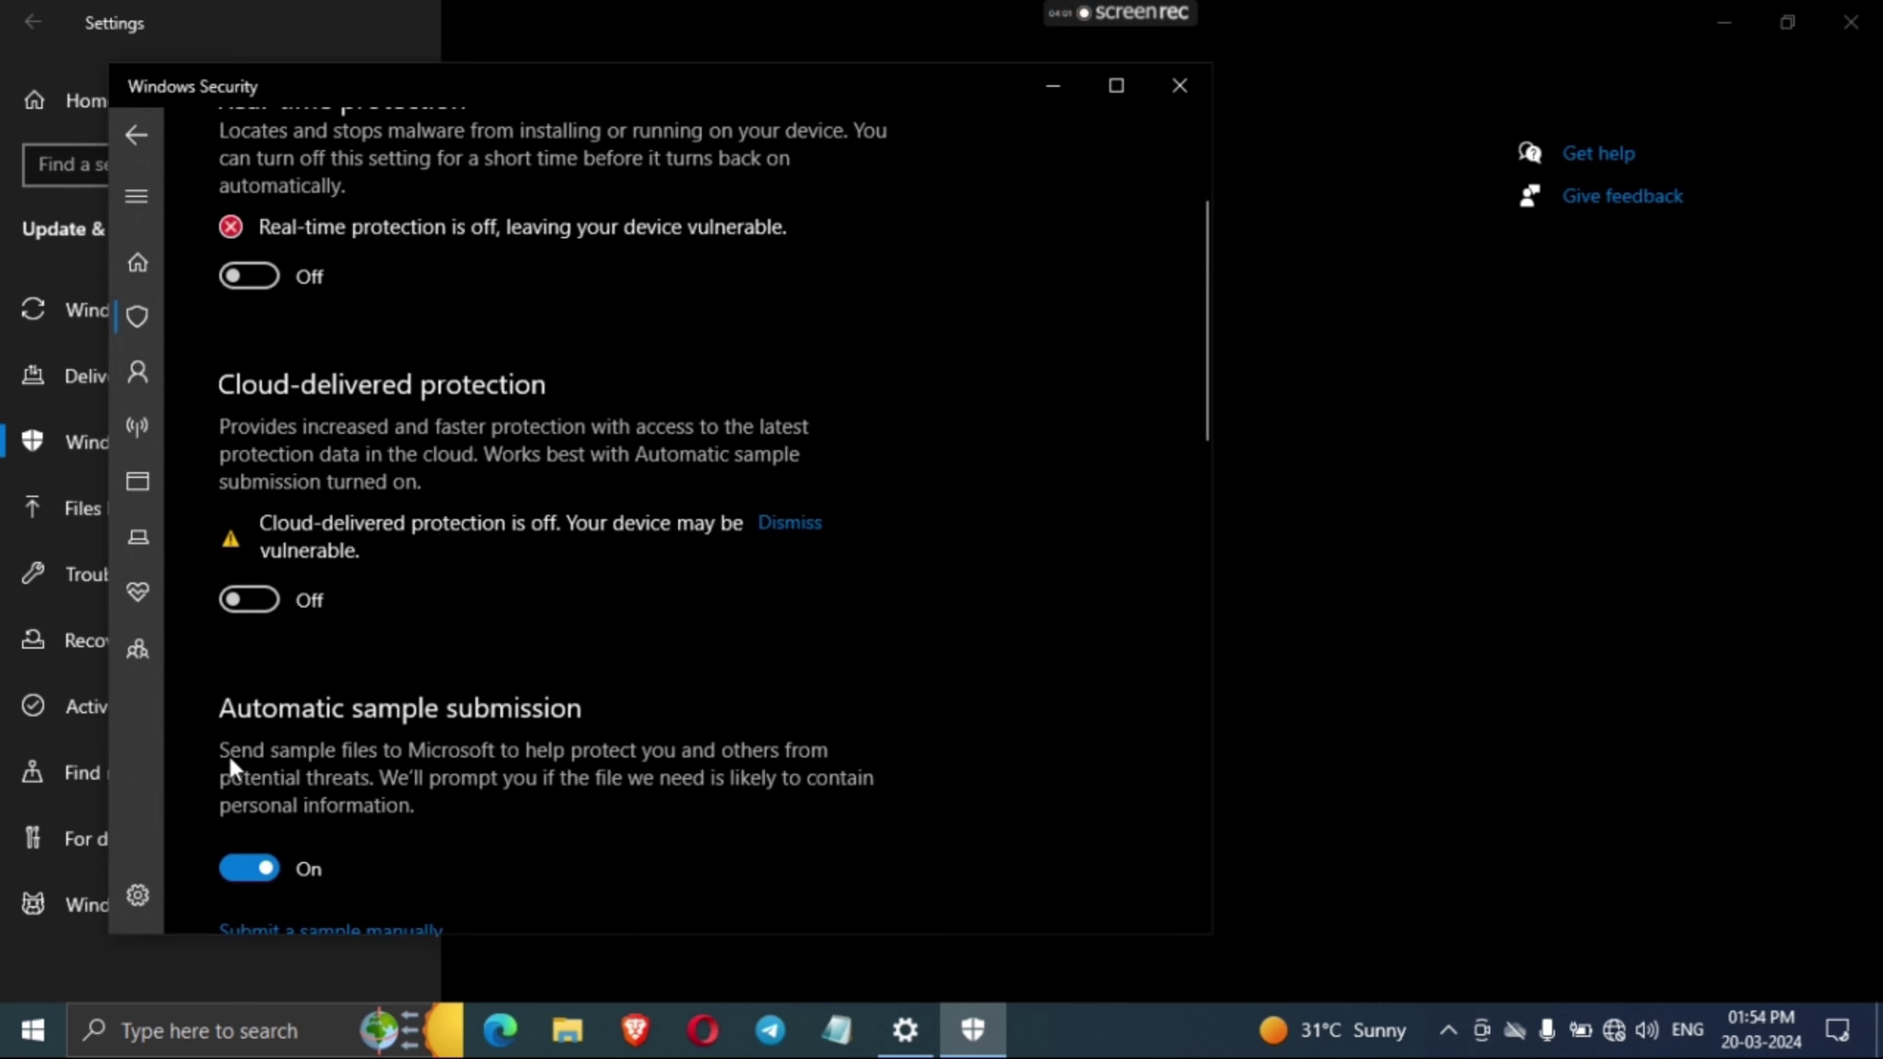
left_click(255, 865)
scroll(287, 490, "down", 2)
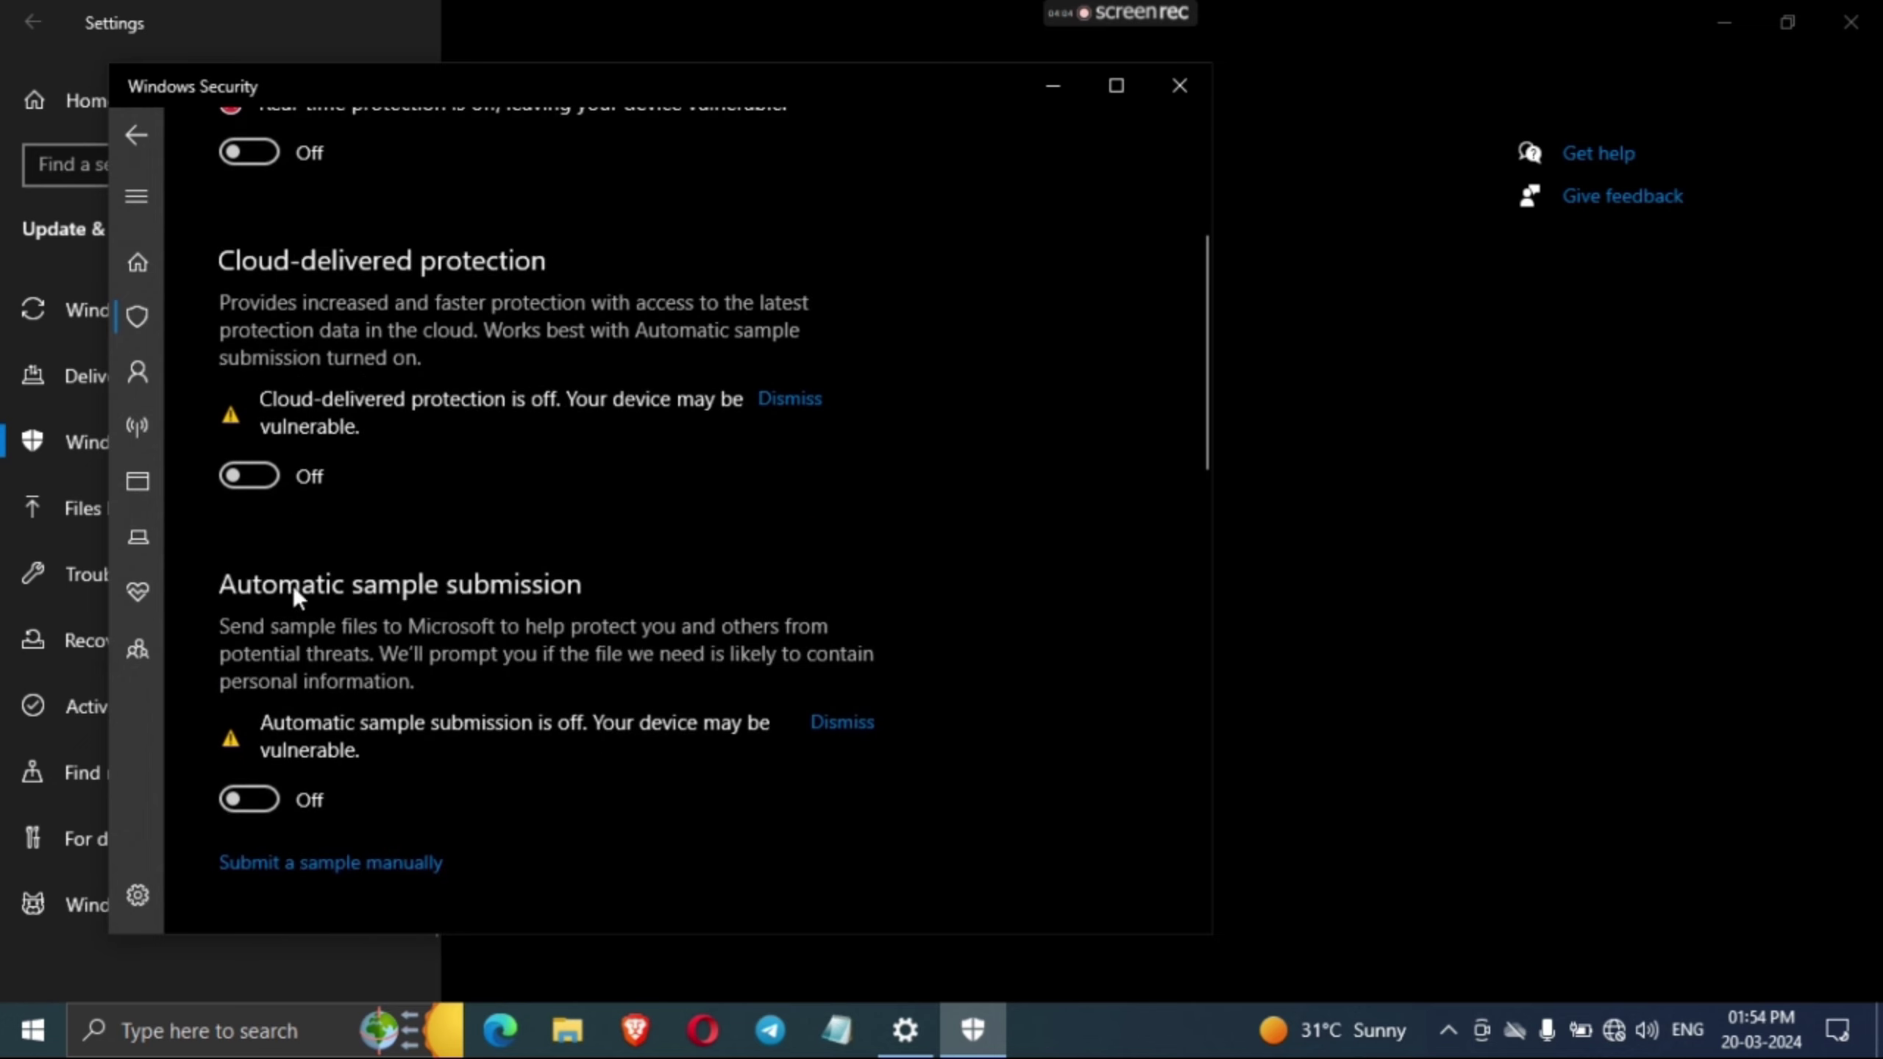
left_click(1039, 86)
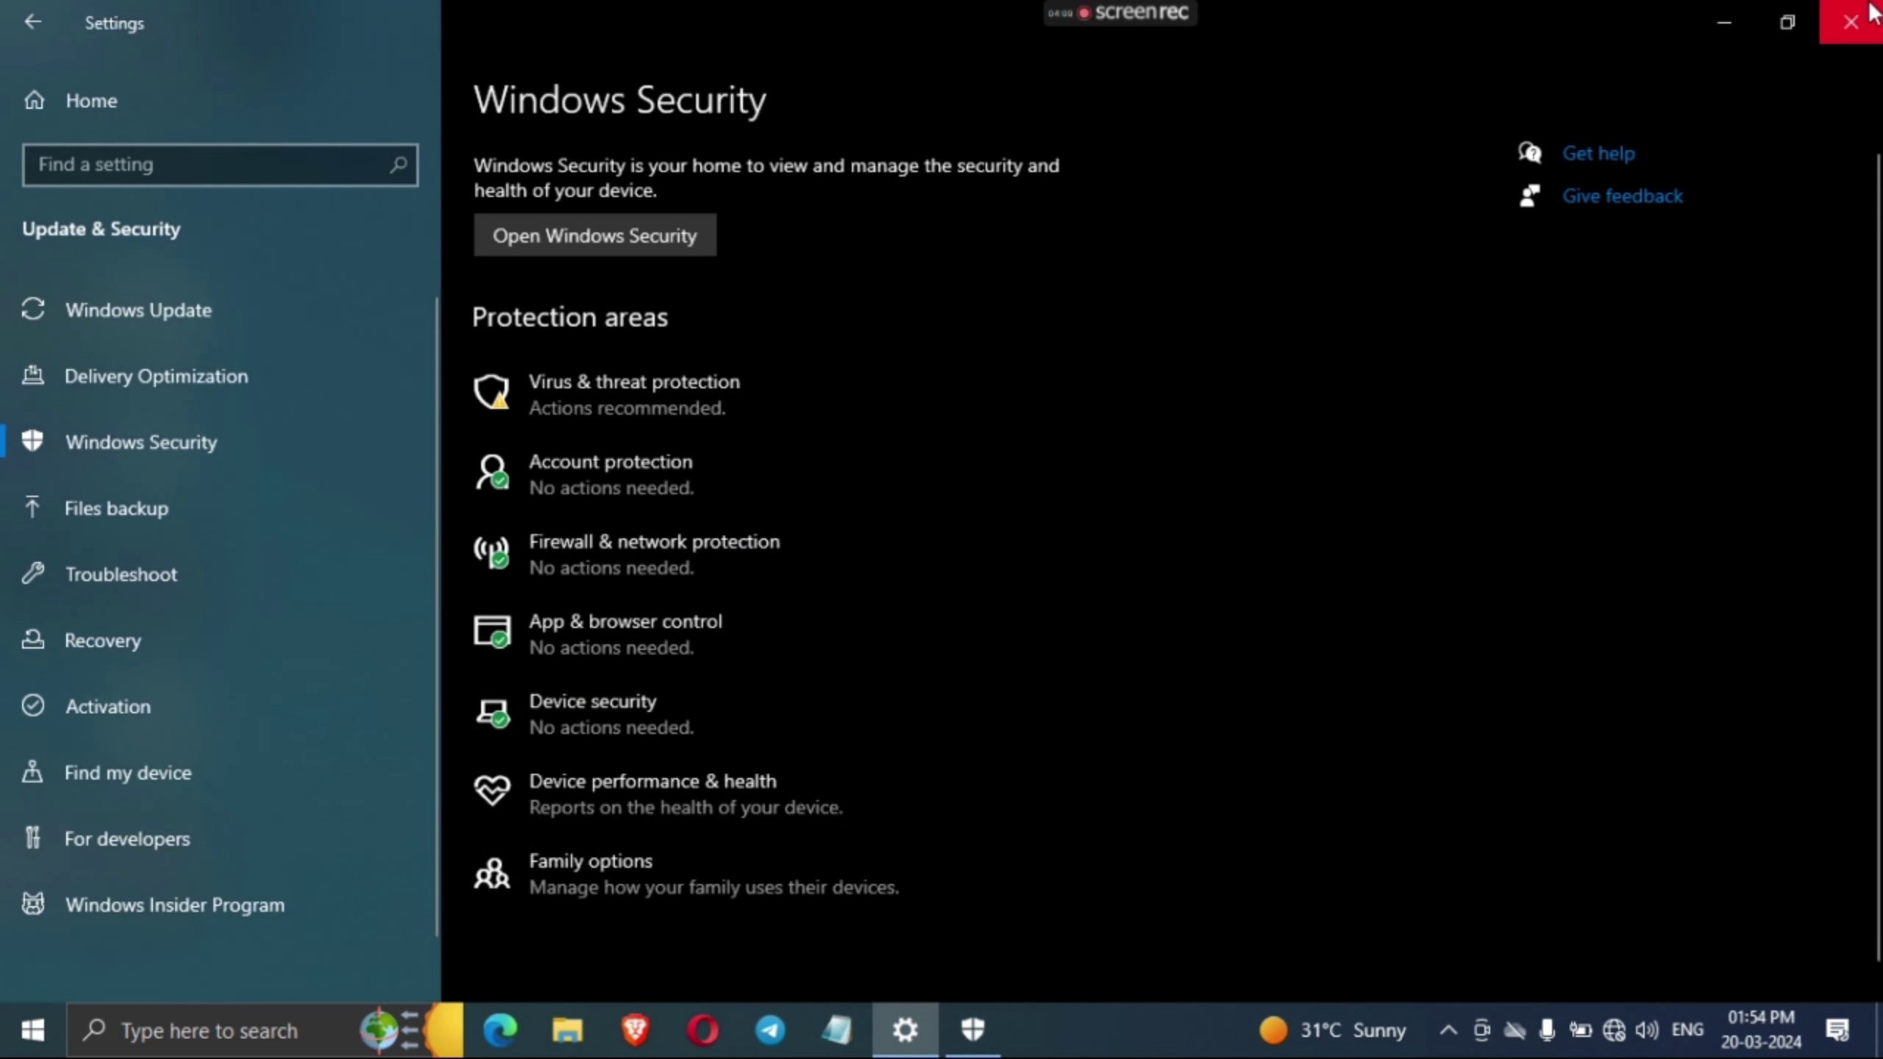
left_click(1852, 22)
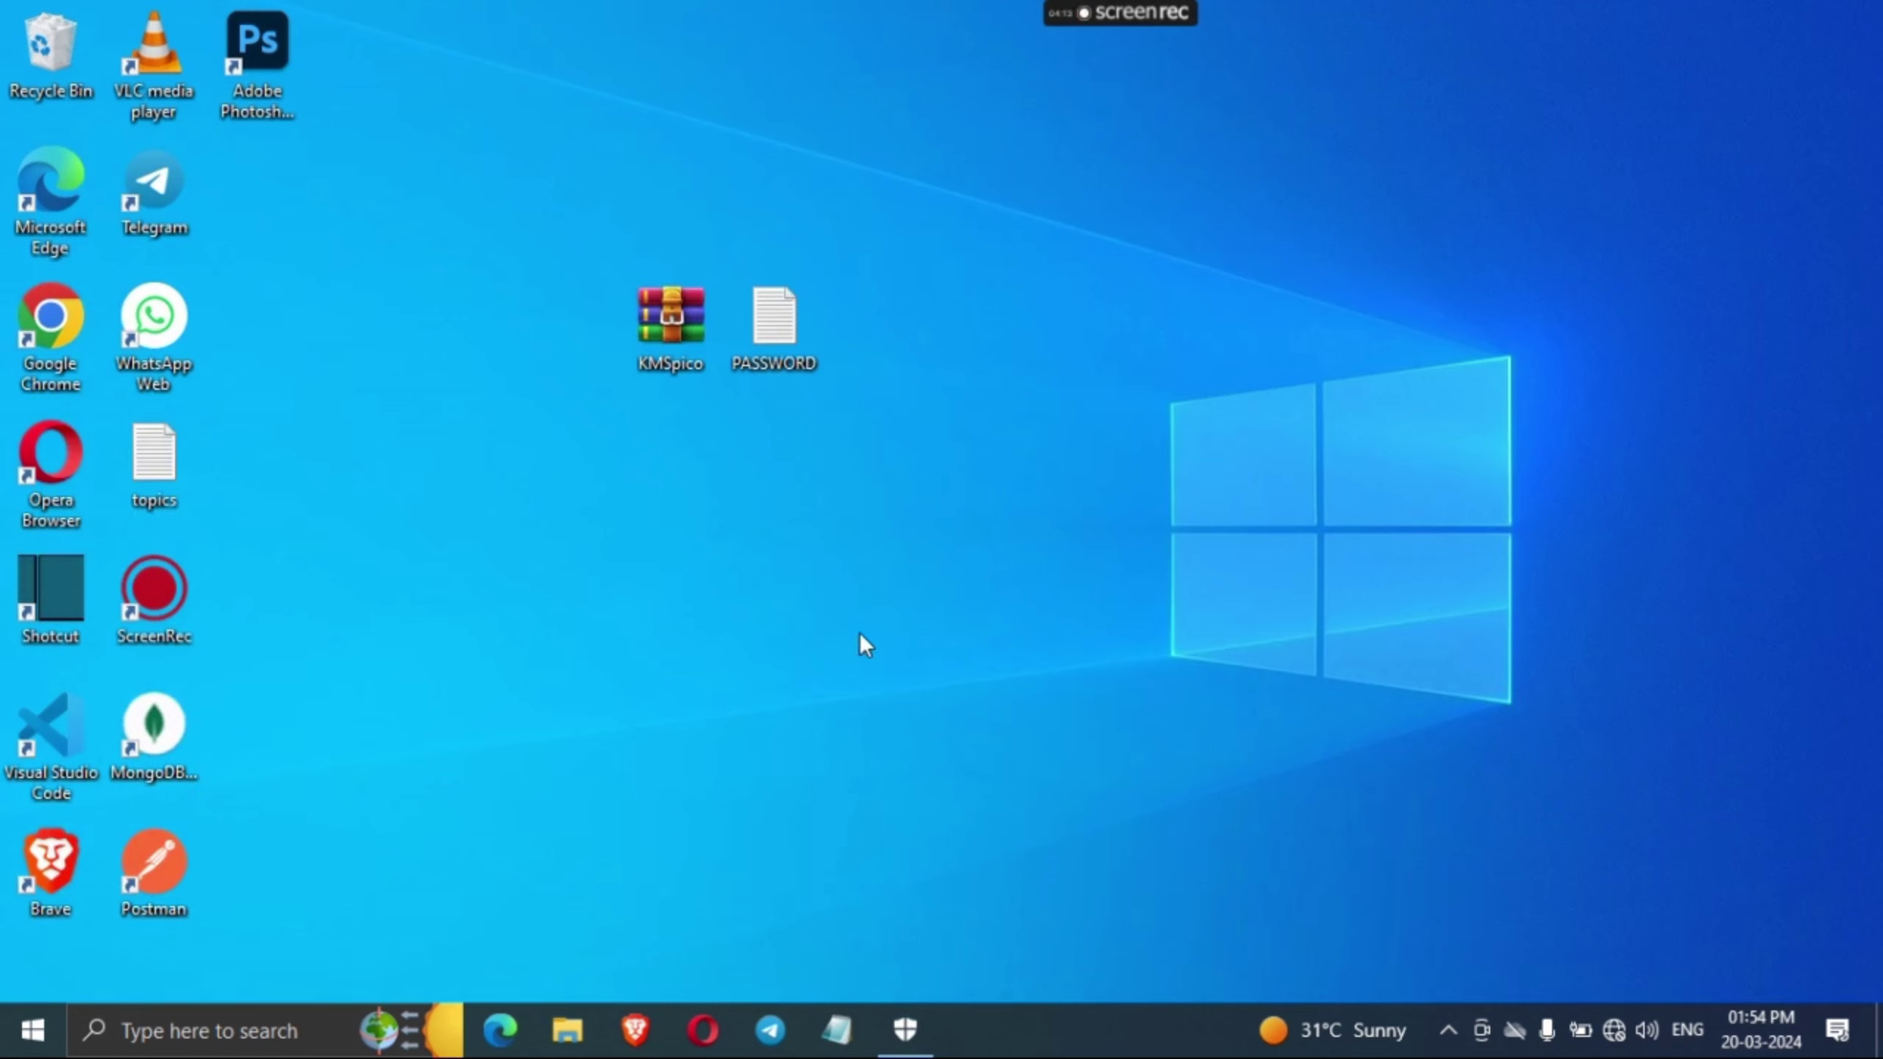
- Delete the PASSWORD text file from the desktop
right_click(773, 320)
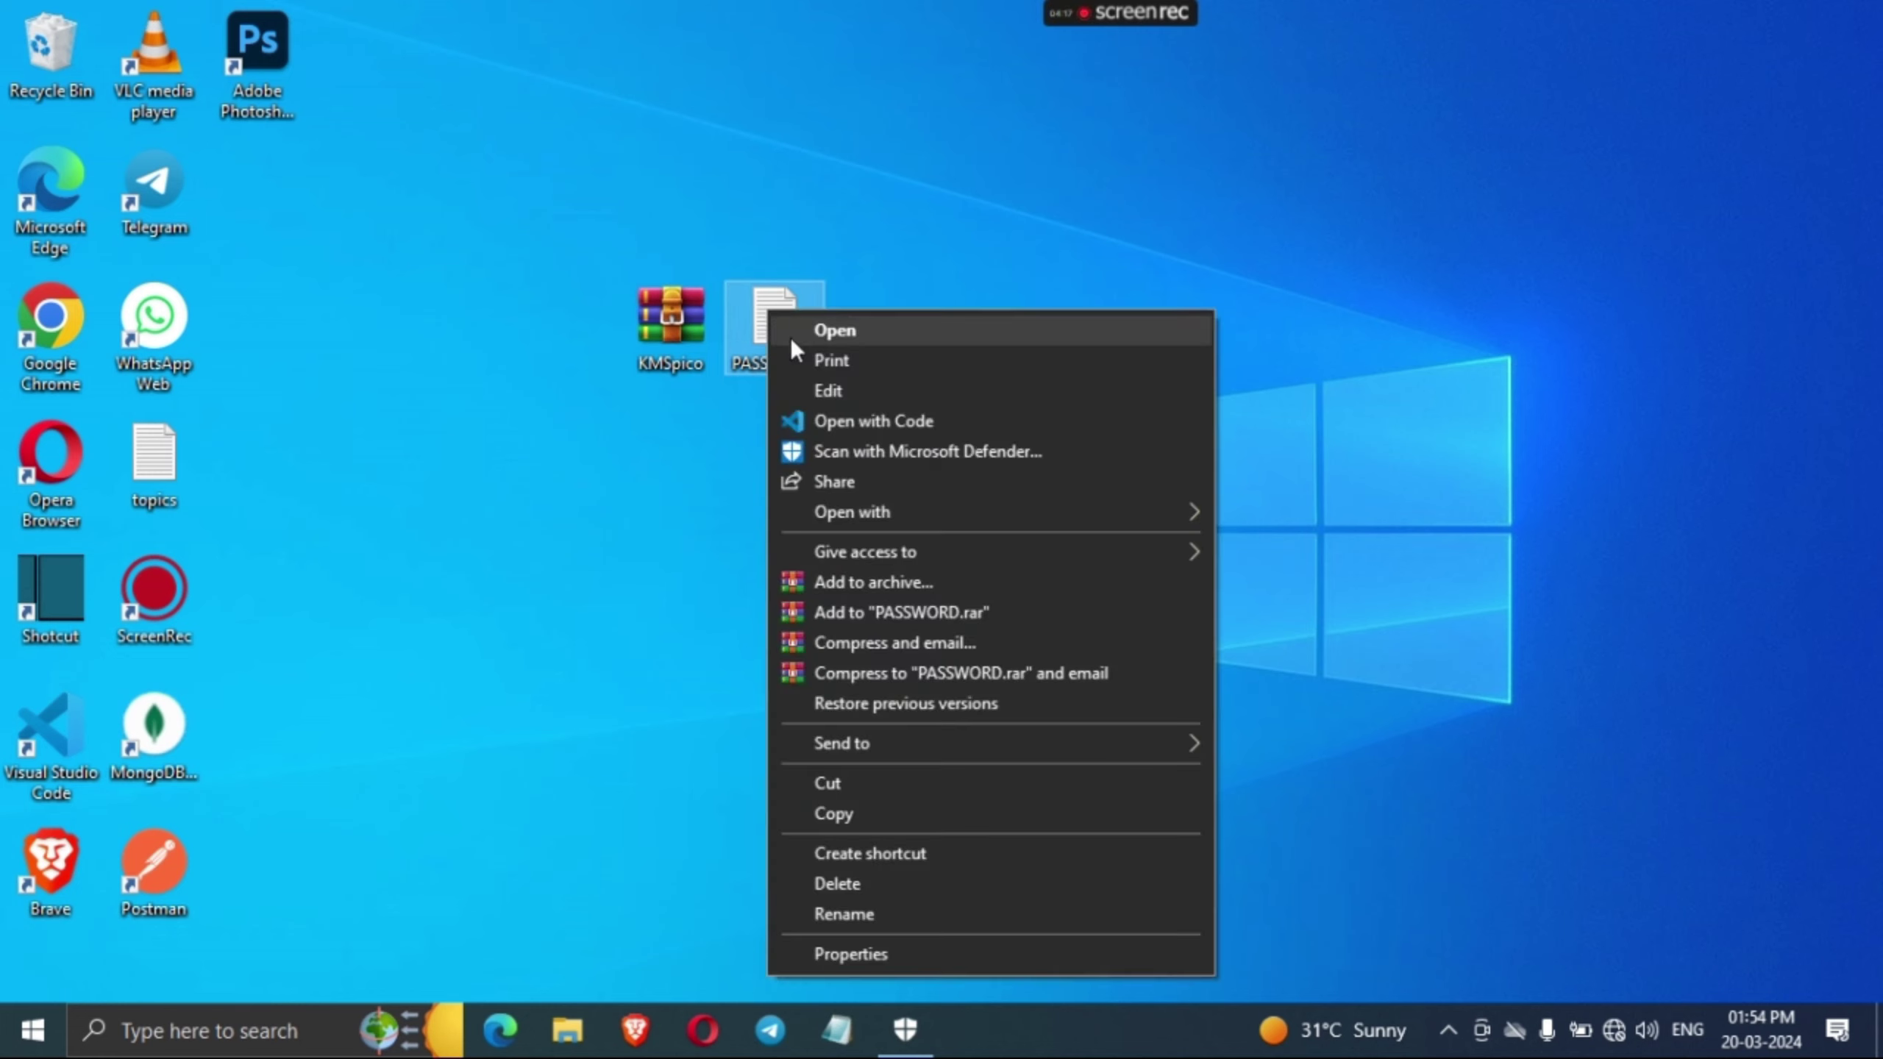
left_click(977, 890)
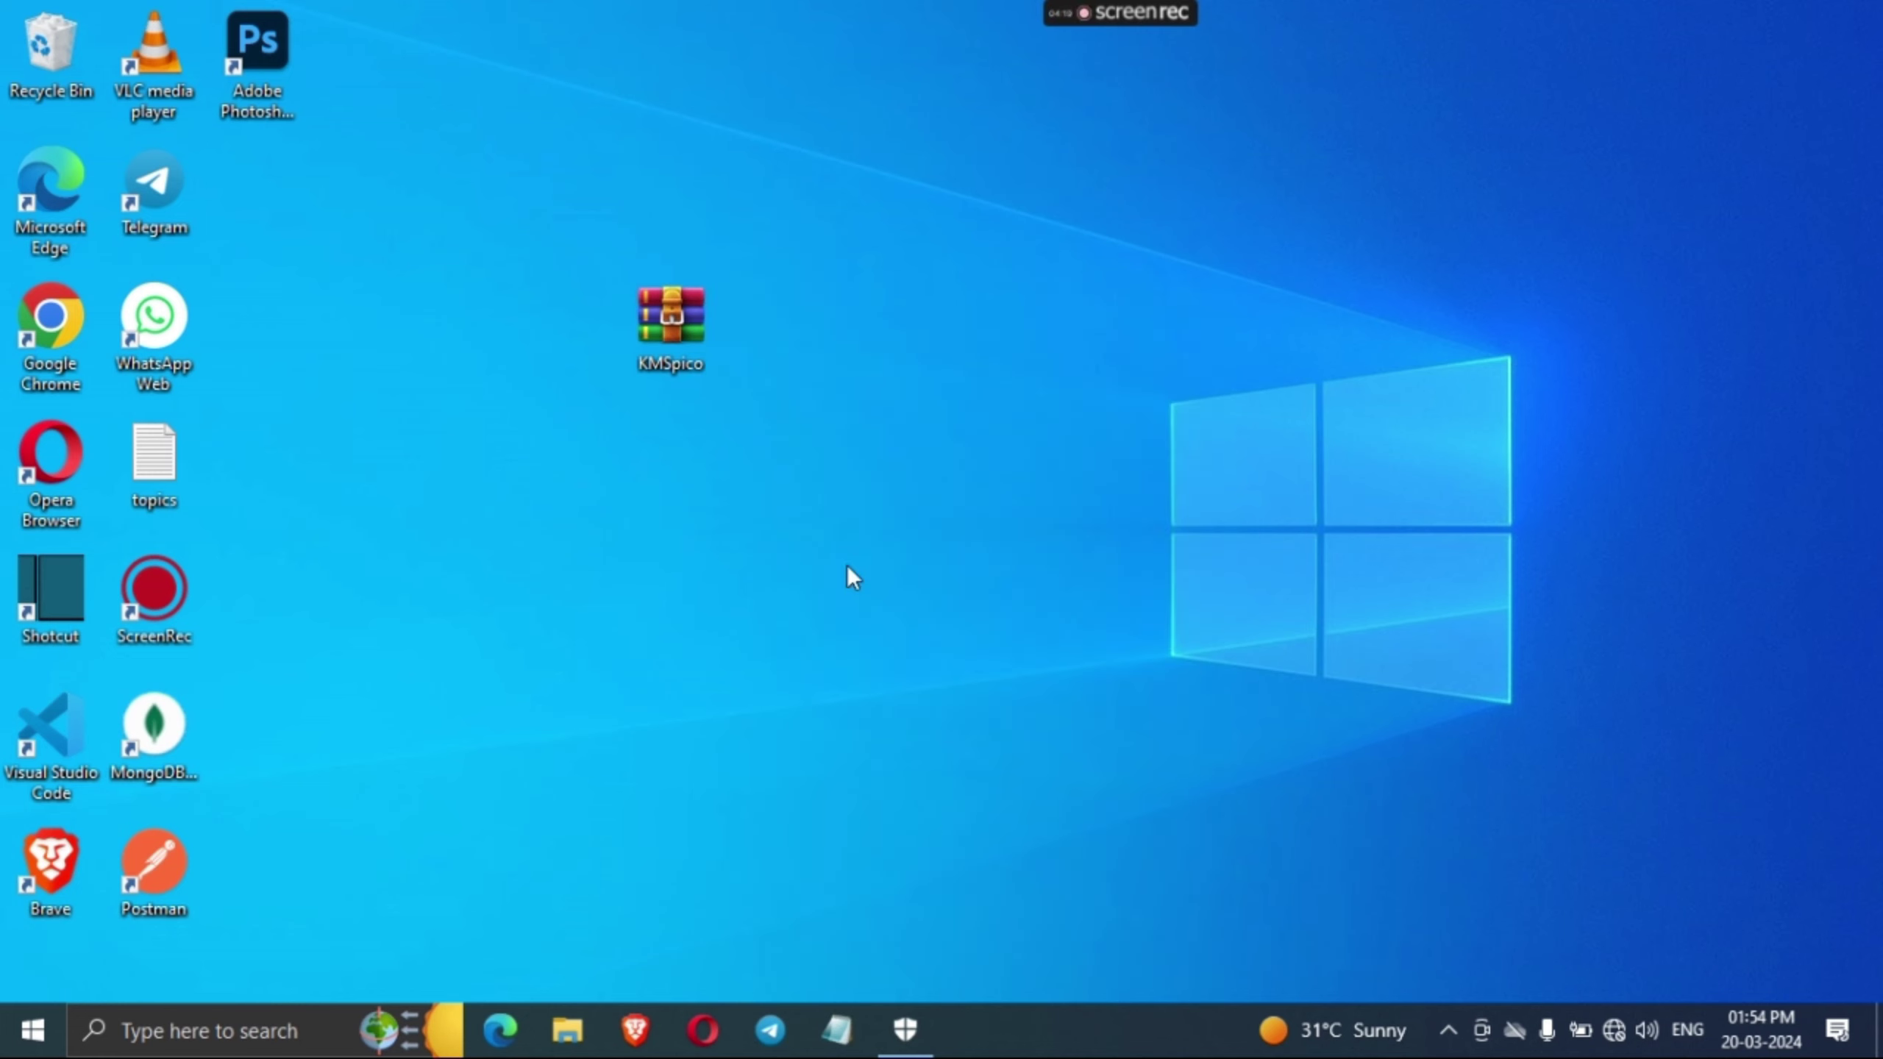
- Extract the KMSpico archive onto the desktop, supplying the archive password
left_click_drag(700, 296, 608, 169)
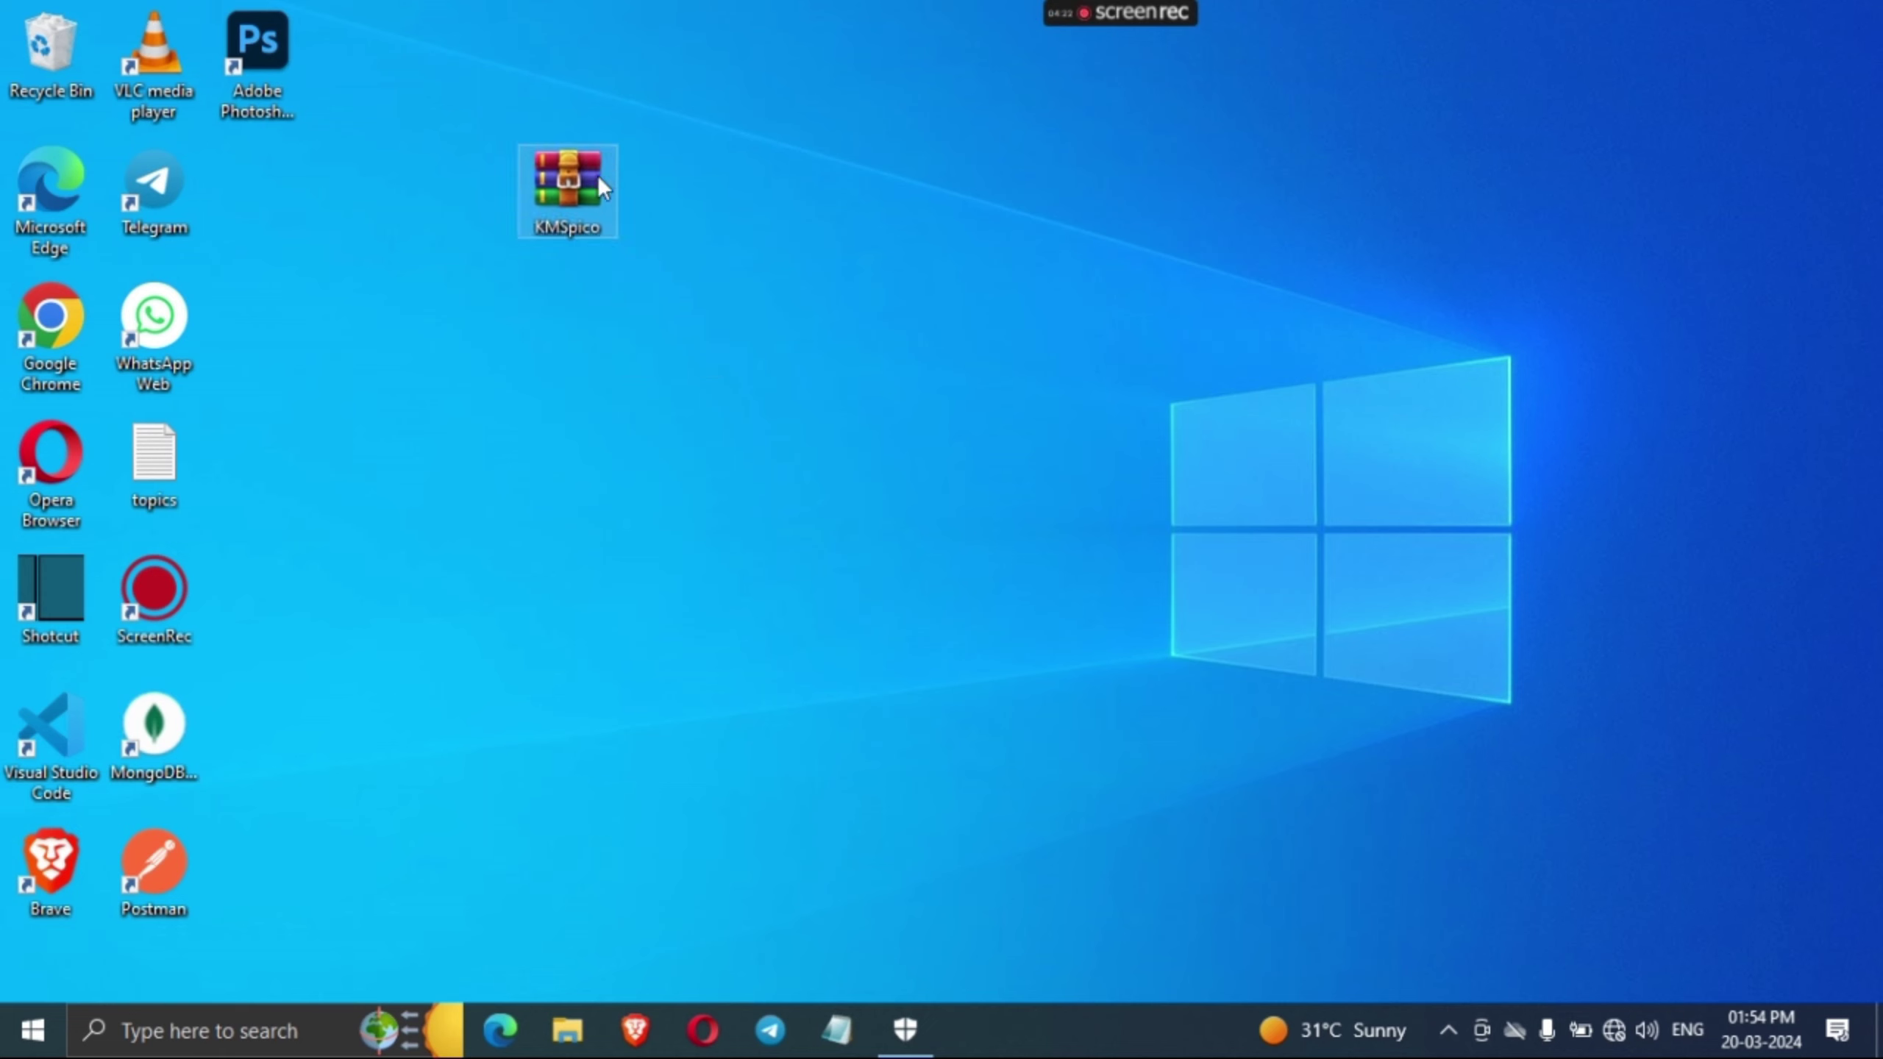
right_click(559, 179)
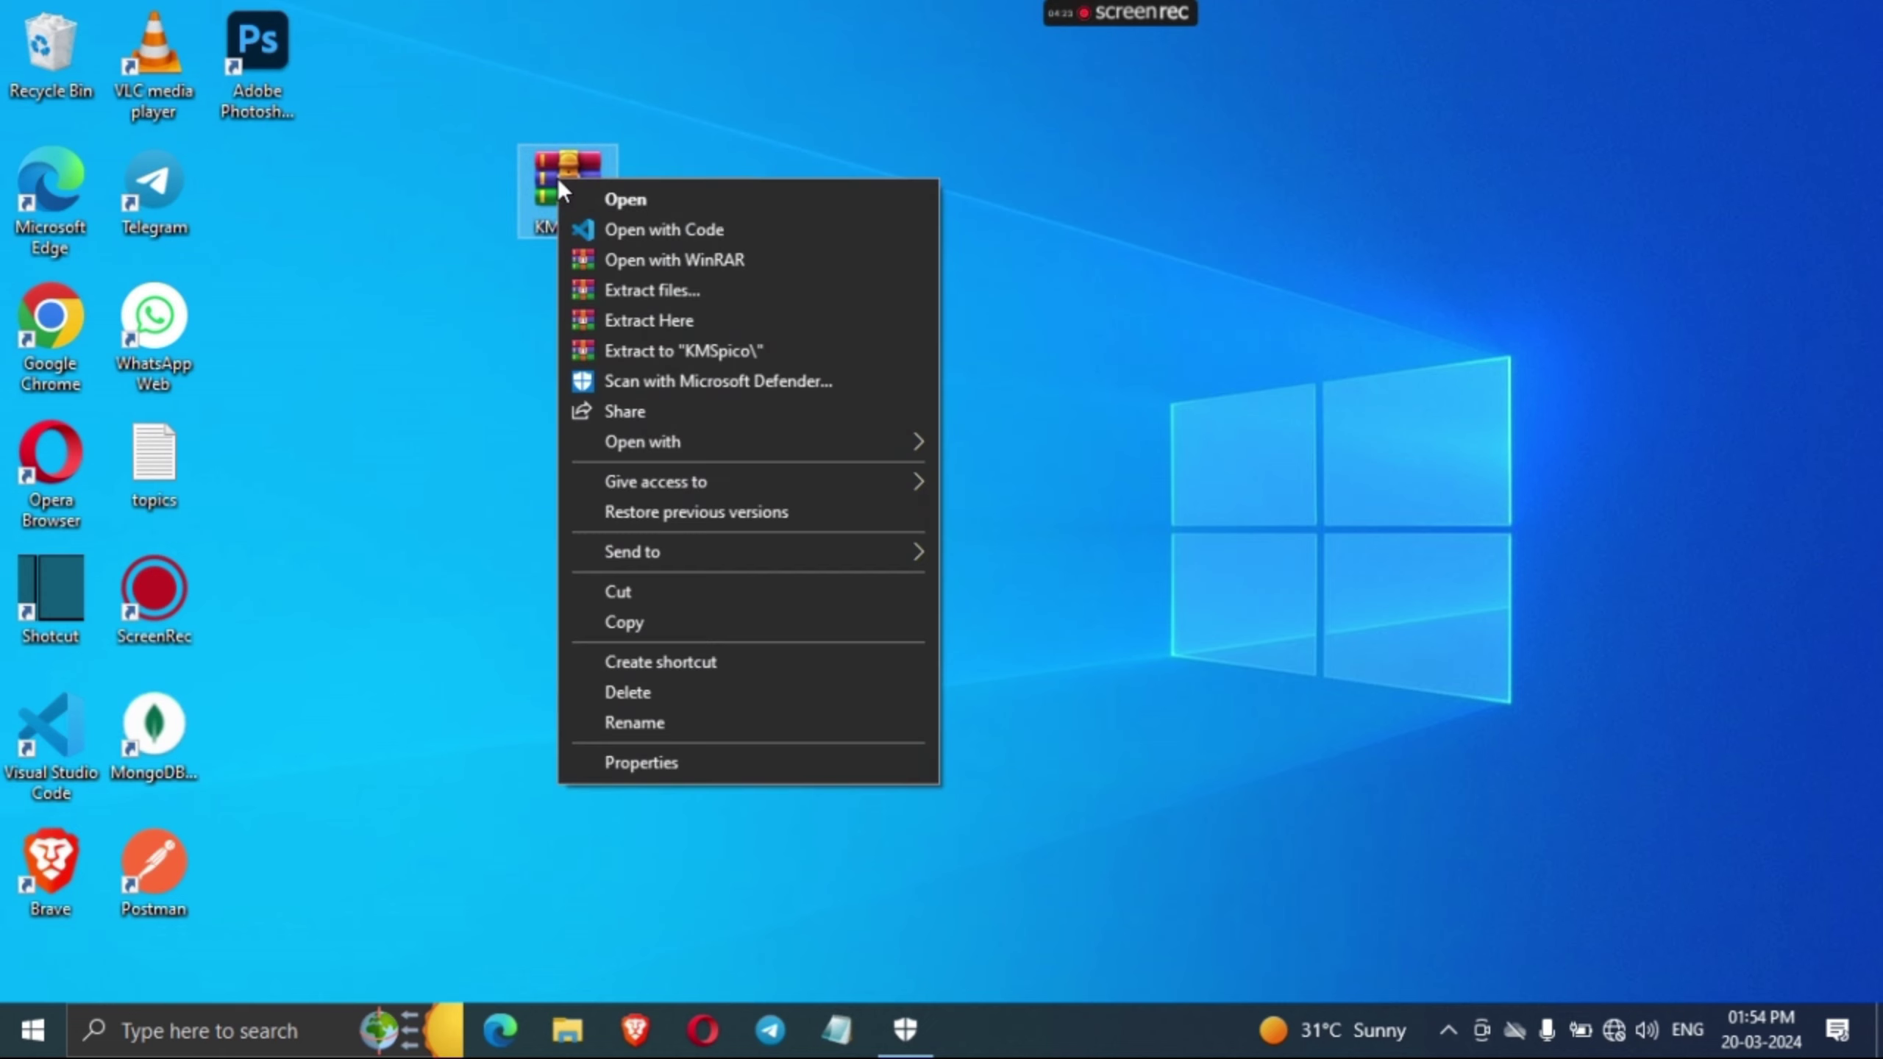
left_click(673, 322)
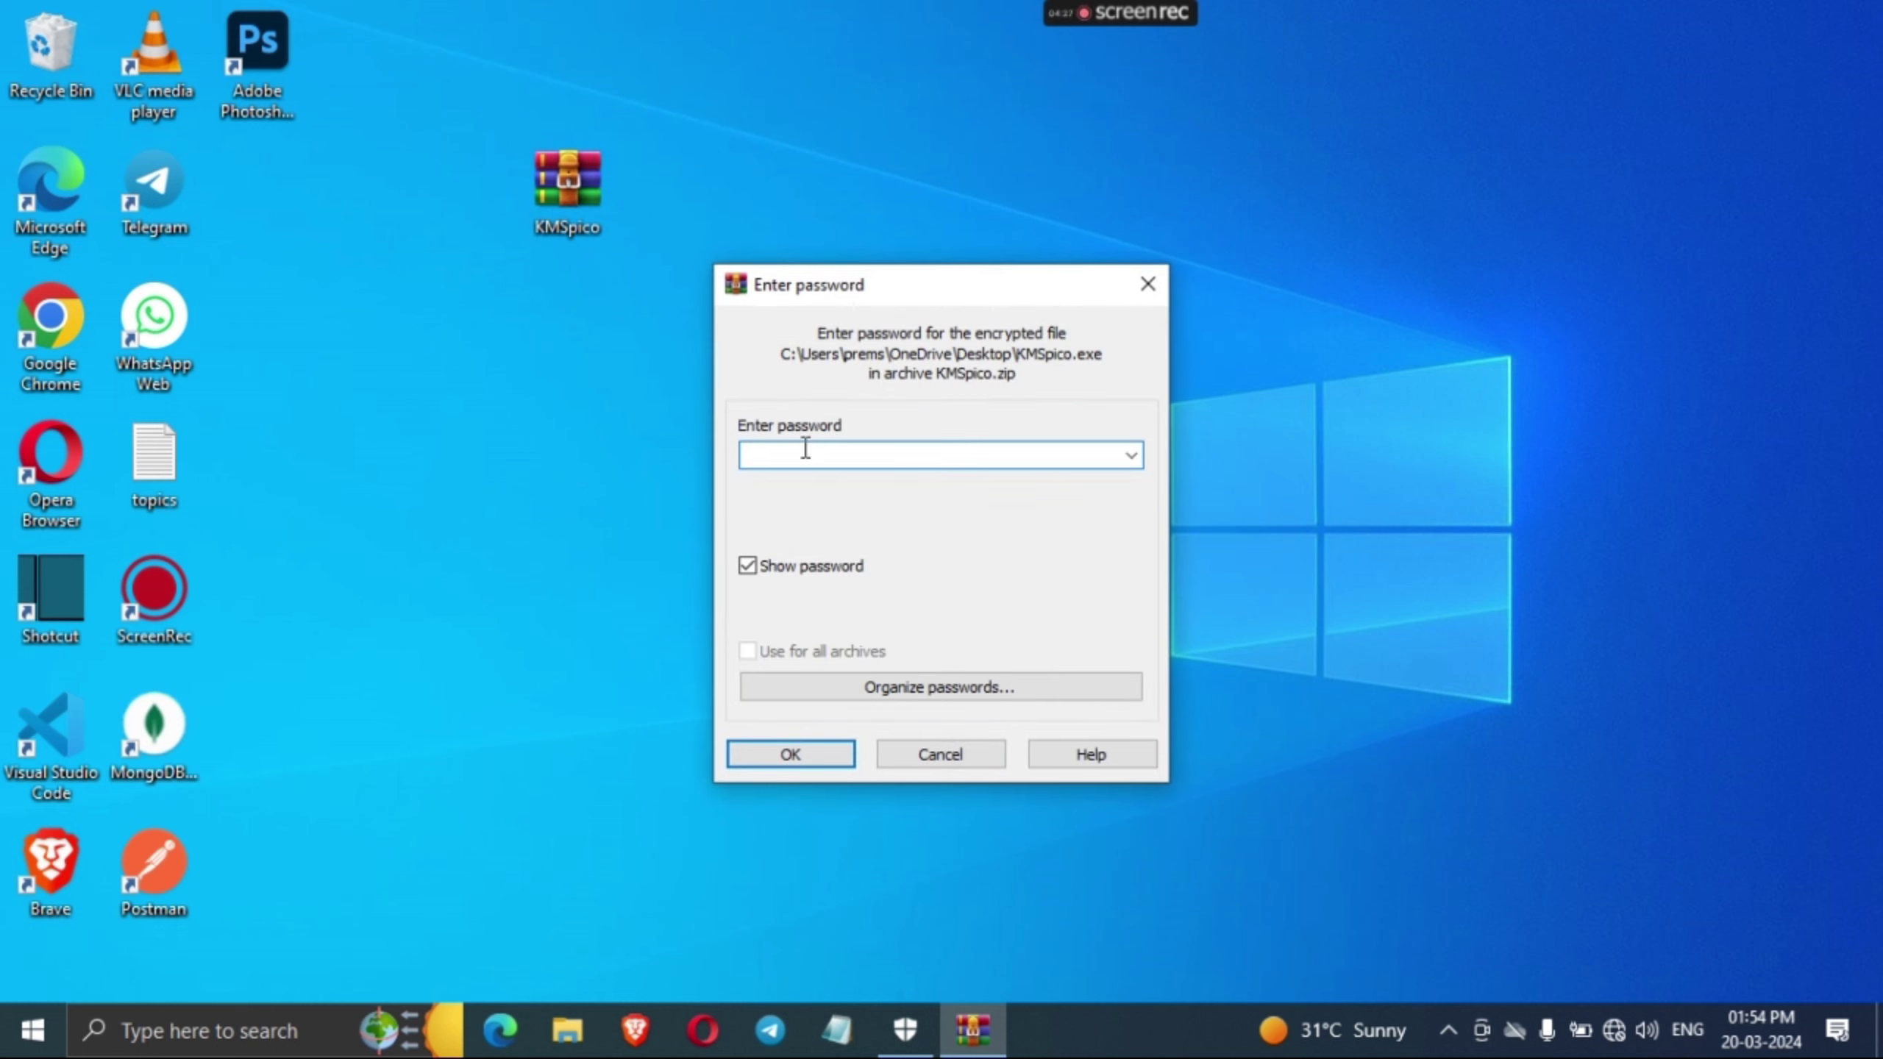
right_click(801, 454)
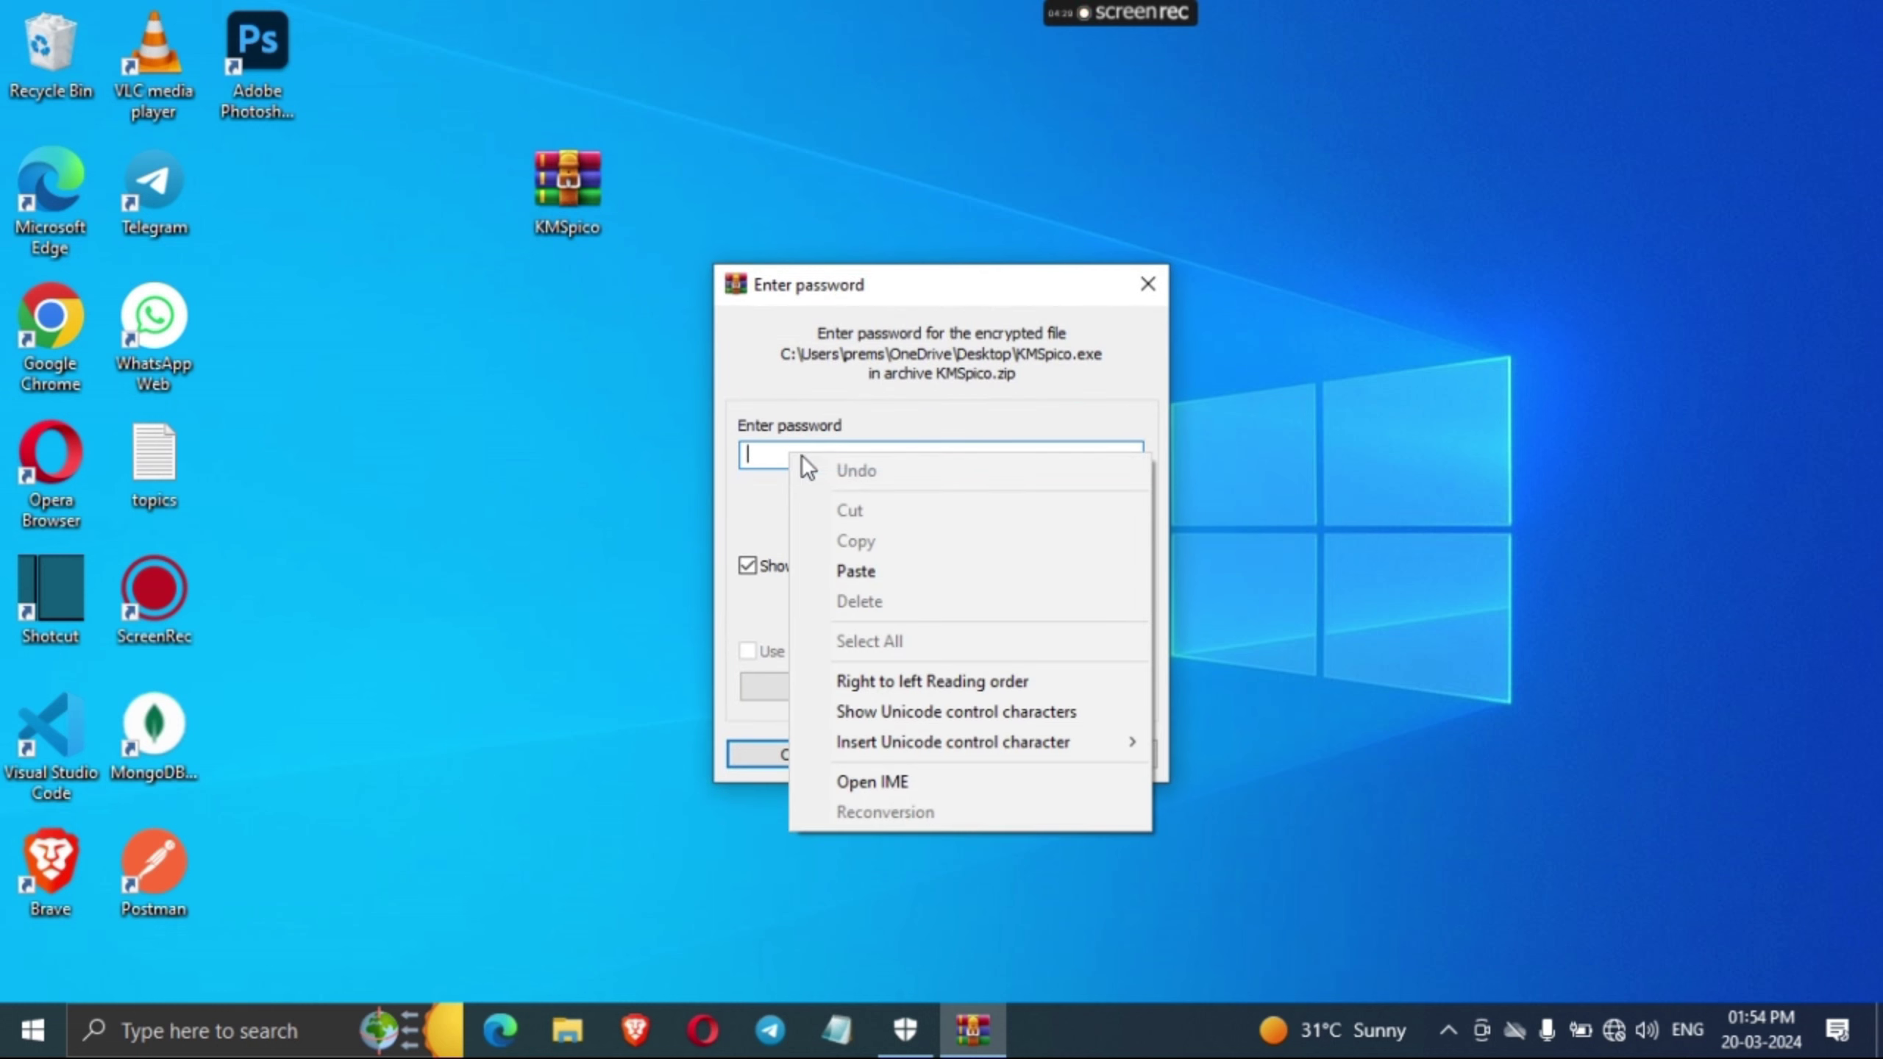
left_click(918, 568)
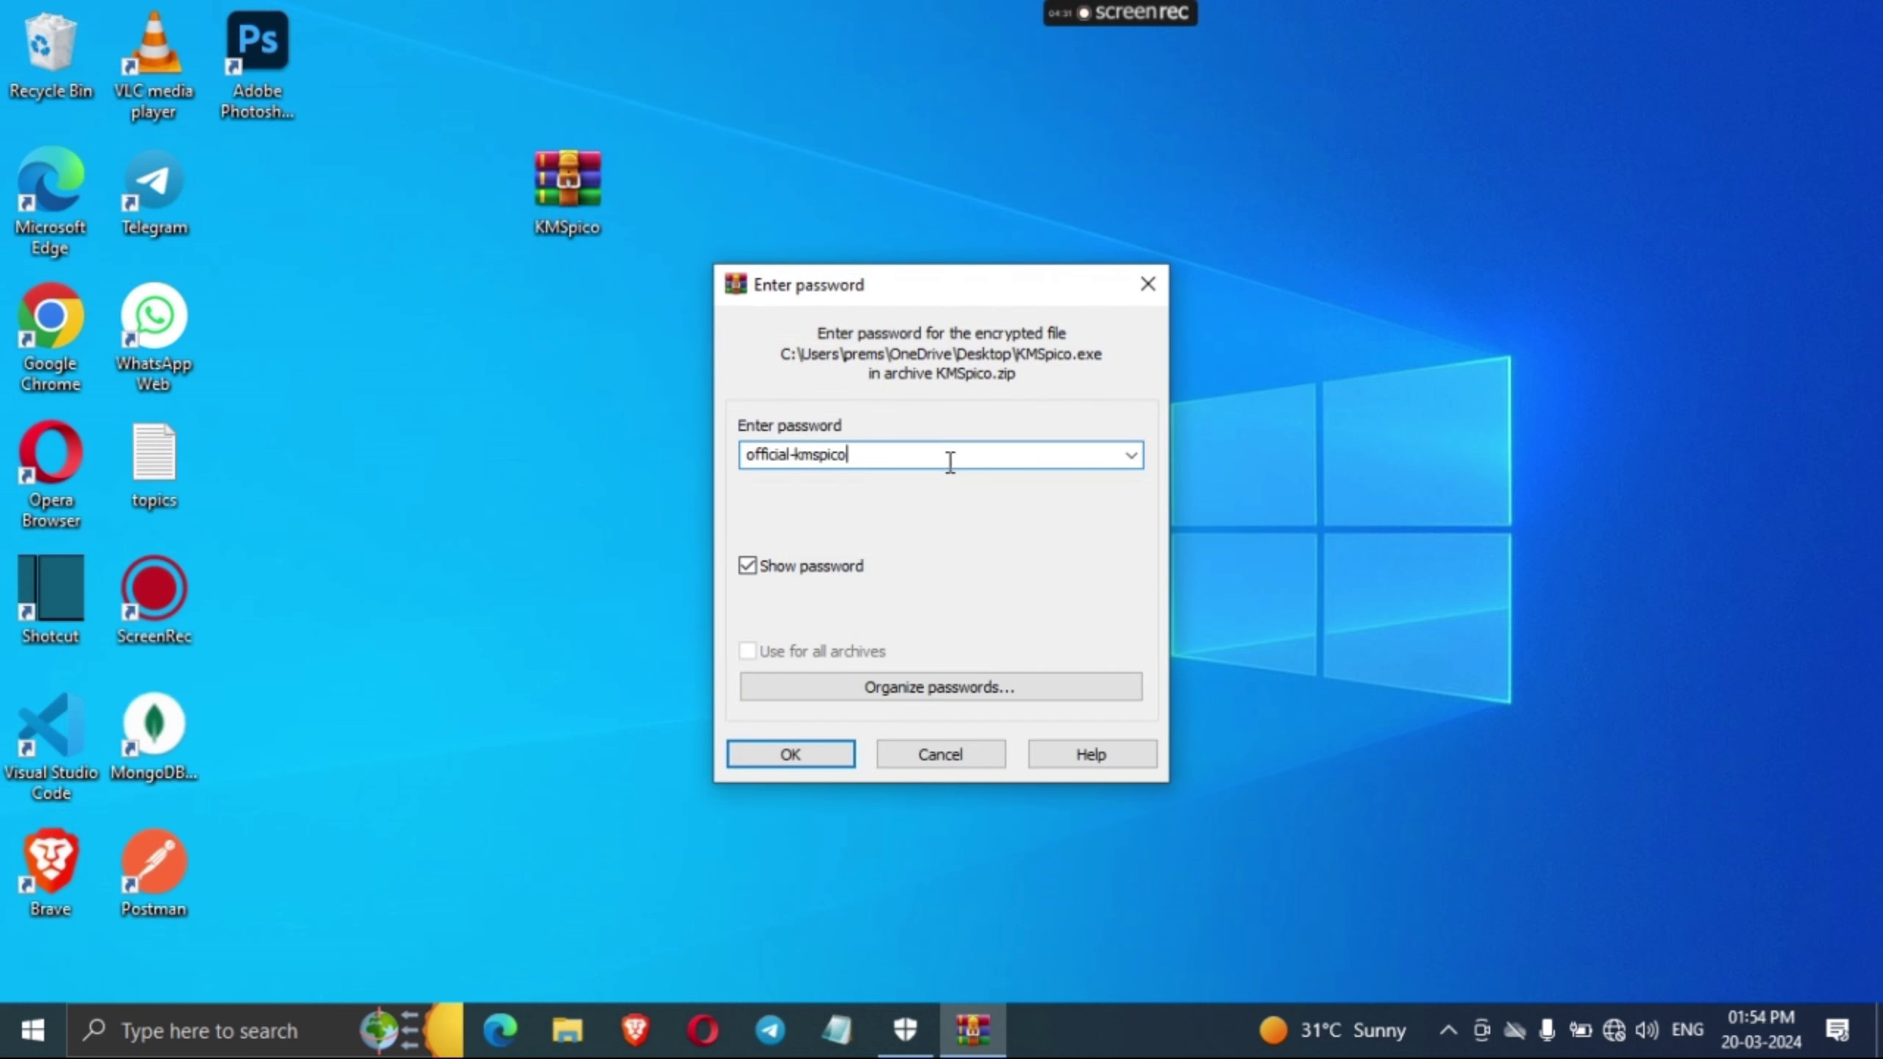
left_click(807, 757)
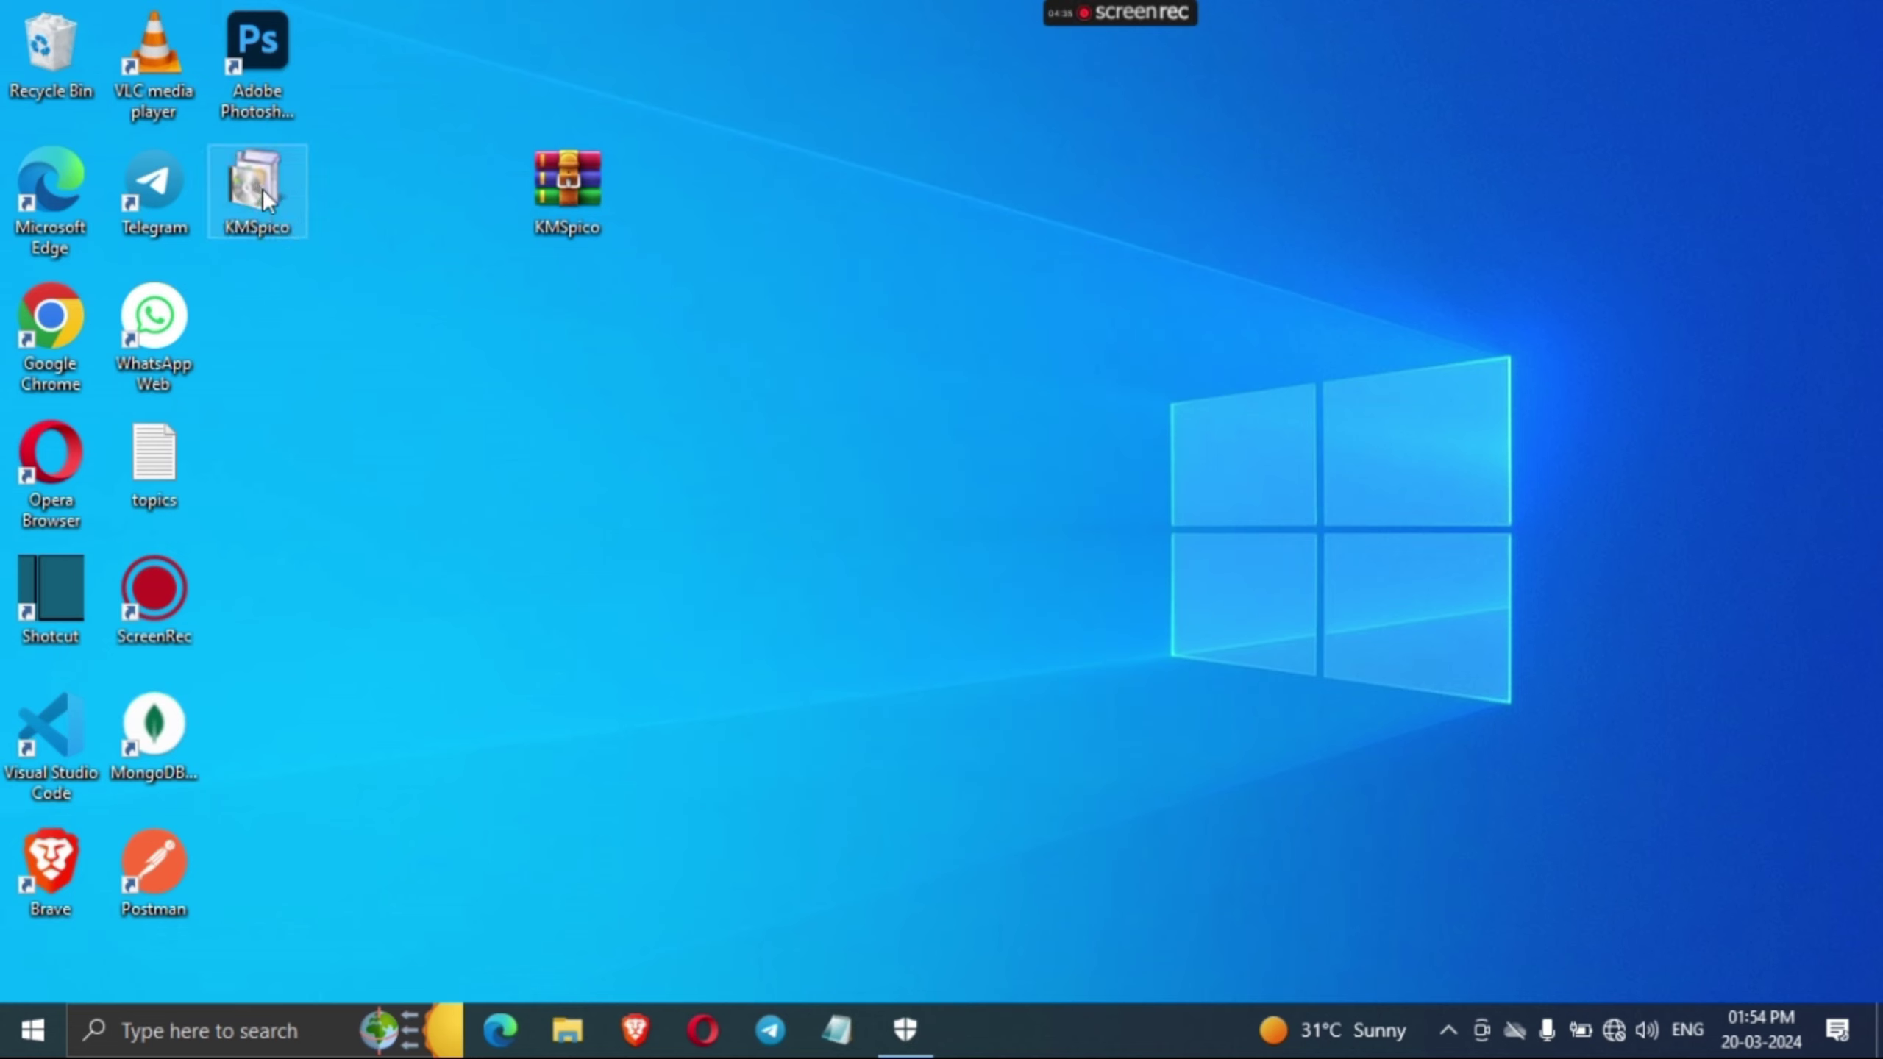
- Move the extracted KMSpico installer to an open area of the desktop and delete the KMSpico archive
left_click_drag(262, 188, 582, 452)
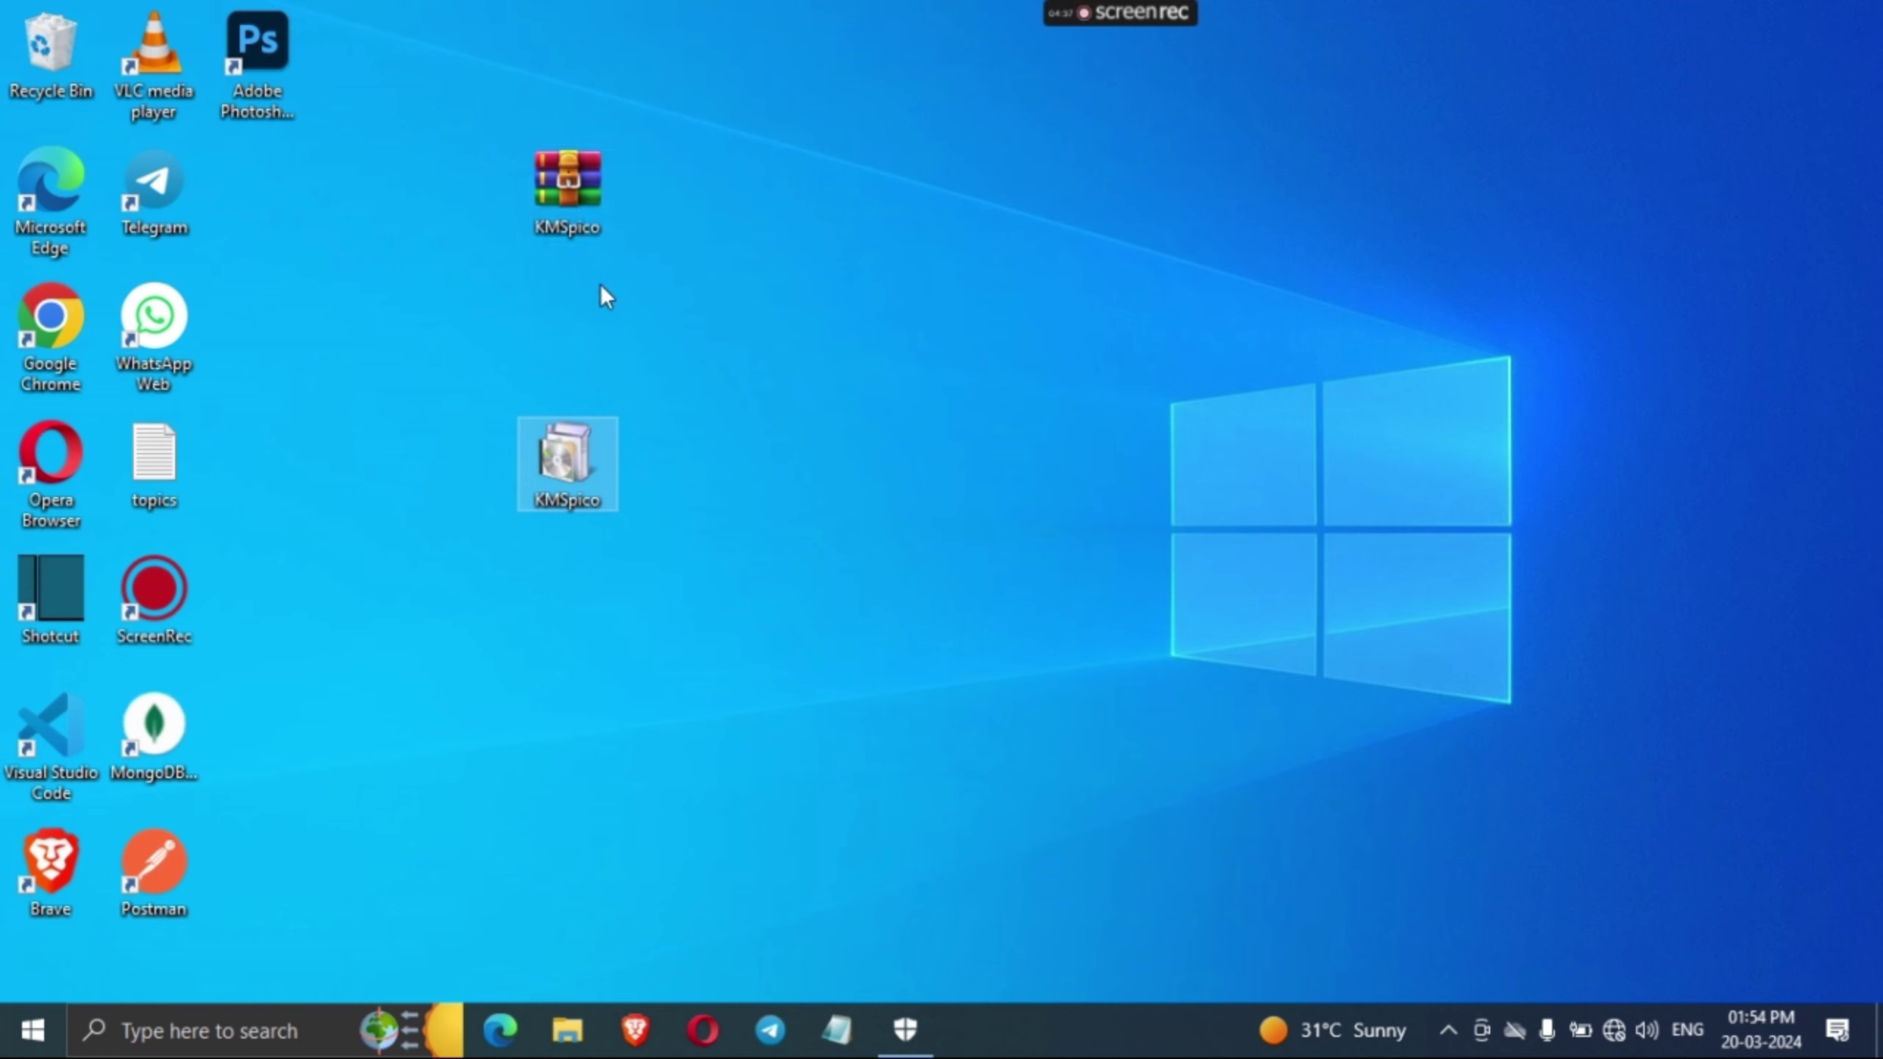
left_click_drag(586, 206, 646, 273)
right_click(671, 374)
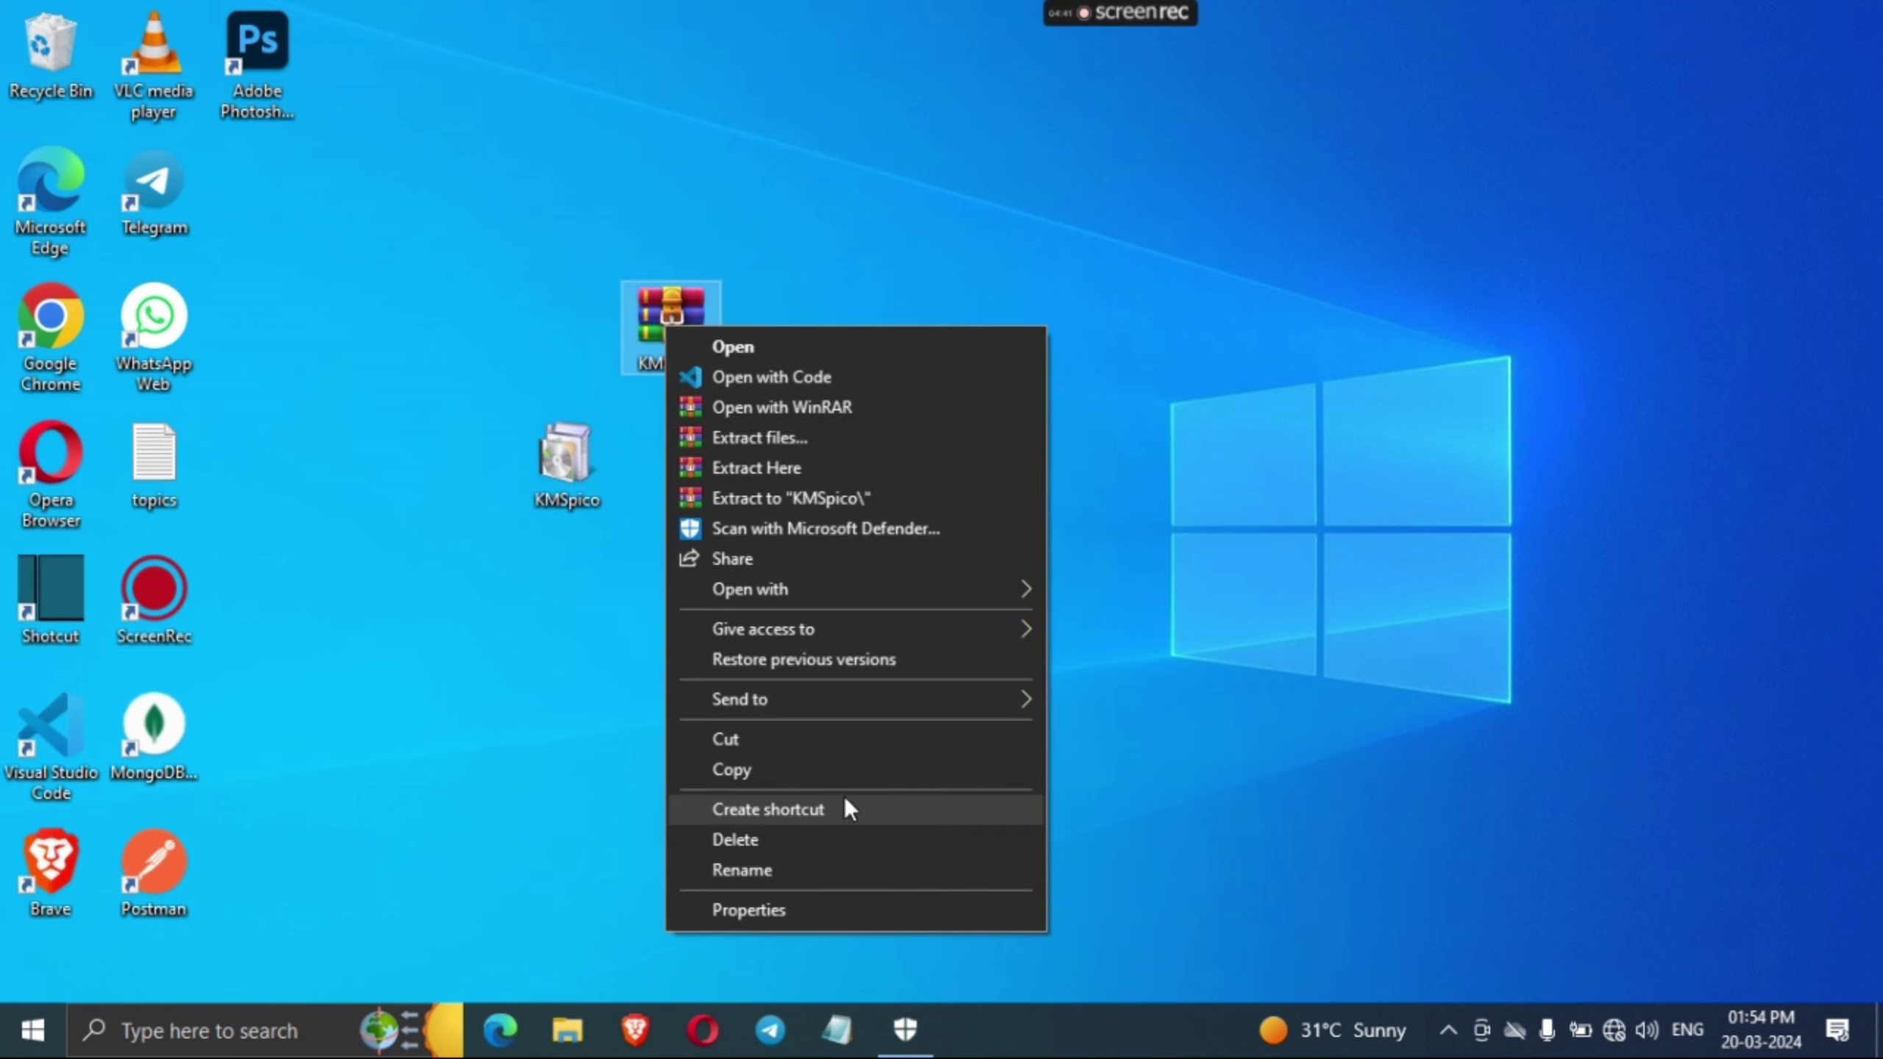
left_click(846, 829)
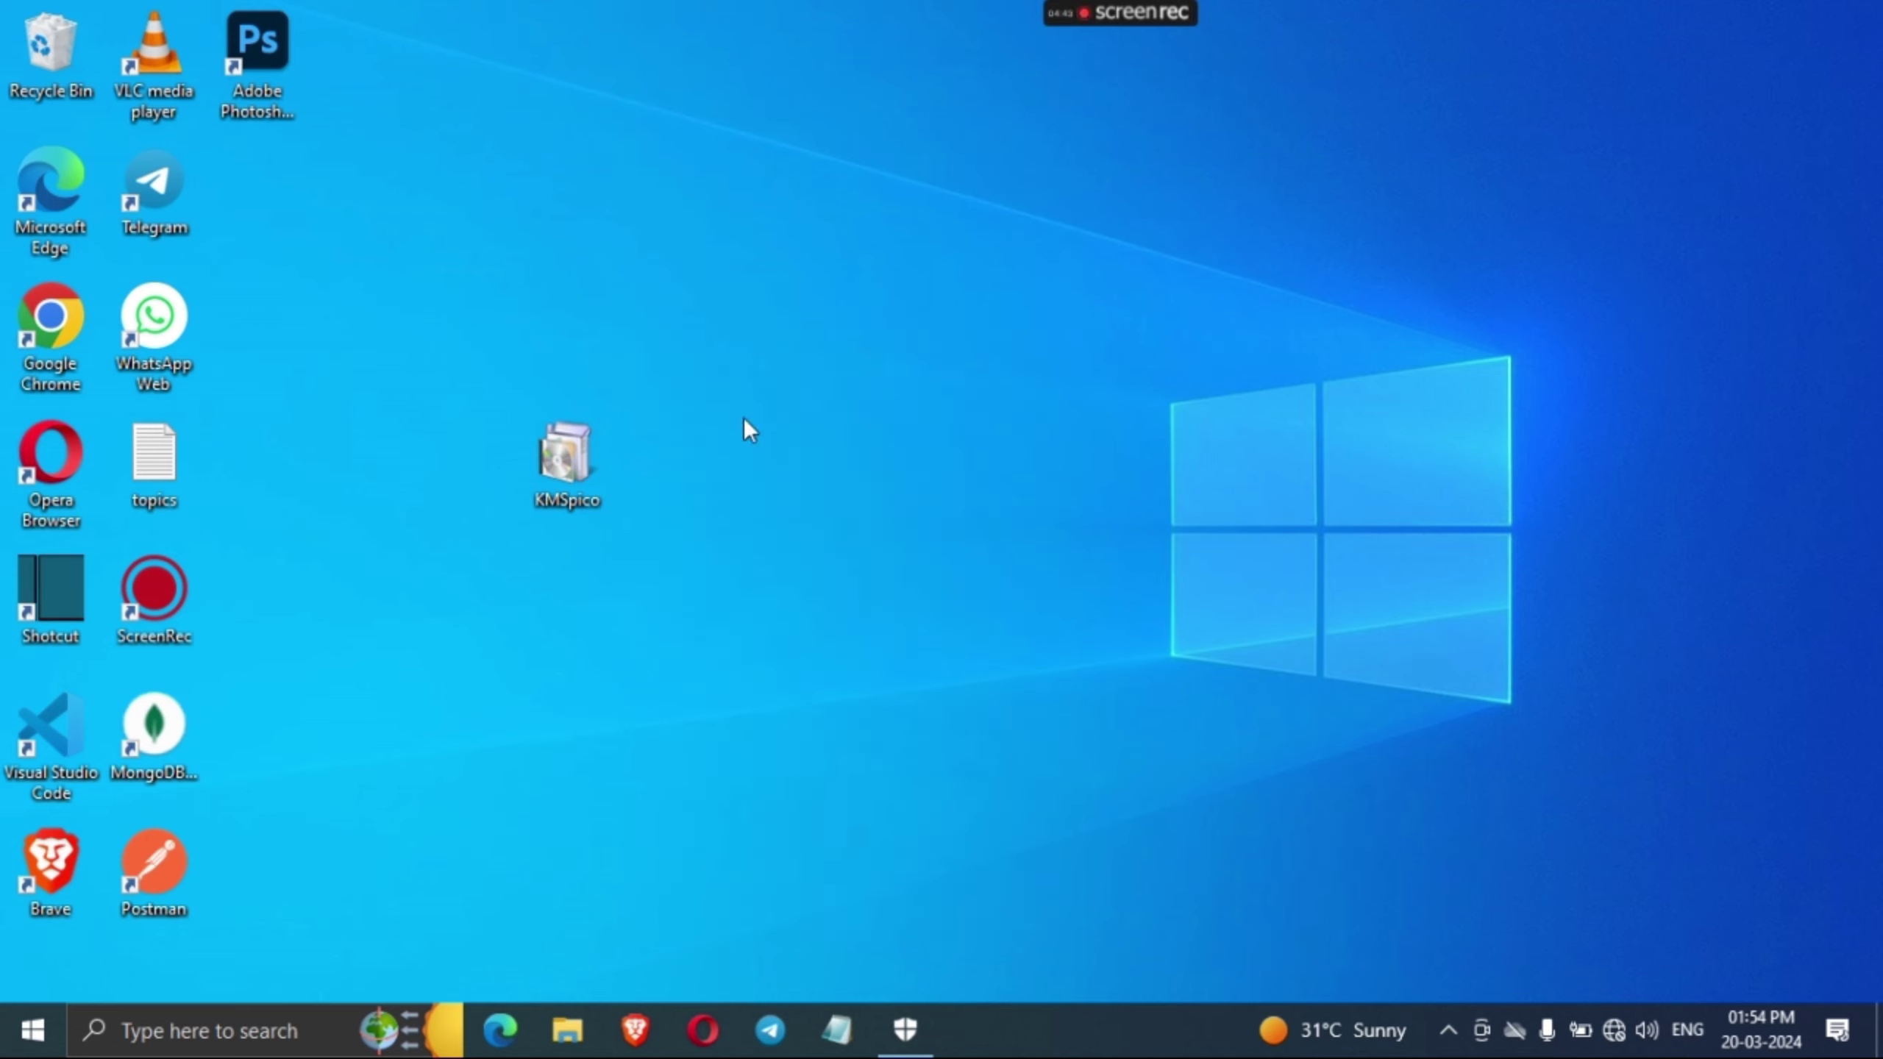
- Run the KMSpico installer as administrator, accept the license agreement and install to C:\Program Files\KMSpico
right_click(565, 464)
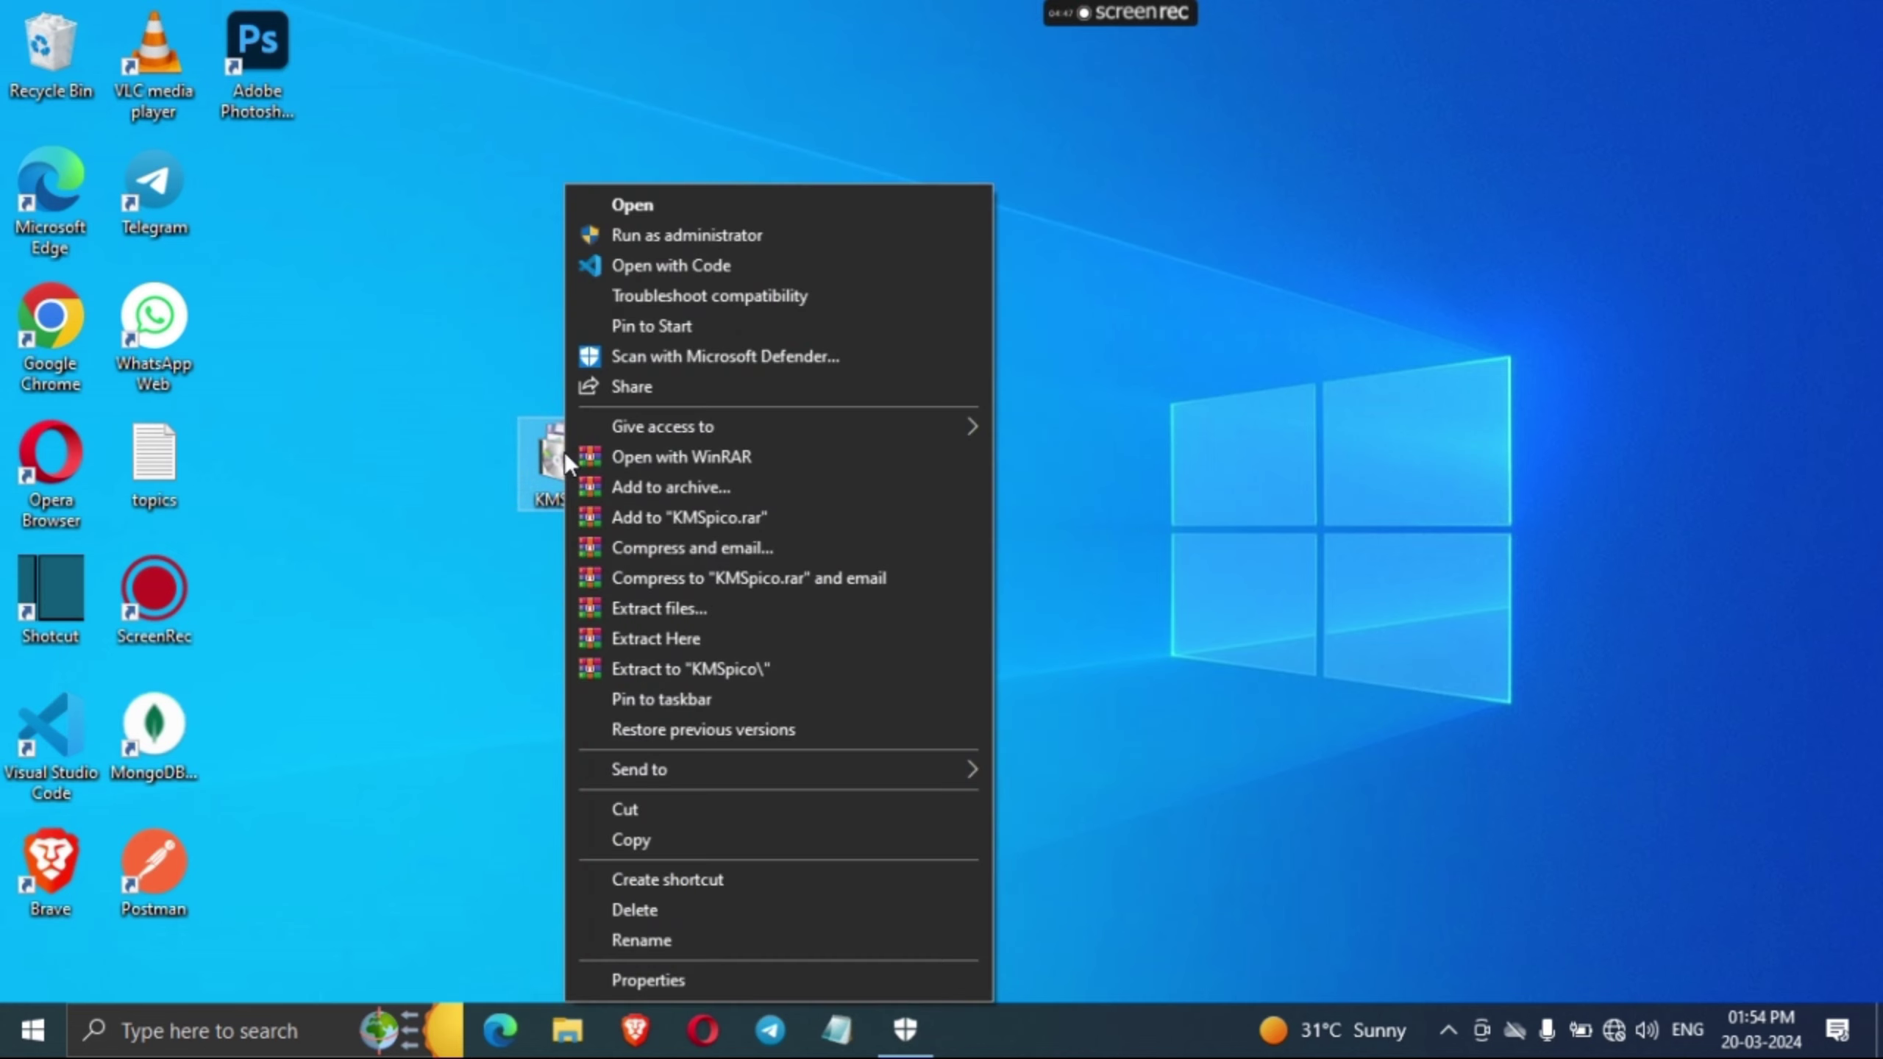
left_click(663, 234)
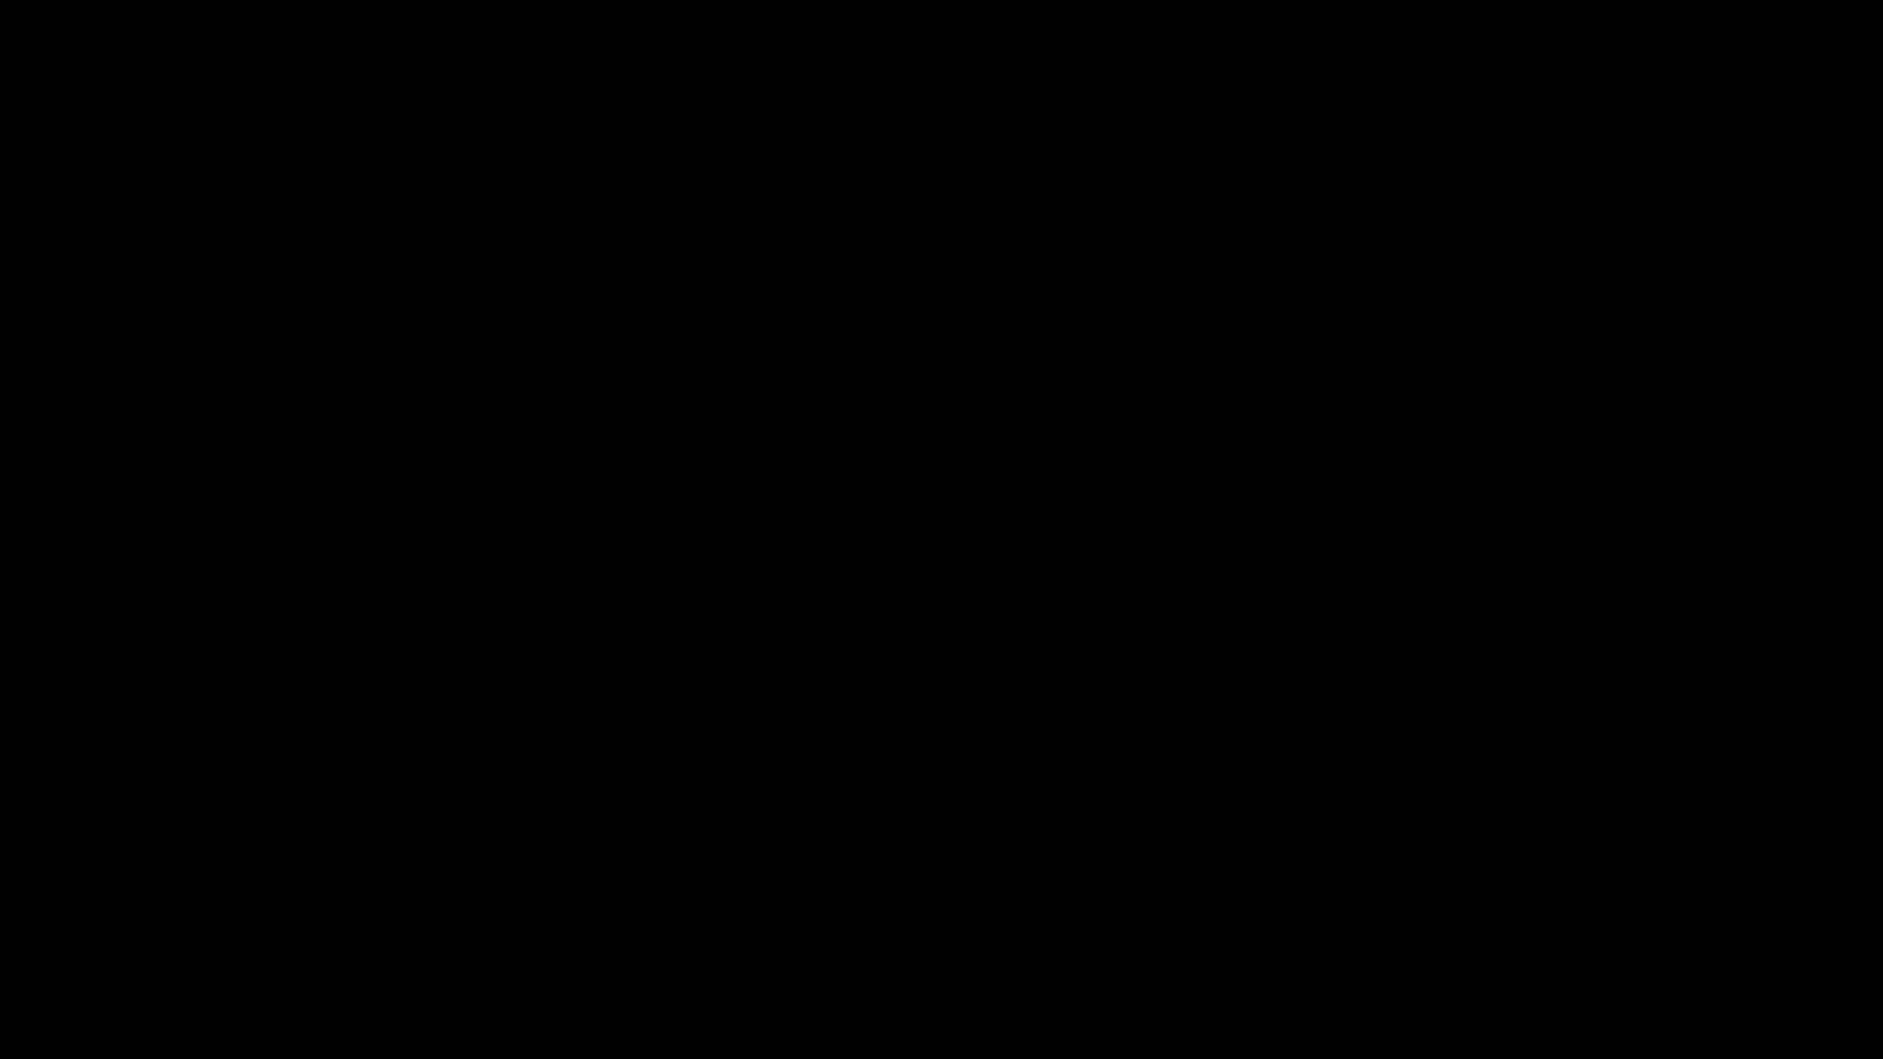
left_click(798, 718)
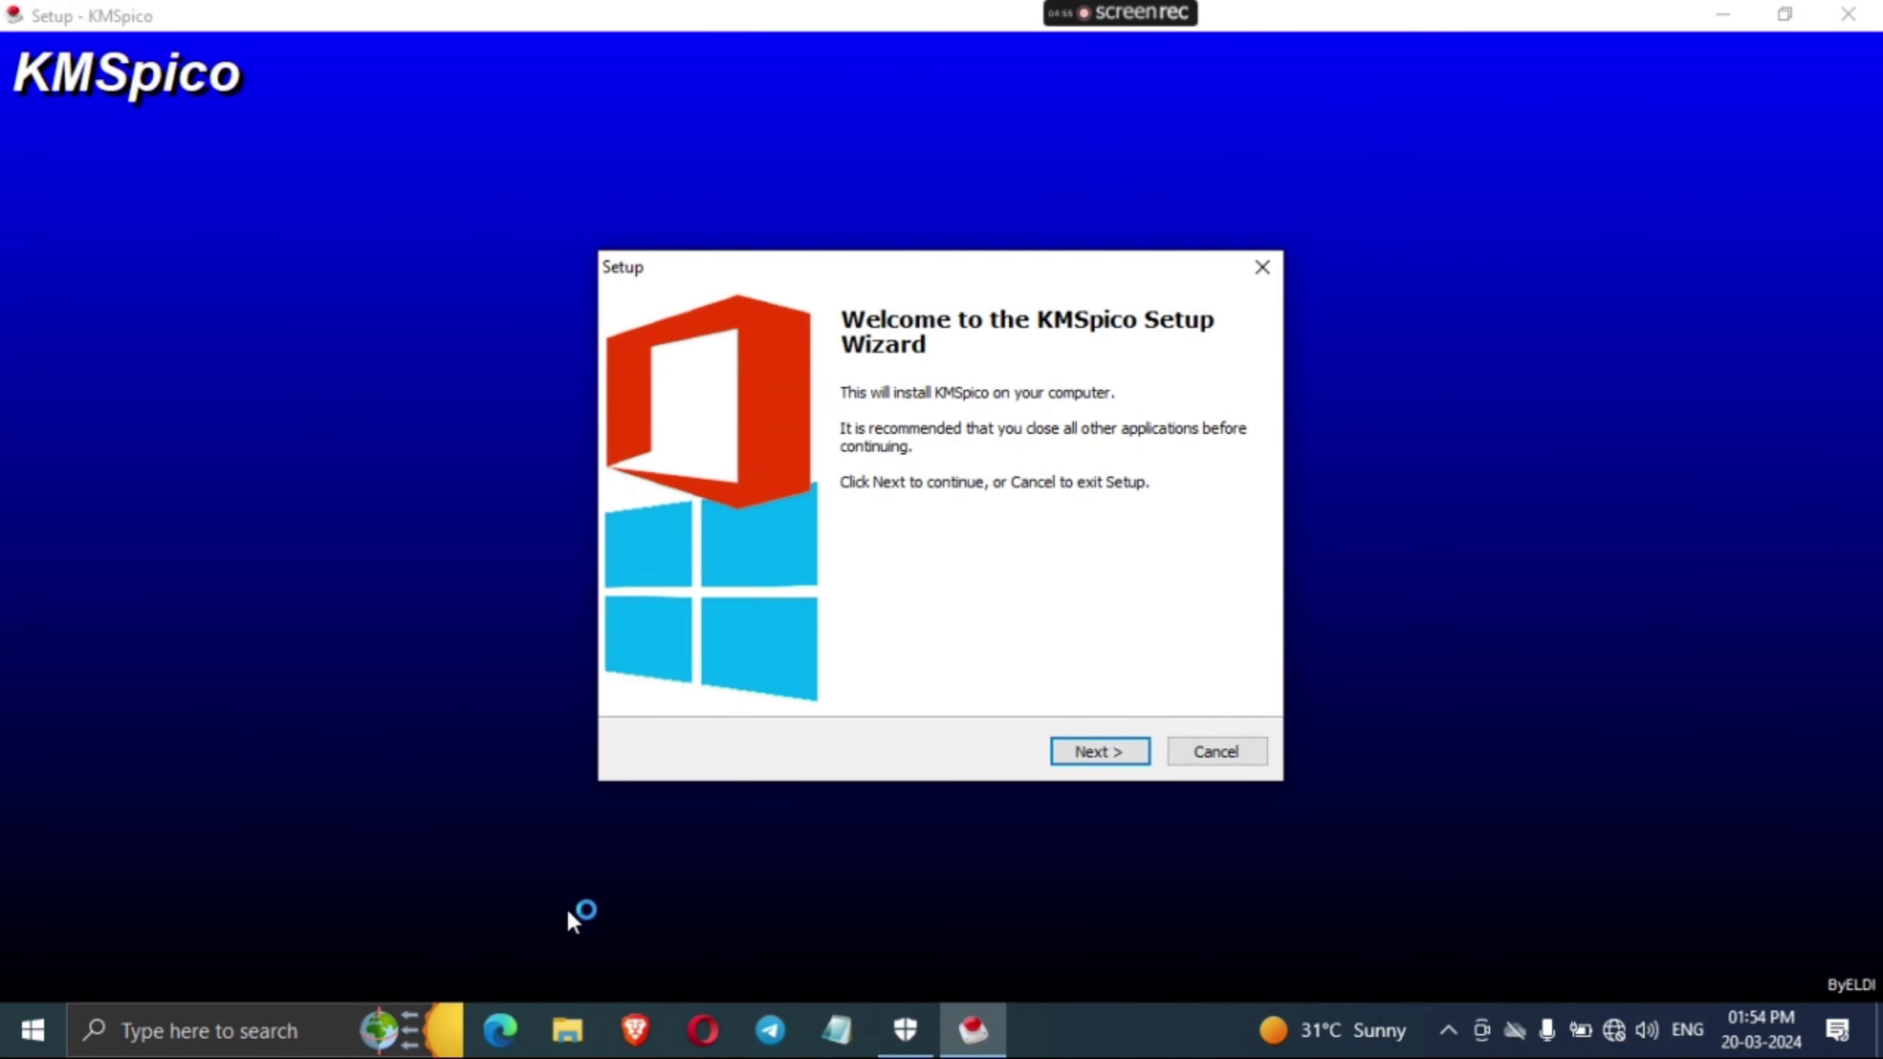
left_click(1081, 748)
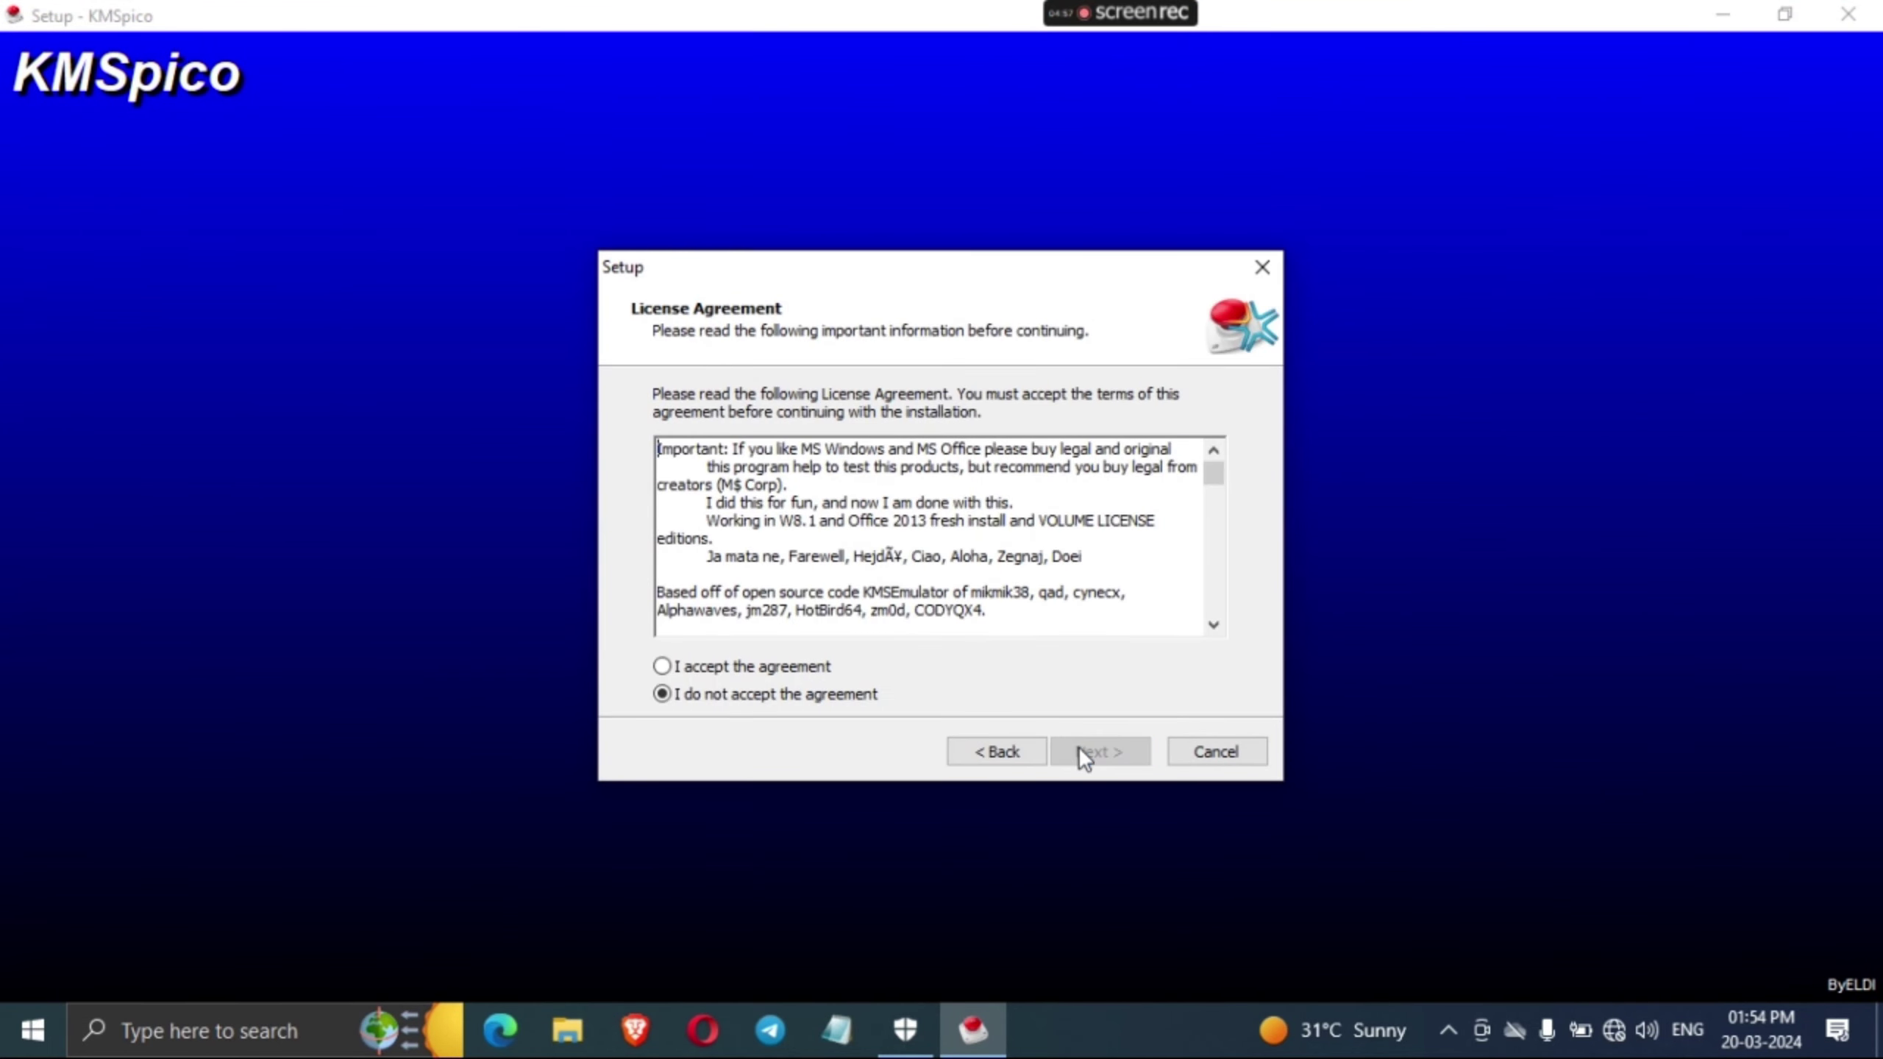
left_click(674, 670)
left_click(1119, 754)
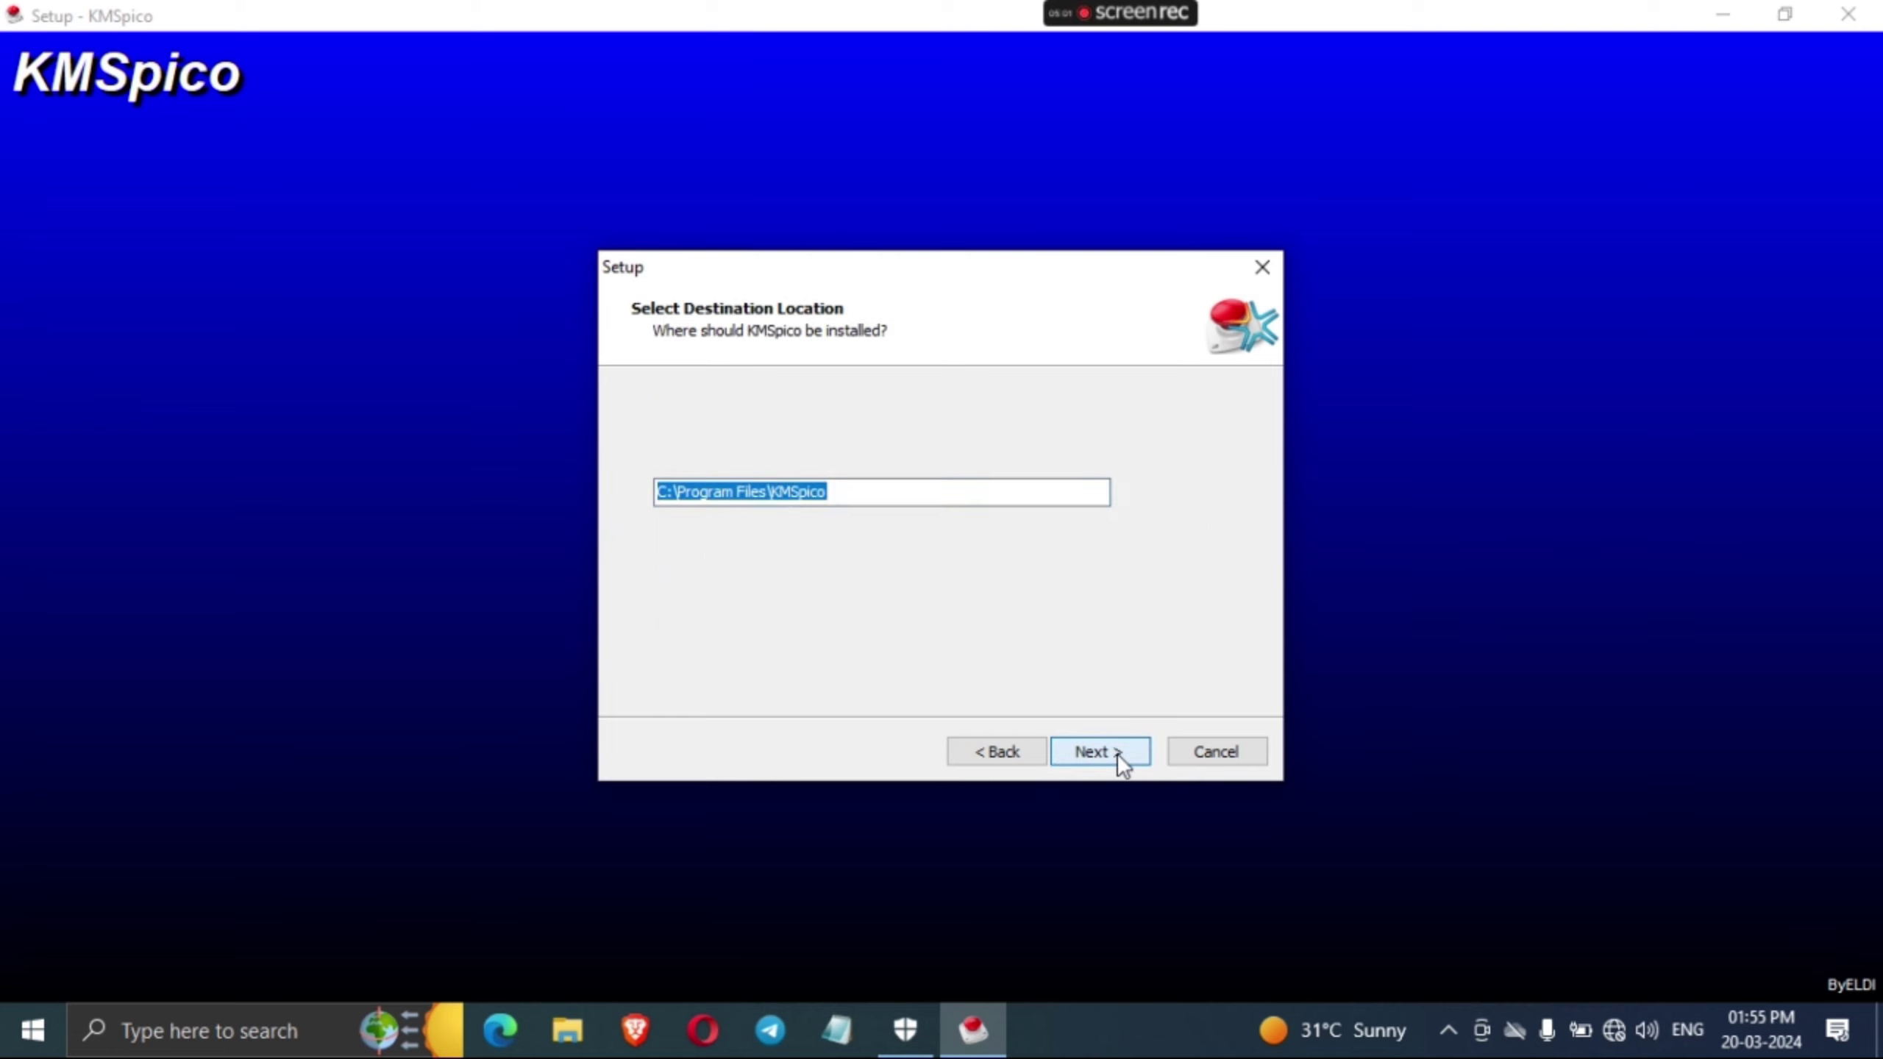
left_click(1117, 754)
left_click(1117, 754)
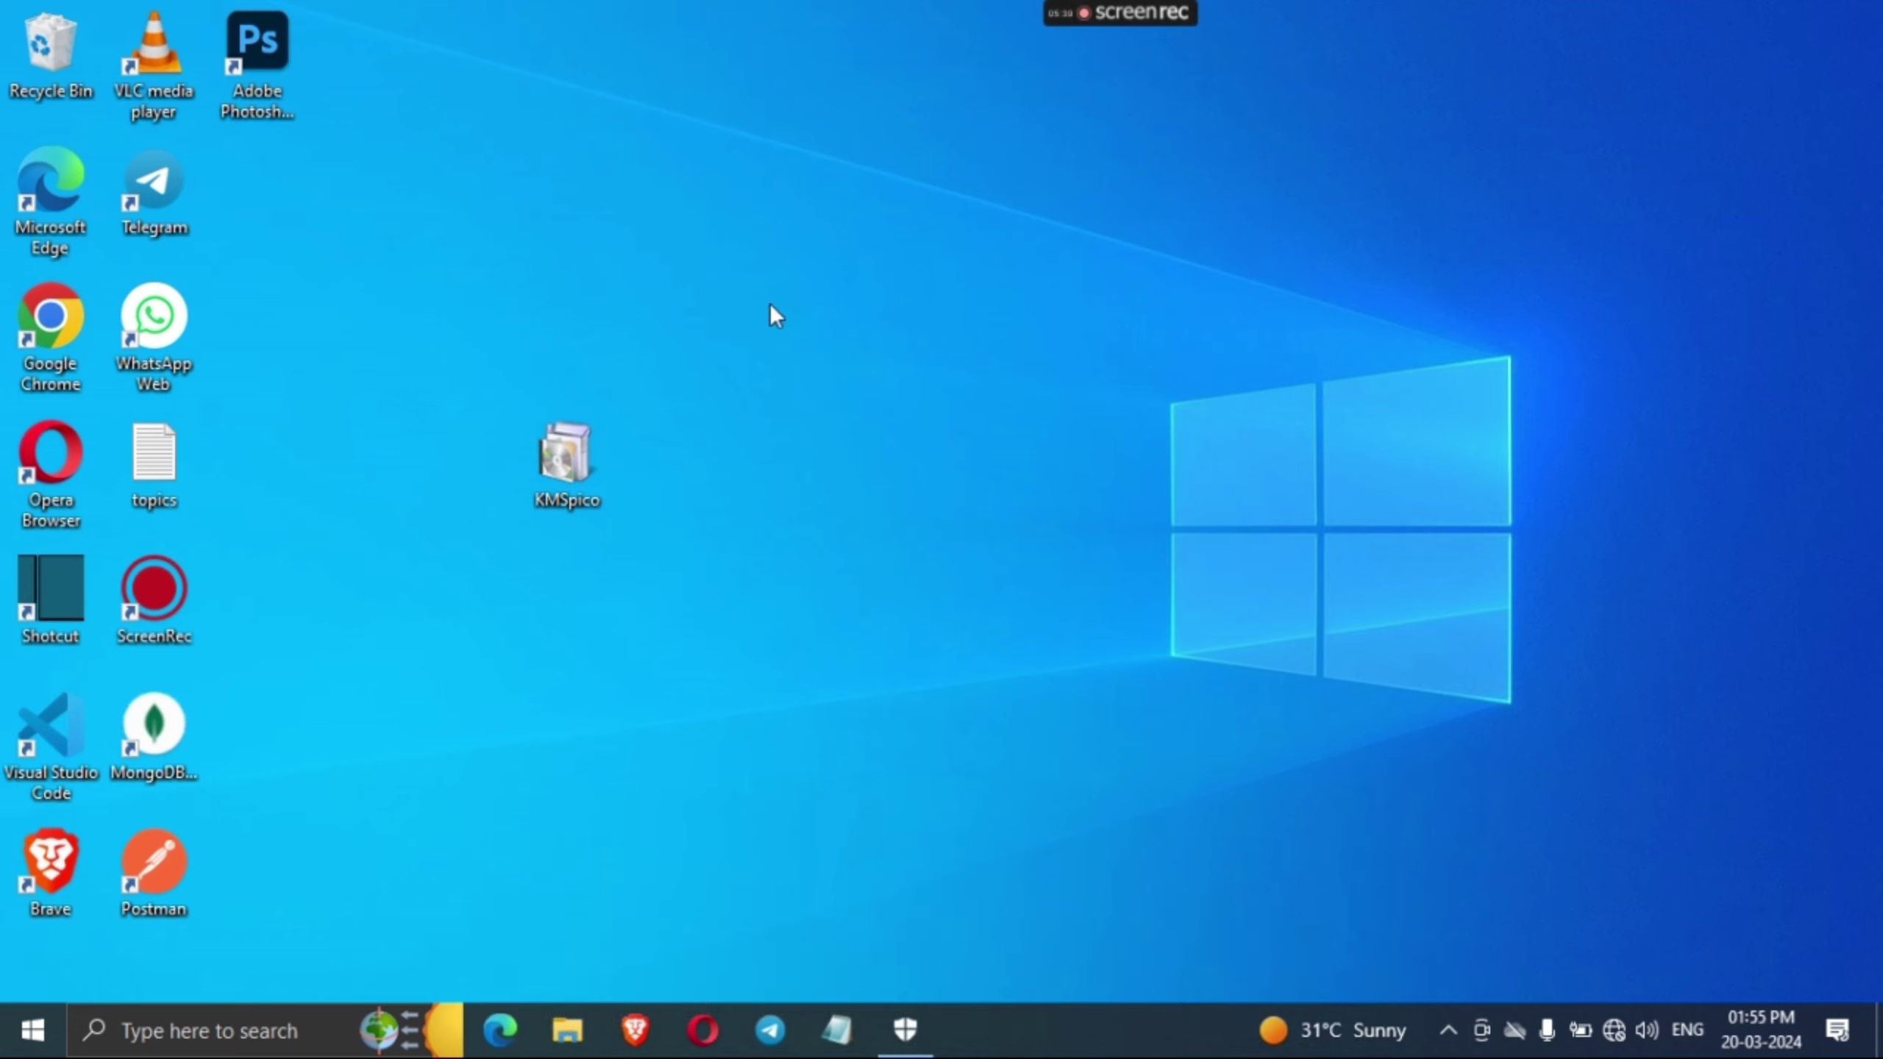
- Turn Real-time protection, Cloud-delivered protection and Automatic sample submission back on, then close Windows Security
left_click(908, 1030)
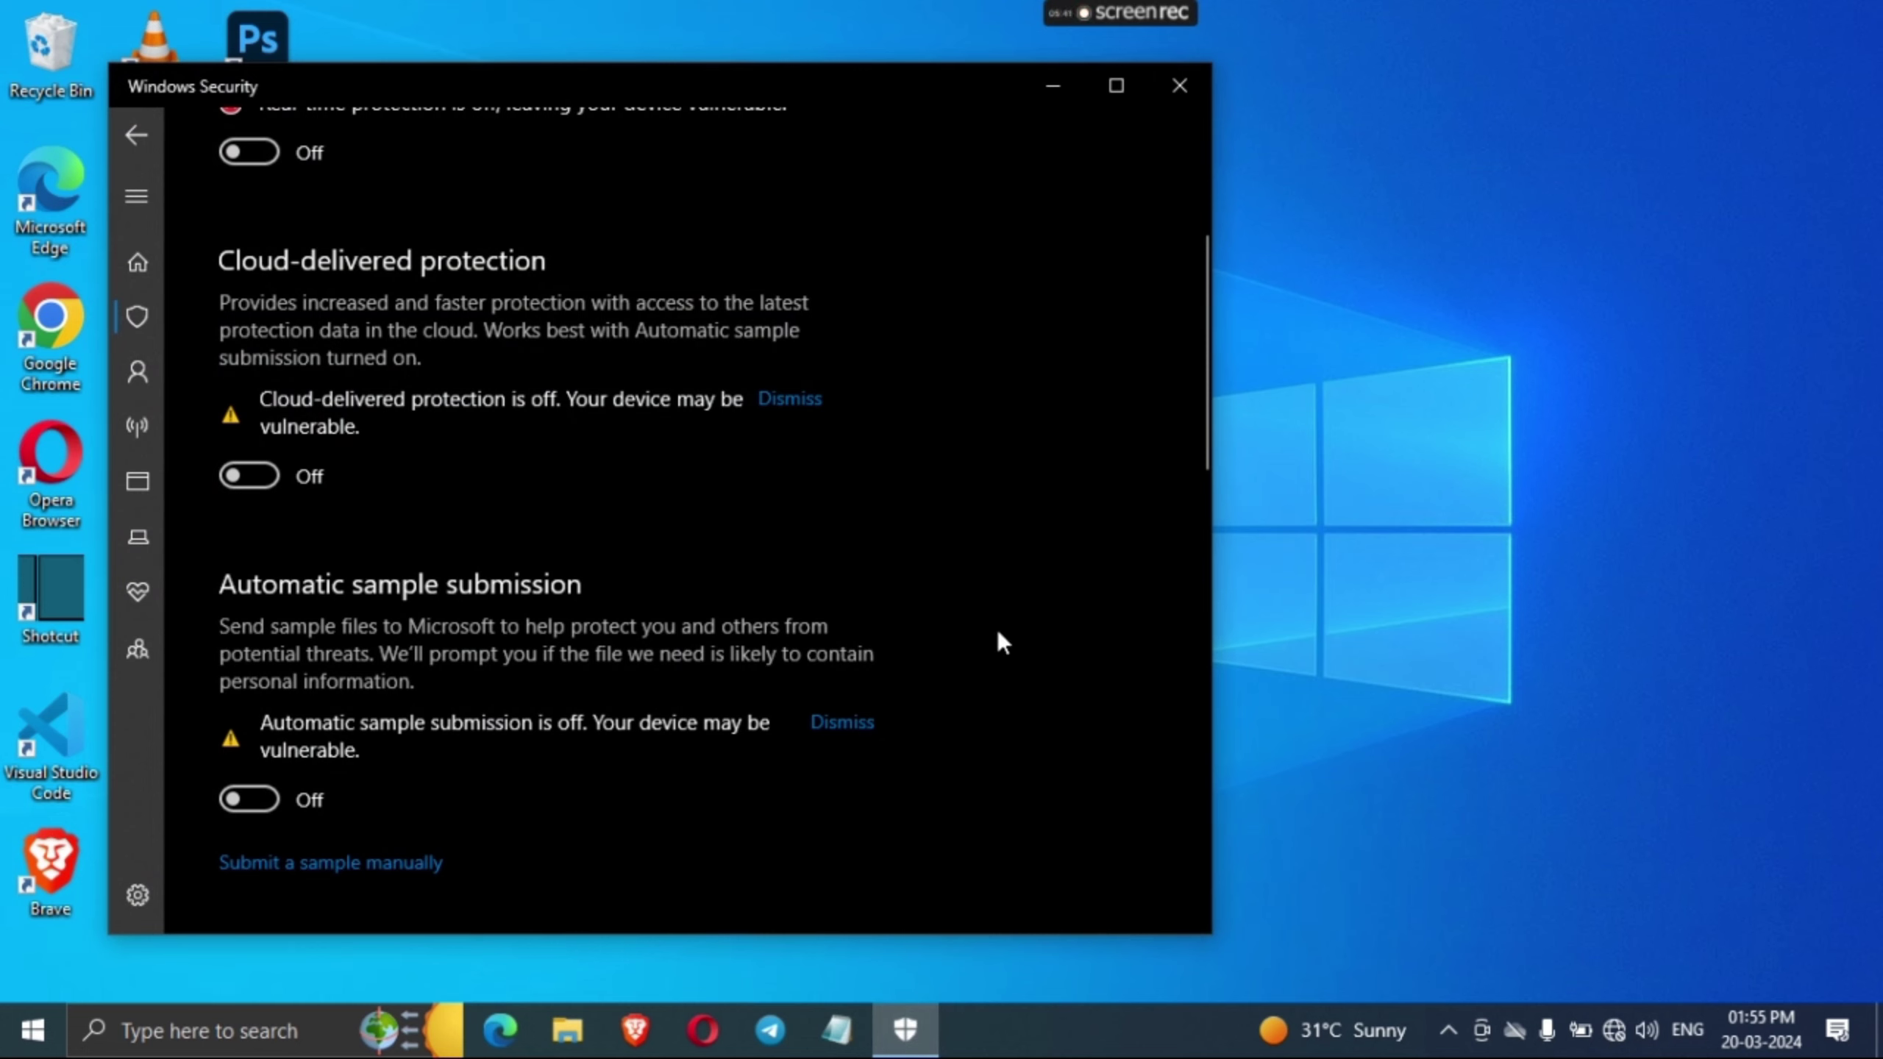
left_click(262, 162)
left_click(277, 447)
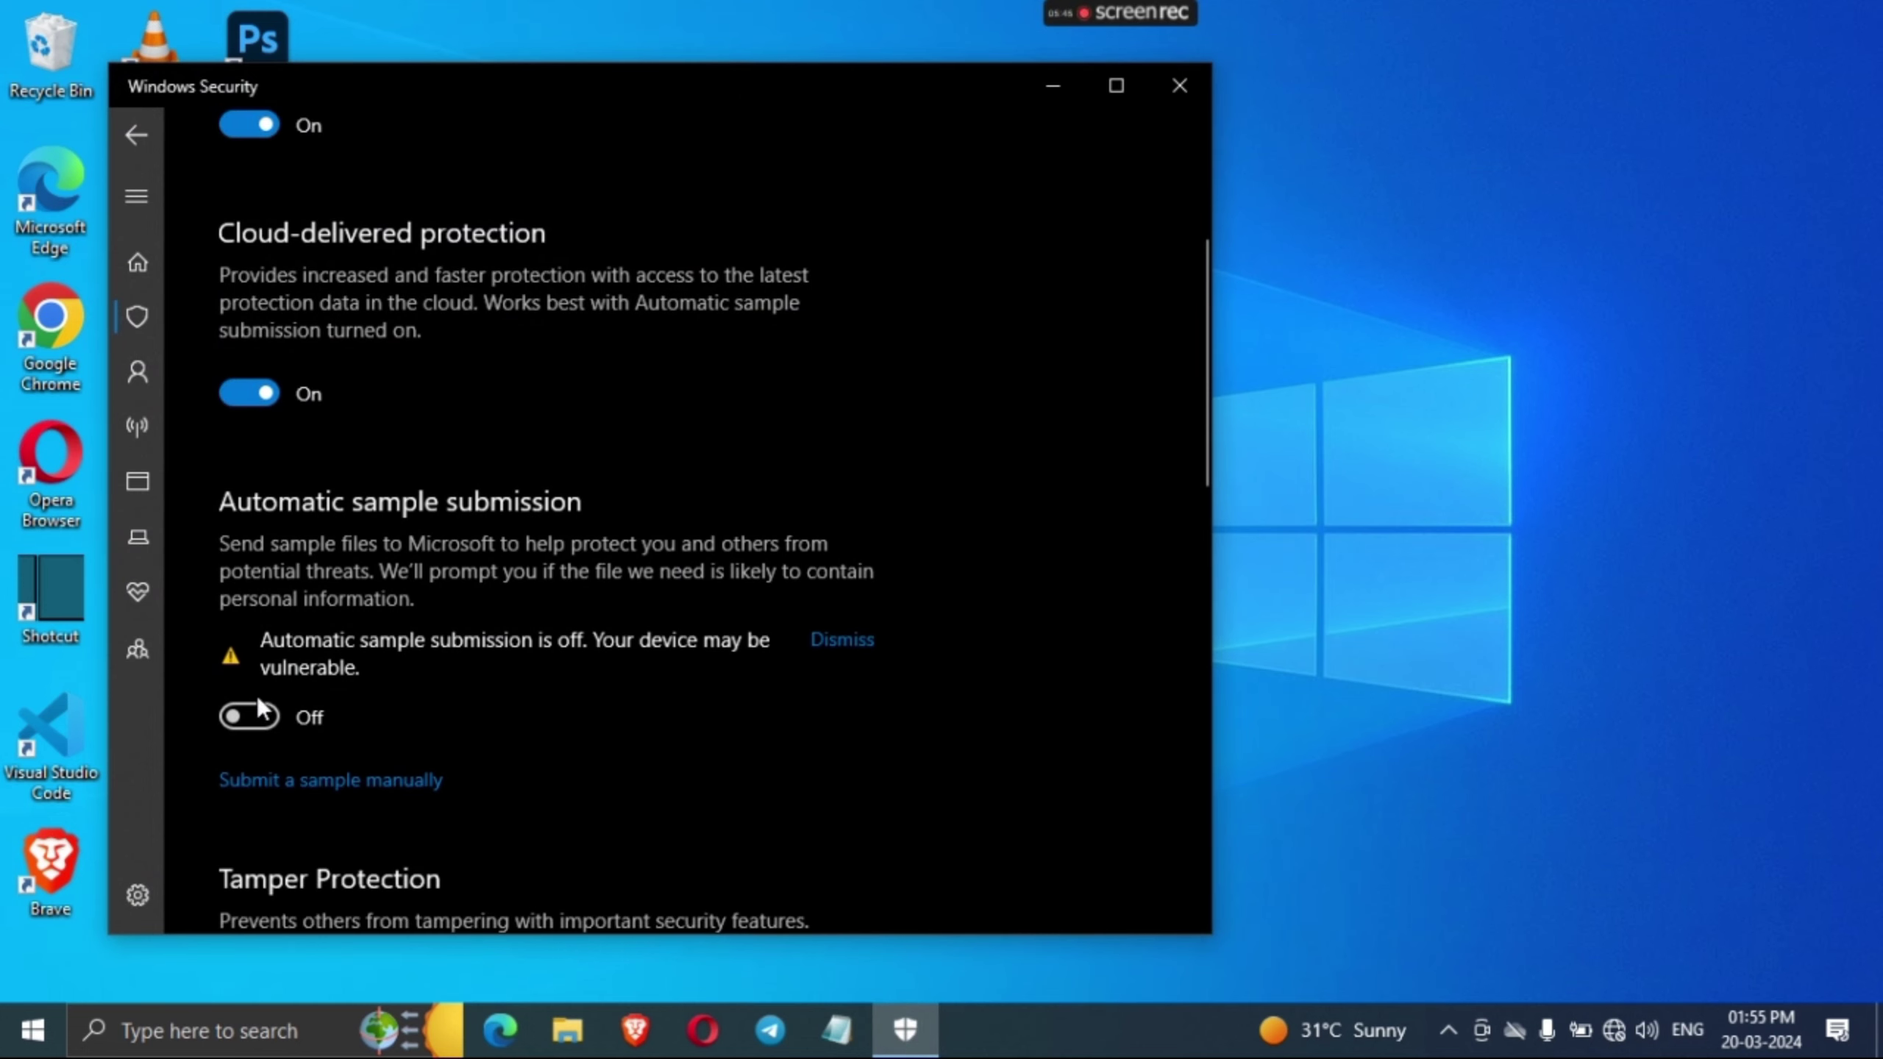
left_click(256, 718)
scroll(503, 618, "up", 2)
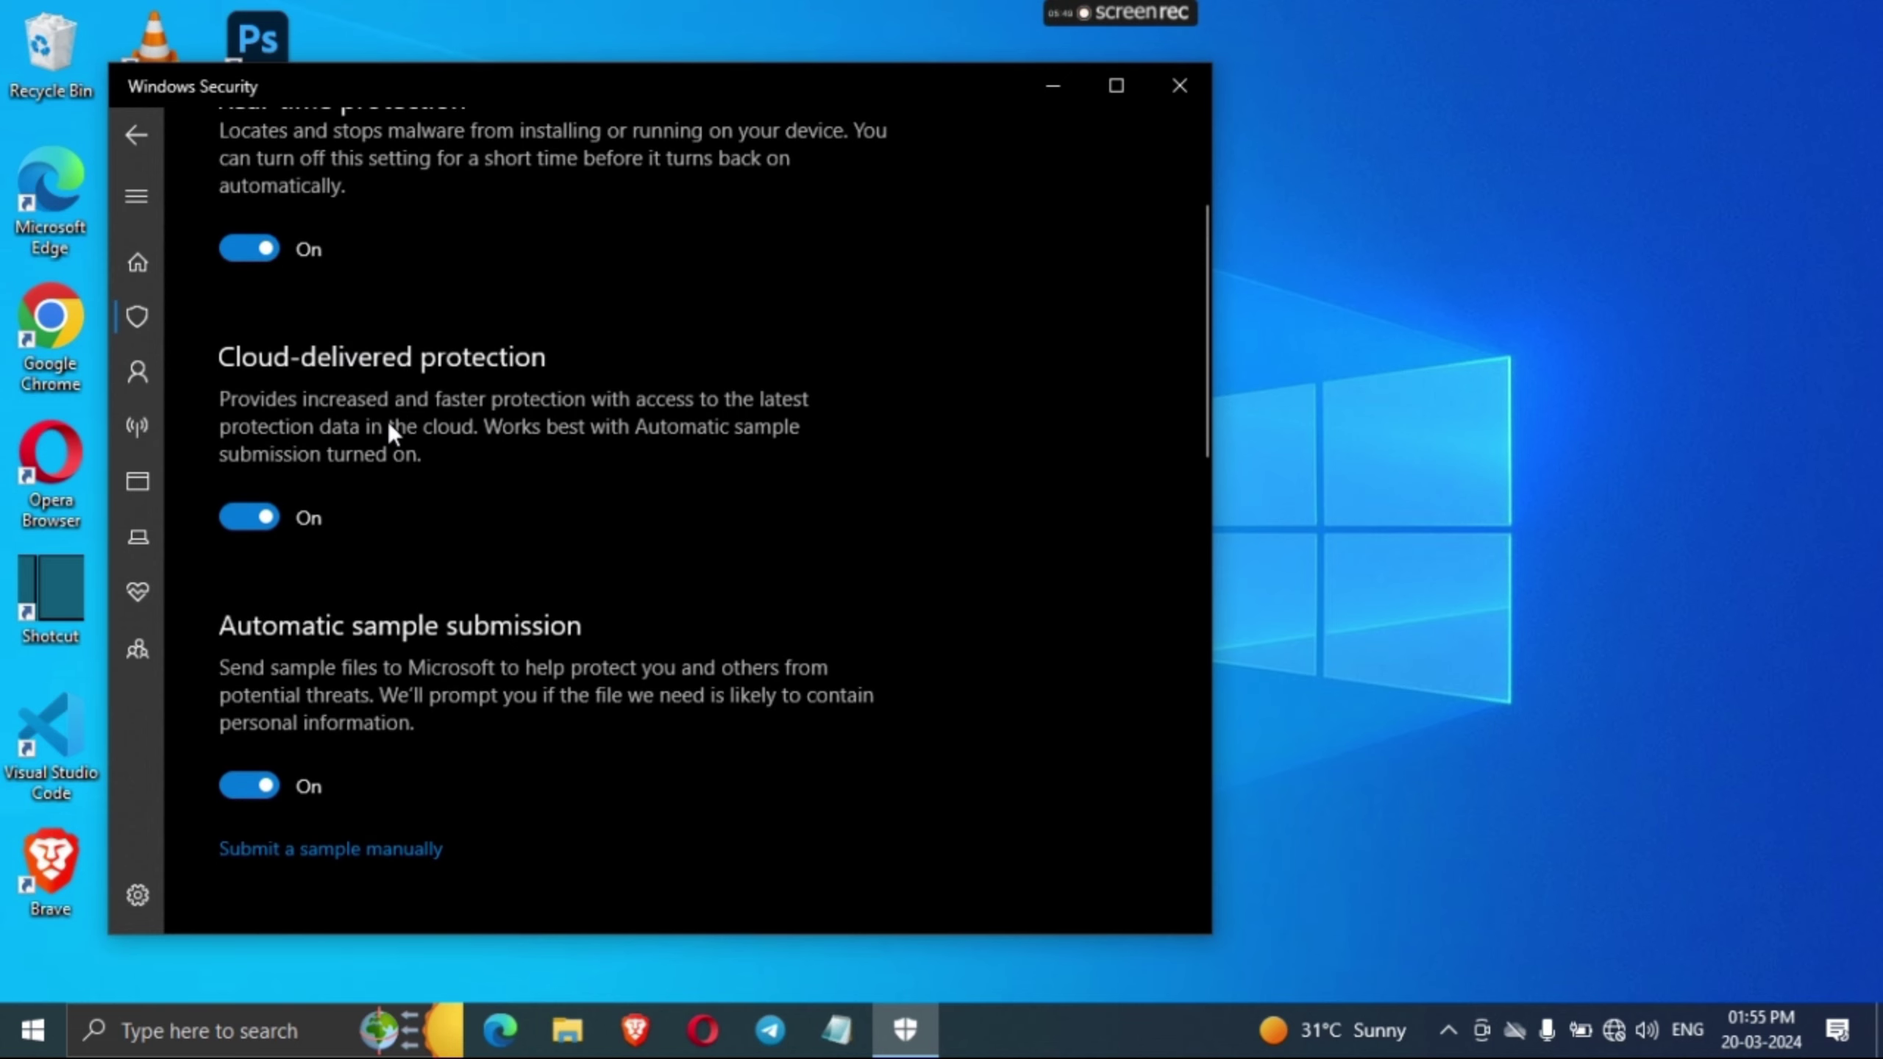
scroll(402, 377, "up", 3)
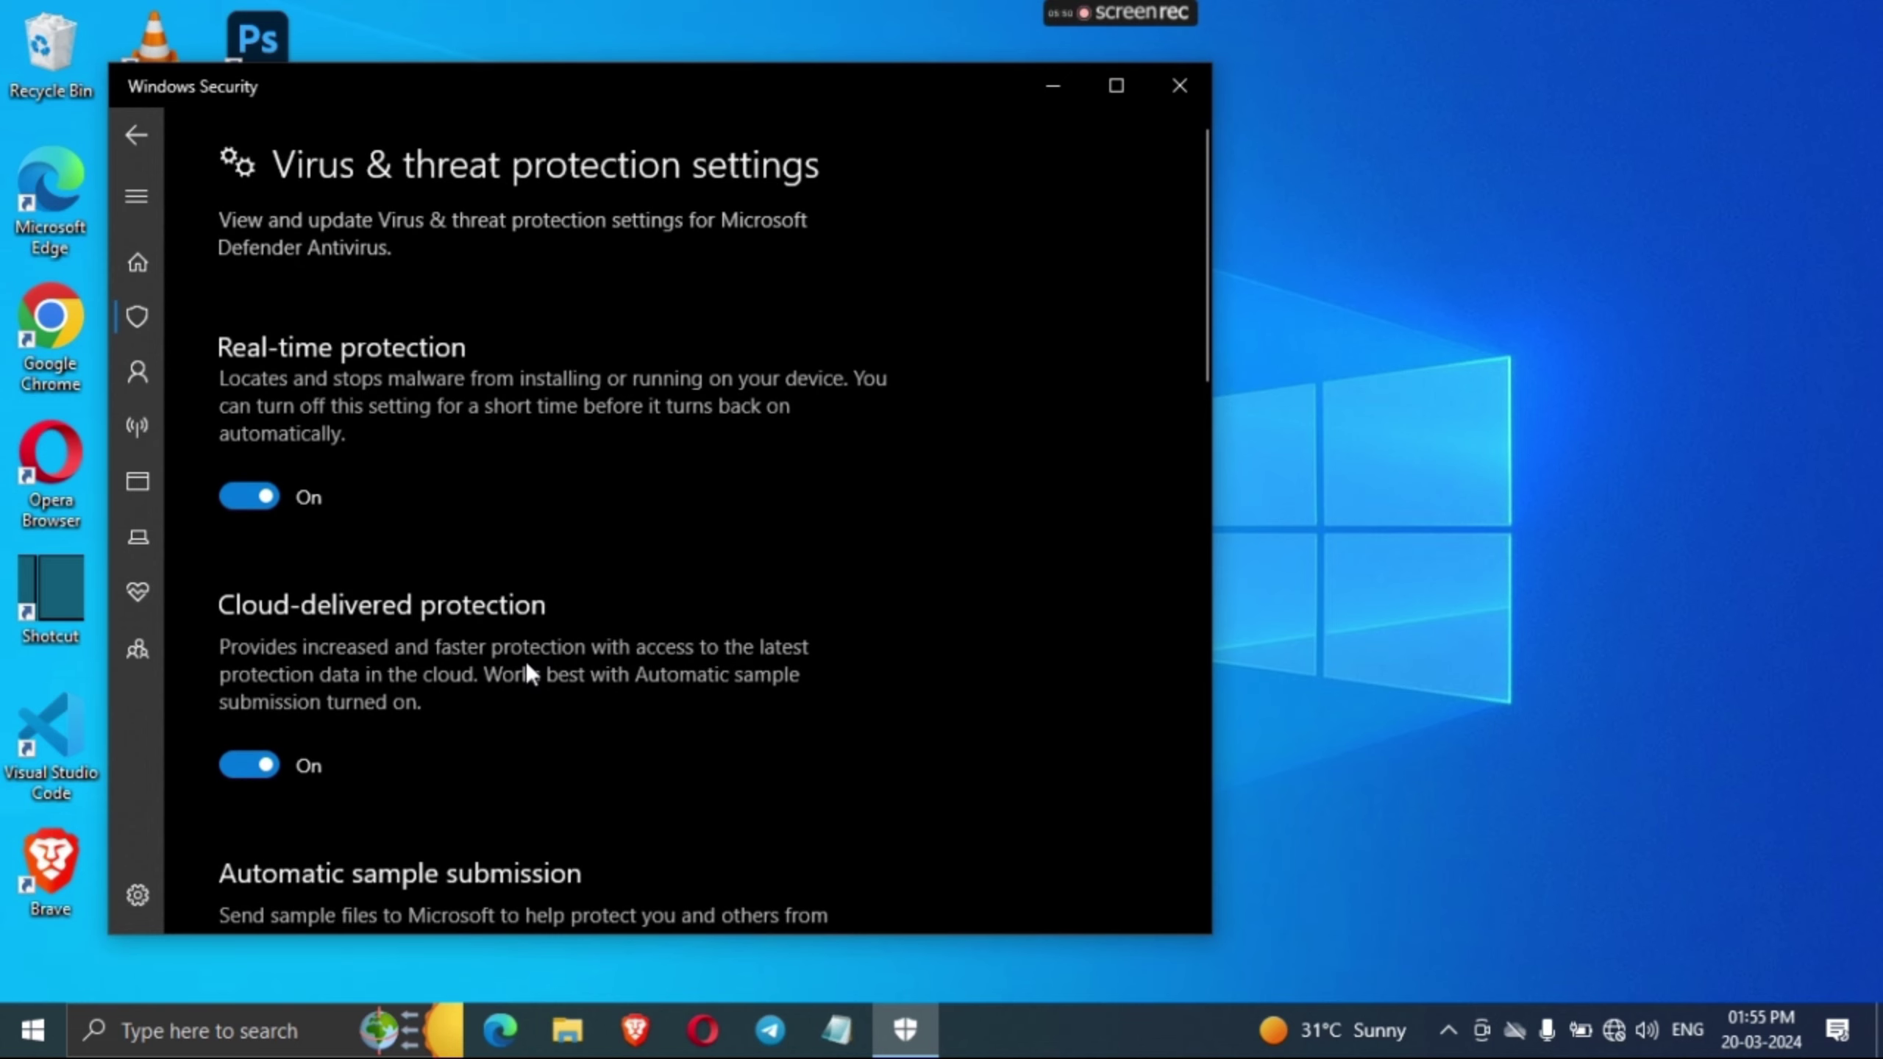
scroll(526, 660, "down", 3)
left_click(1179, 85)
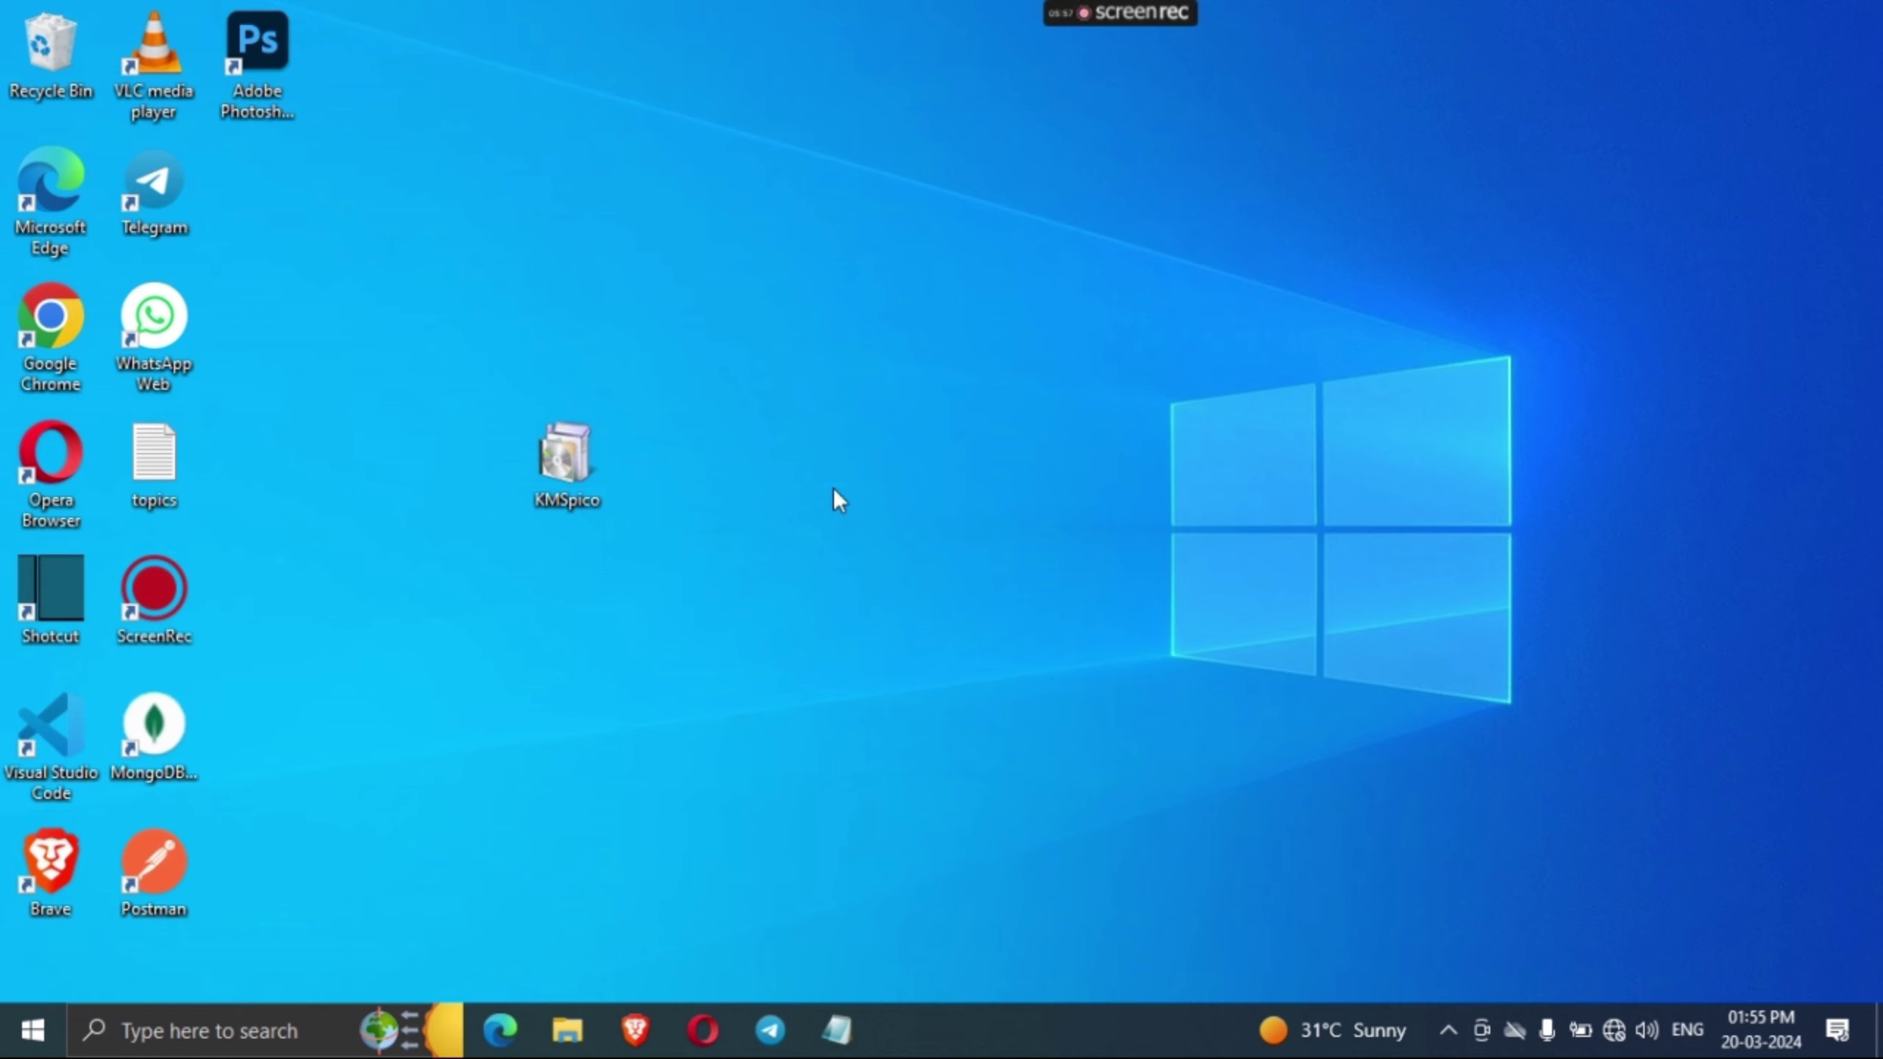
- Place the KMSpico installer icon directly below the Adobe Photoshop shortcut and refresh the desktop
left_click_drag(627, 391, 503, 562)
left_click_drag(565, 483, 247, 230)
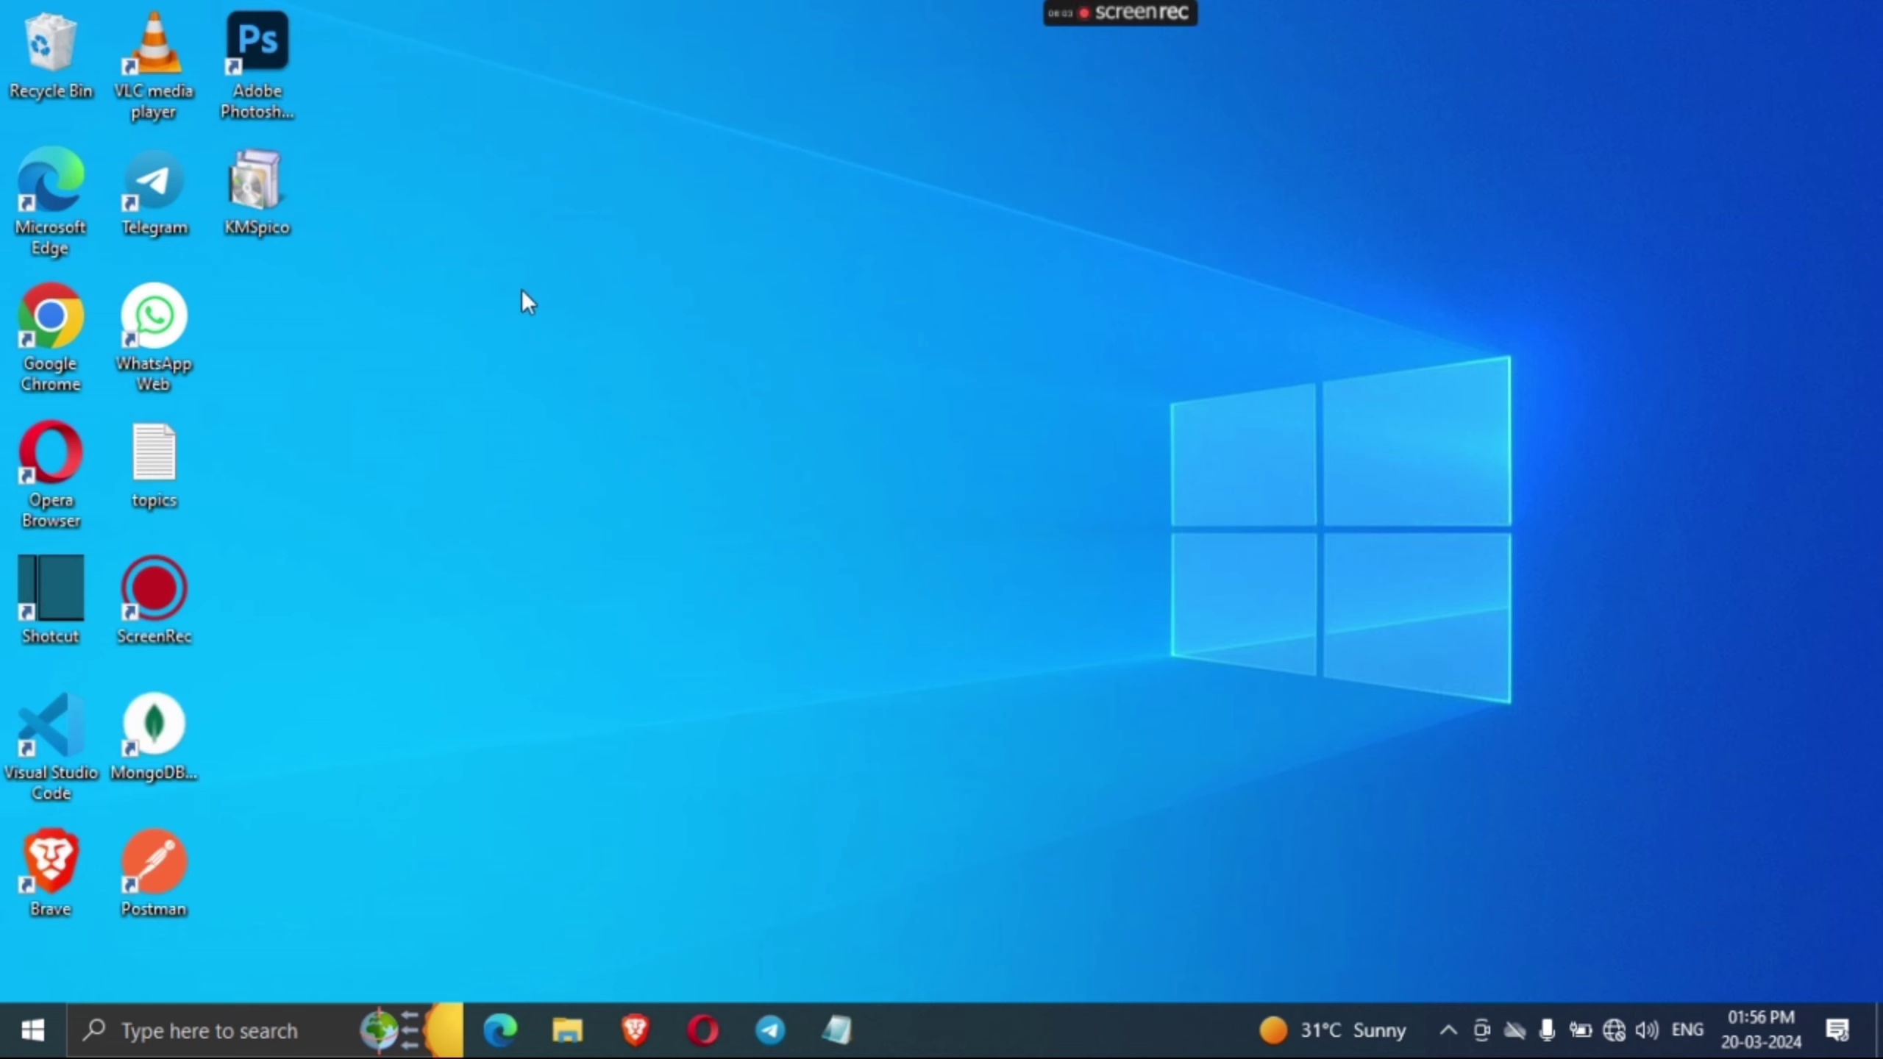
right_click(671, 187)
left_click(725, 264)
- Try to turn Wi-Fi back on in the network options
left_click(1624, 1037)
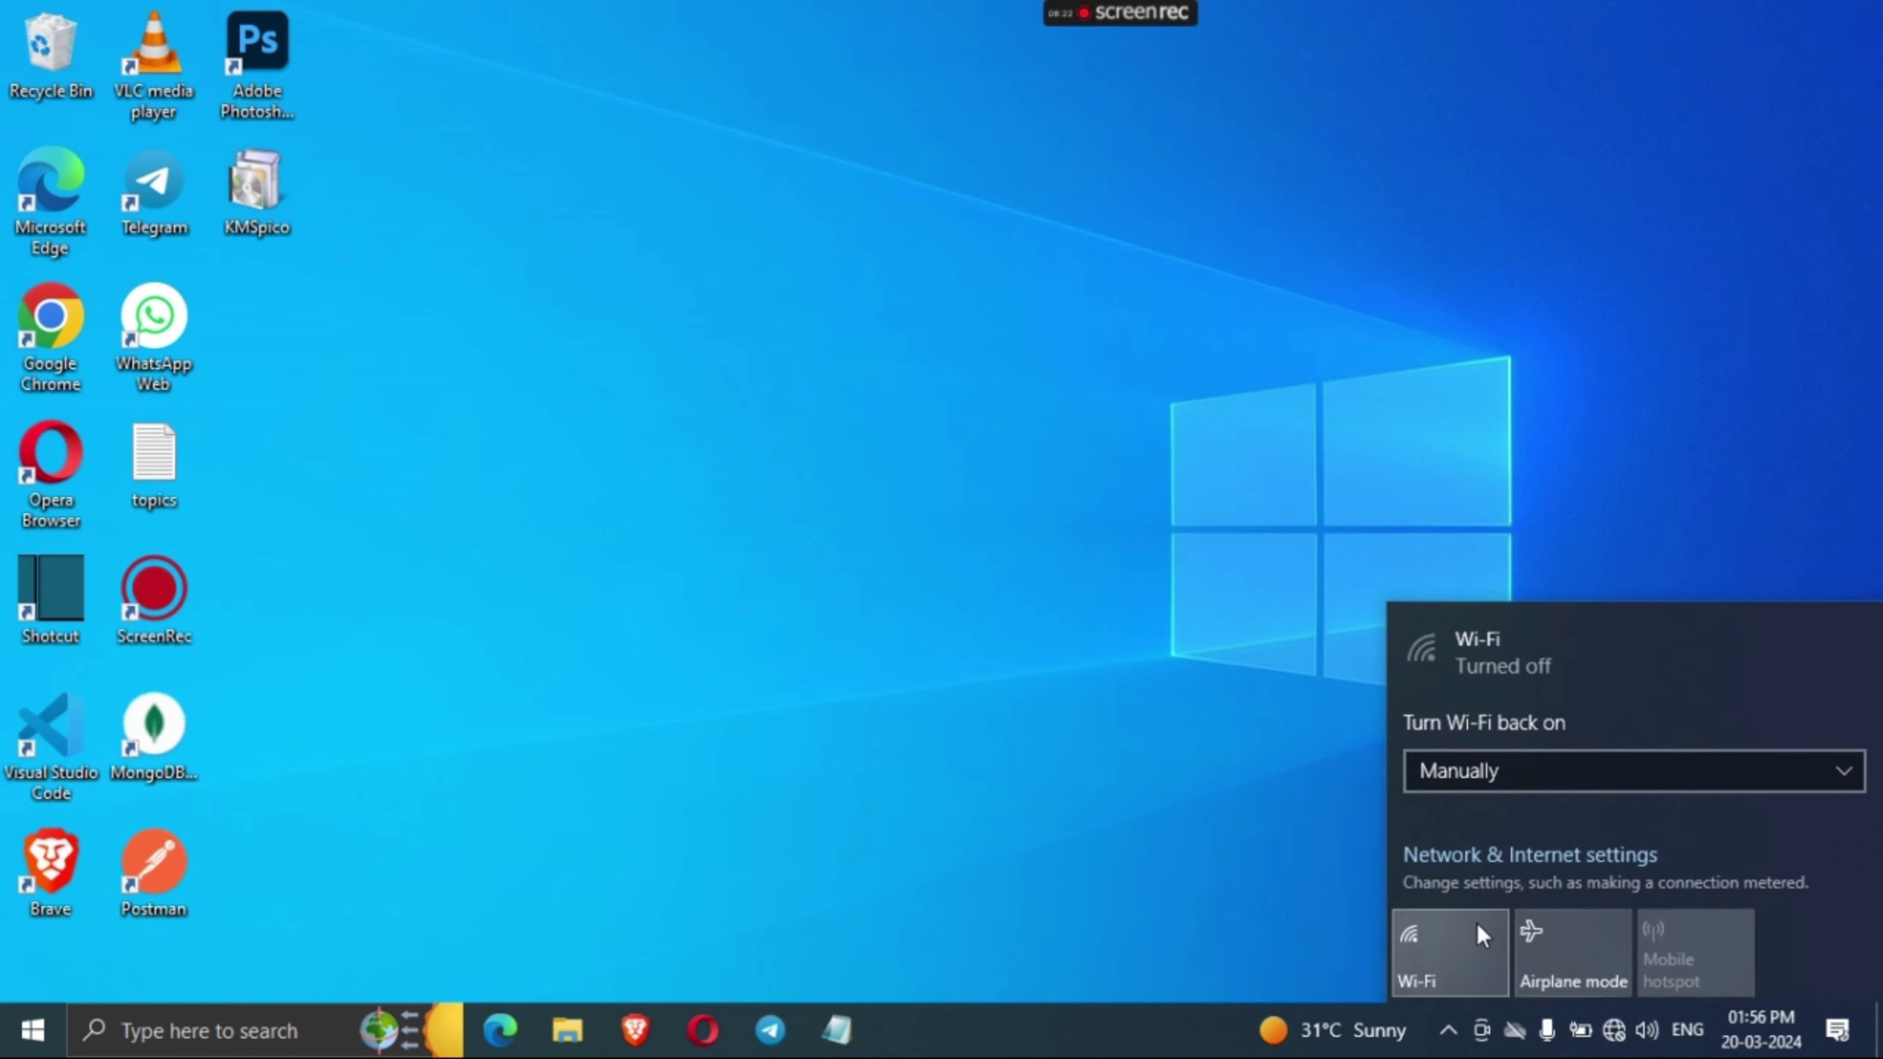
left_click(1474, 929)
left_click(1085, 778)
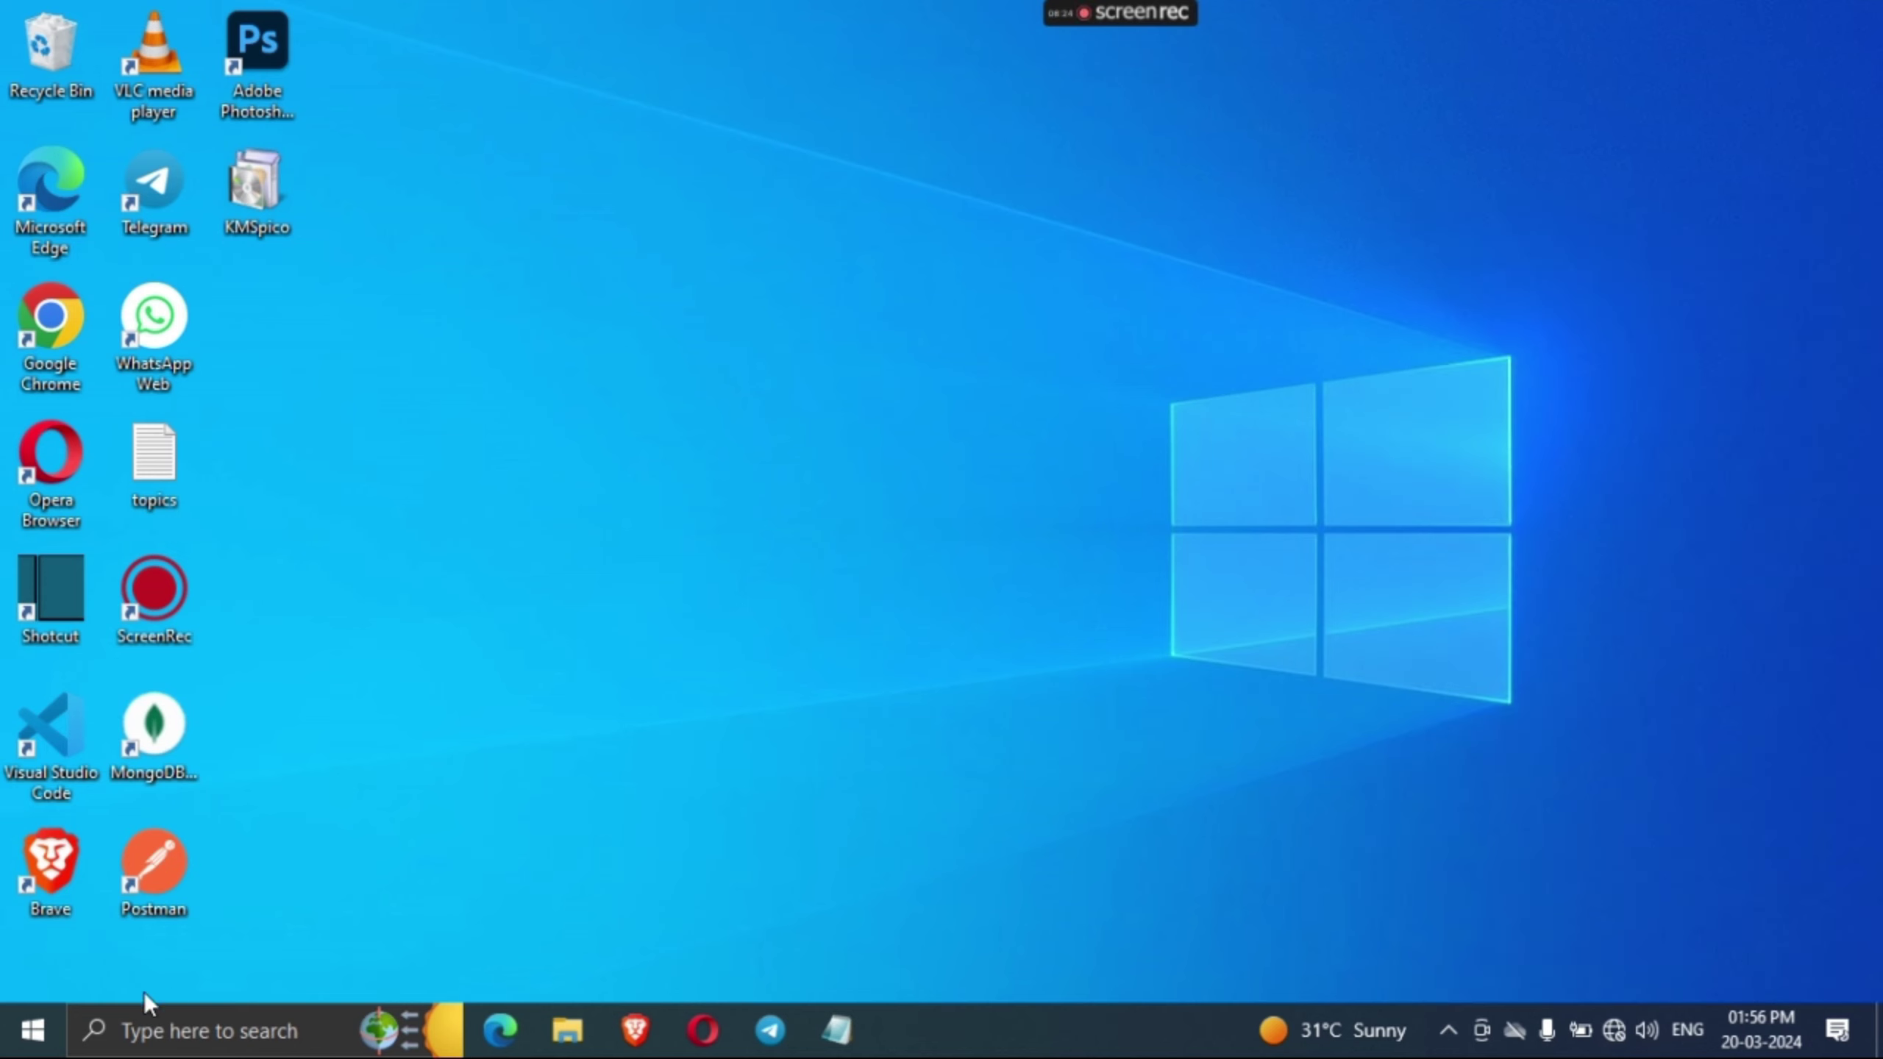
- Check the recently added apps for the AutoPico and KMSpico entries
left_click(43, 1035)
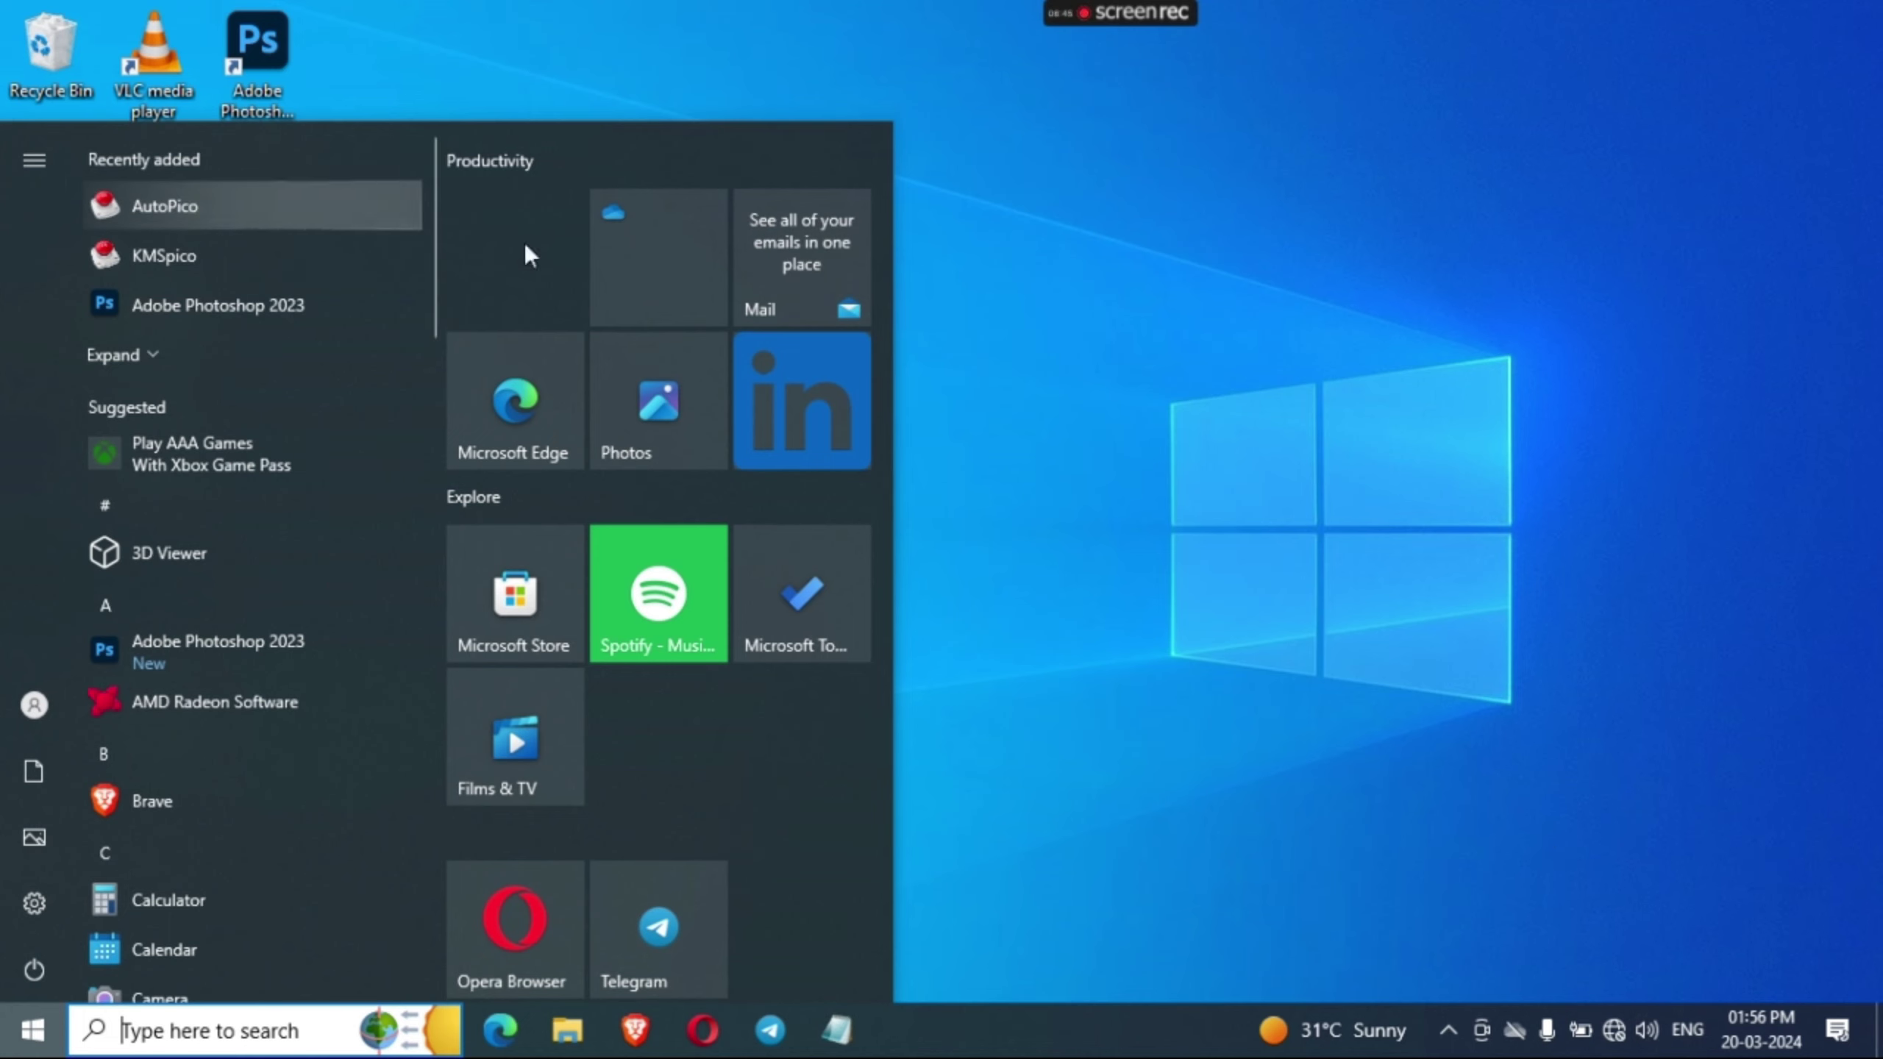
left_click(1150, 343)
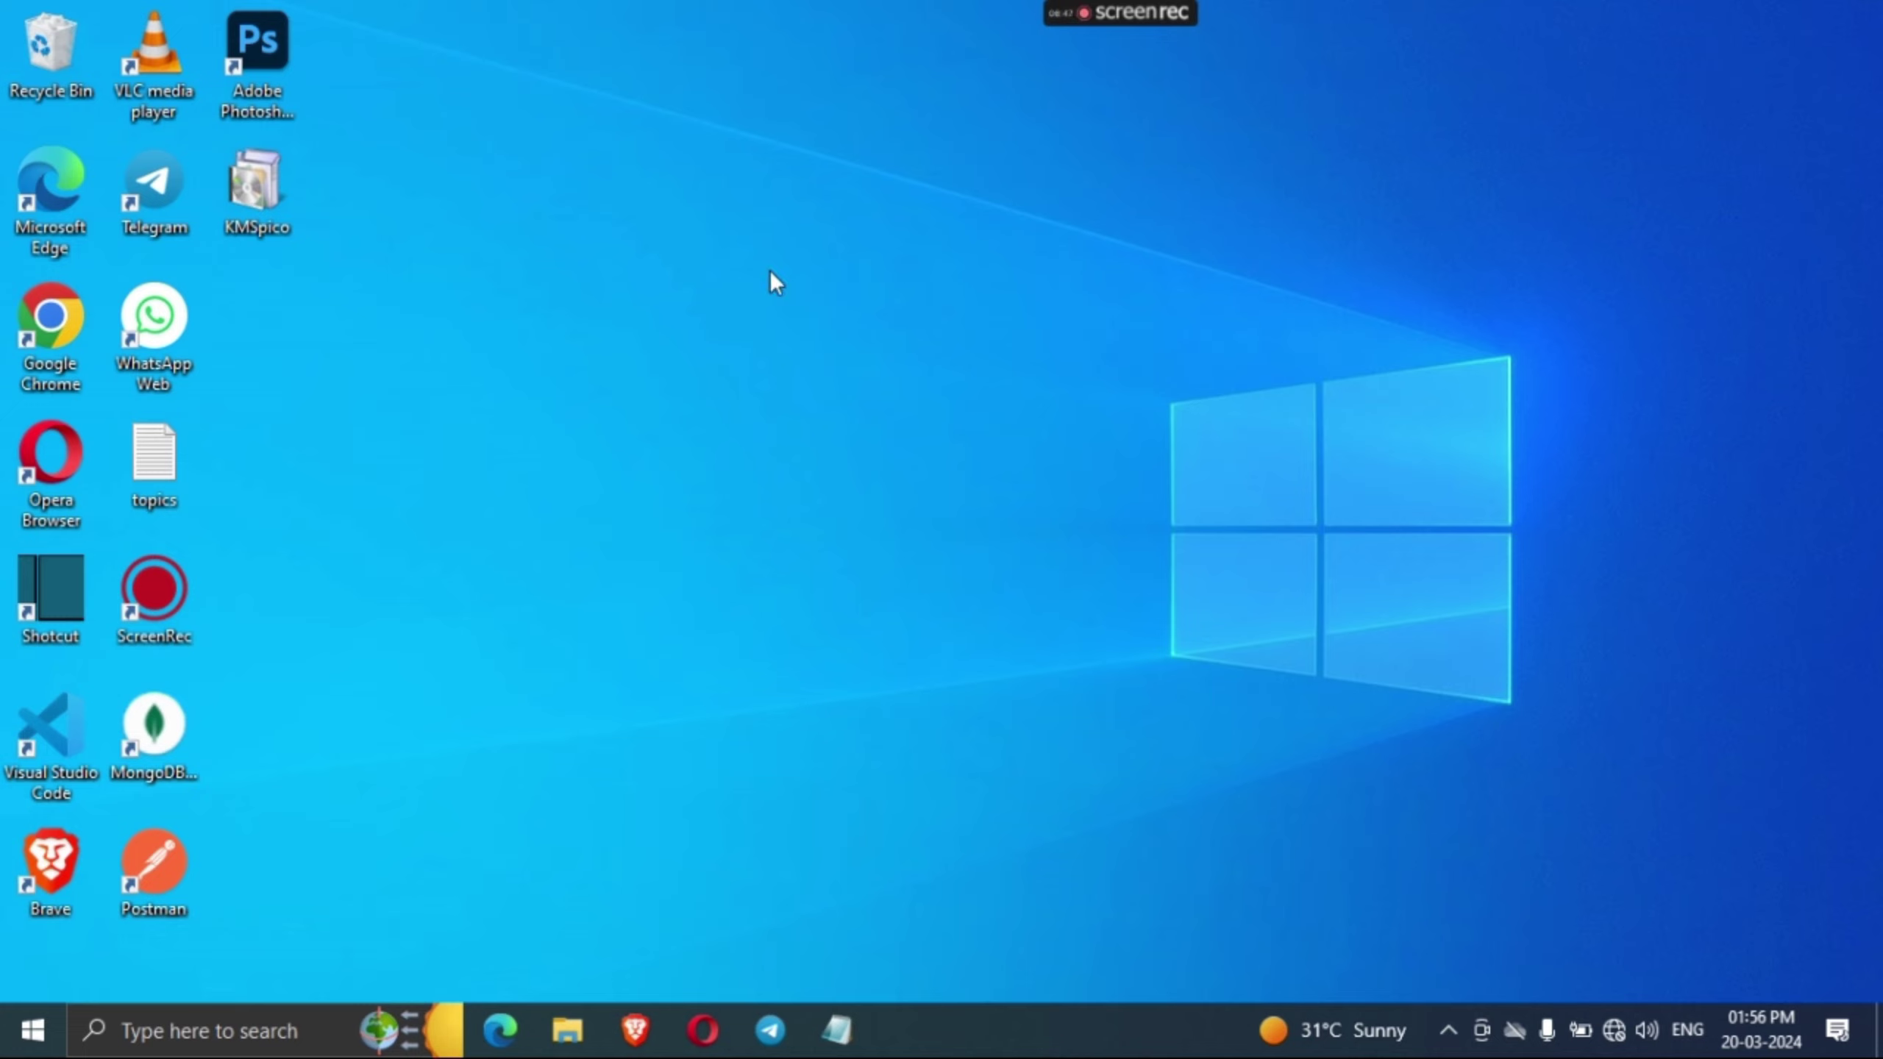